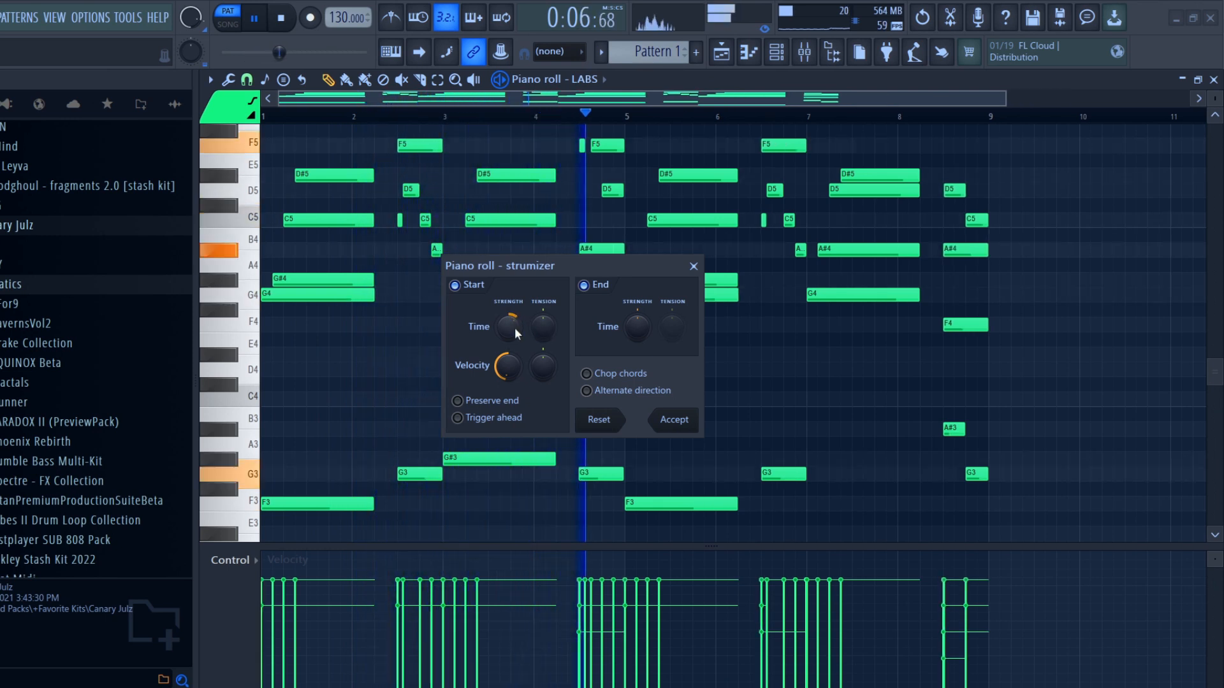
- Play back the pattern and adjust the strumizer's start time strength, applying the strum to the chords
key(space)
key(space)
drag(513, 334, 514, 337)
click(674, 420)
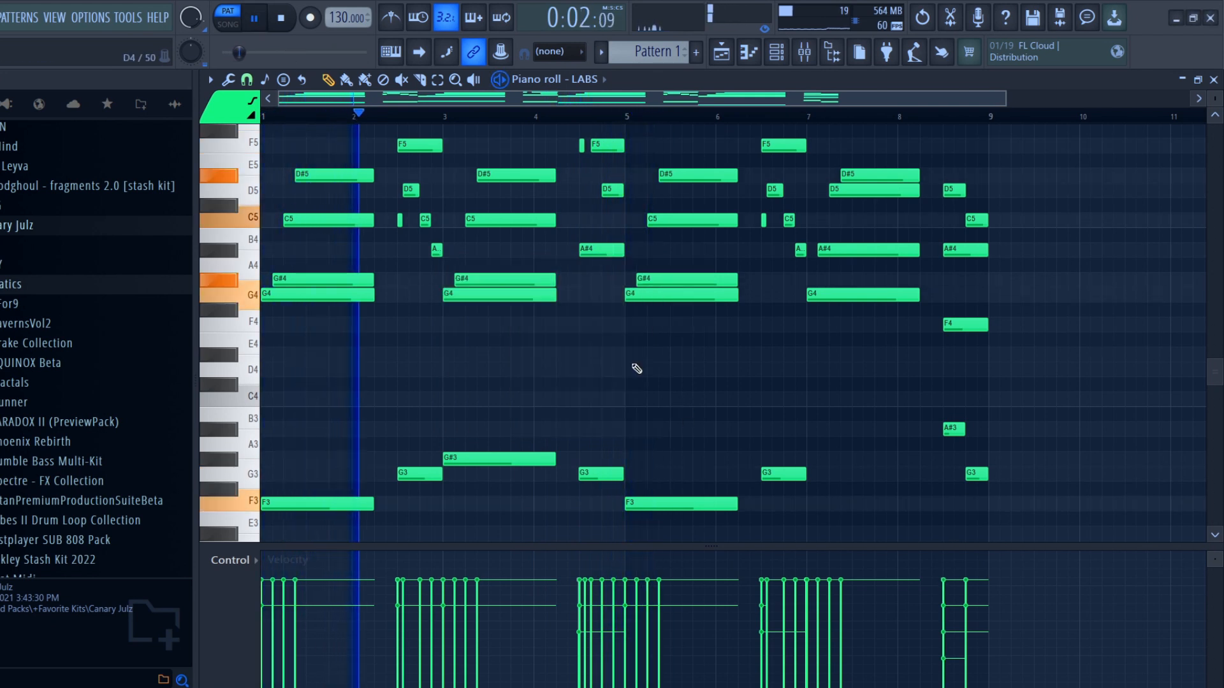
- Lower the velocity of the A#4 note in the second half of bar 4 slightly and deselect it
mouse_move(593, 249)
mouse_down()
mouse_move(587, 225)
mouse_move(595, 269)
mouse_up()
right_click(599, 234)
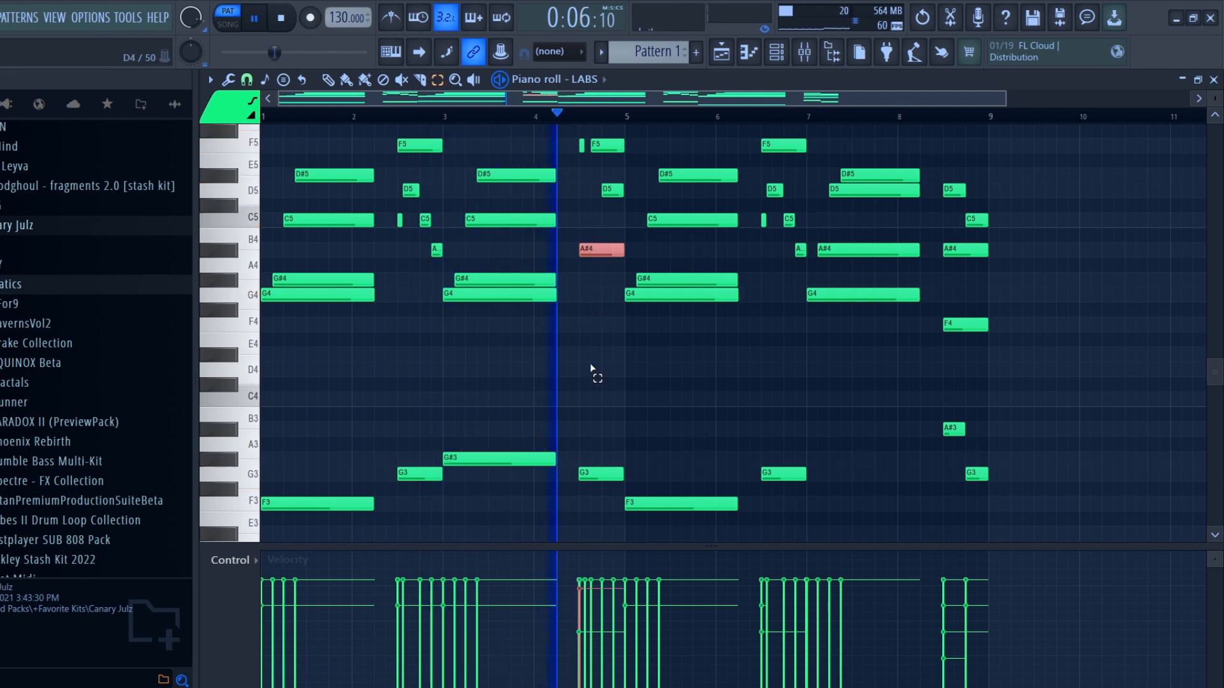
ctrl+click(592, 369)
scroll(604, 370, up, 1)
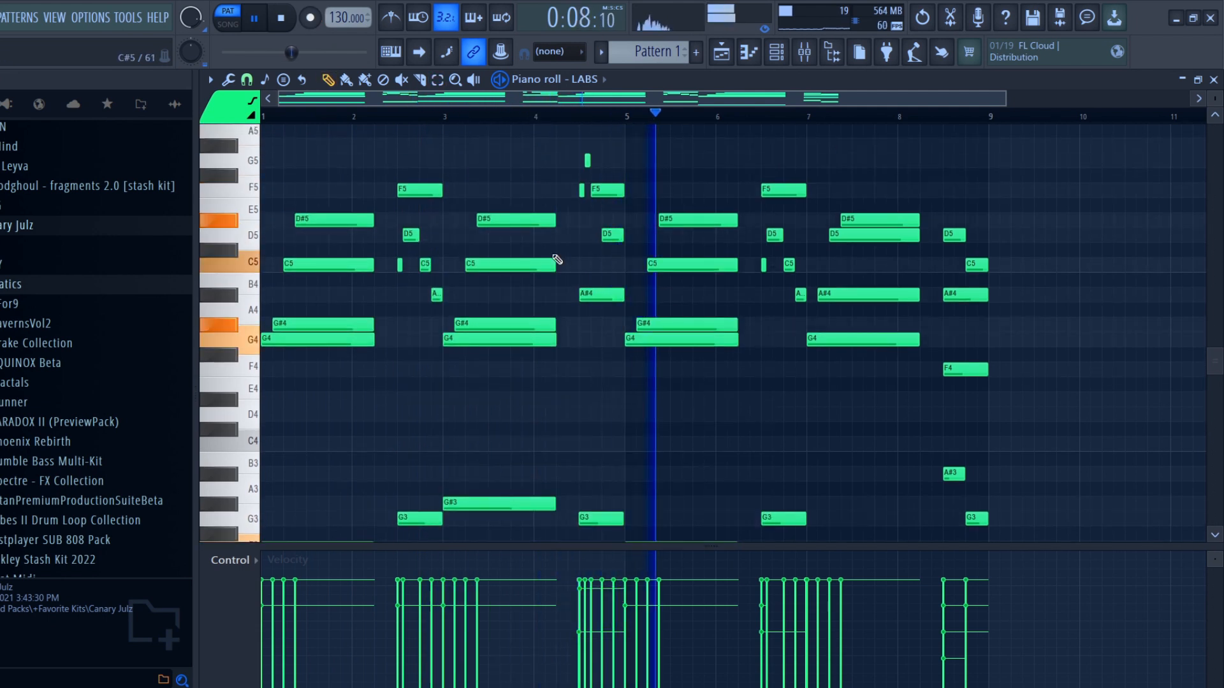
- Randomize the note velocities slightly with the bipolar option and apply the result
key(alt+r)
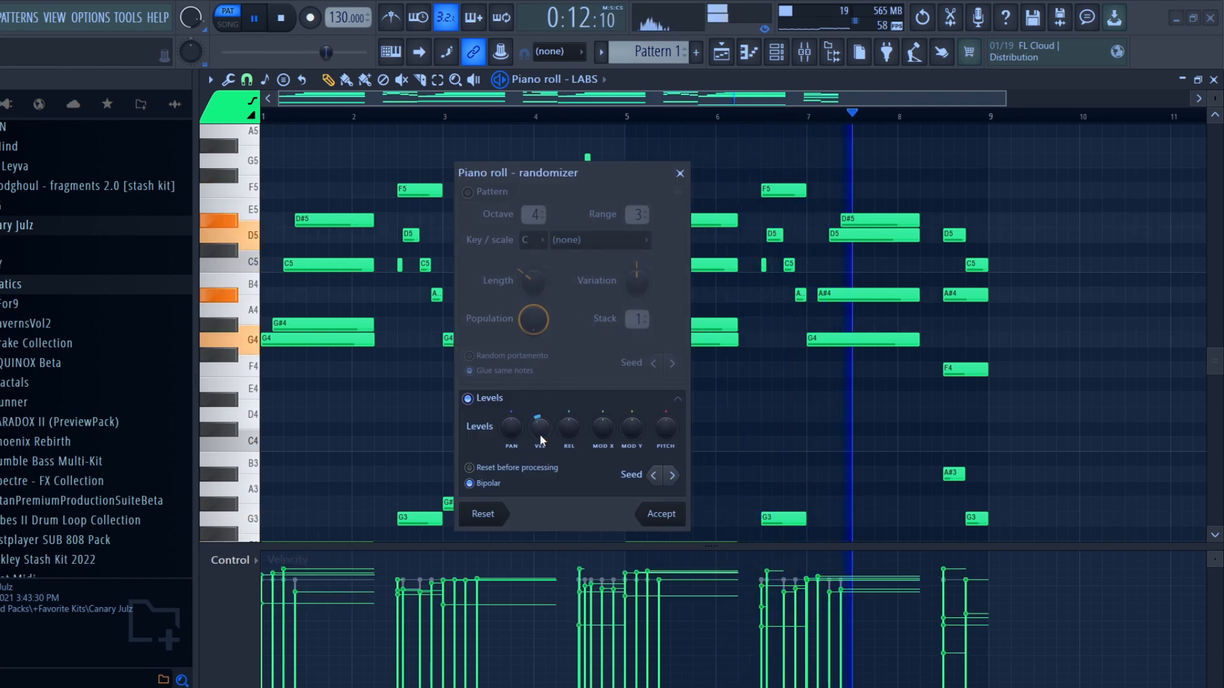
click(663, 515)
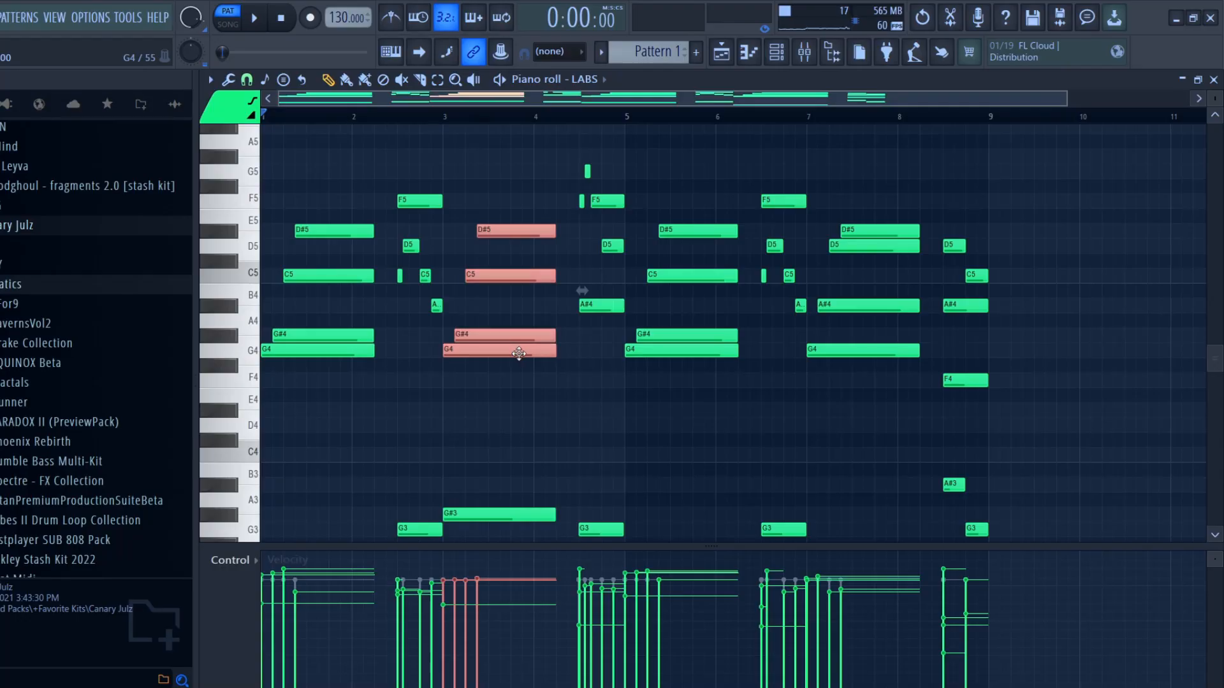
- Raise the copied bar 3 chord two octaves to G6, G#6, C7 and D#7, and shift it half a bar later
key(ctrl+Up)
key(ctrl+Up)
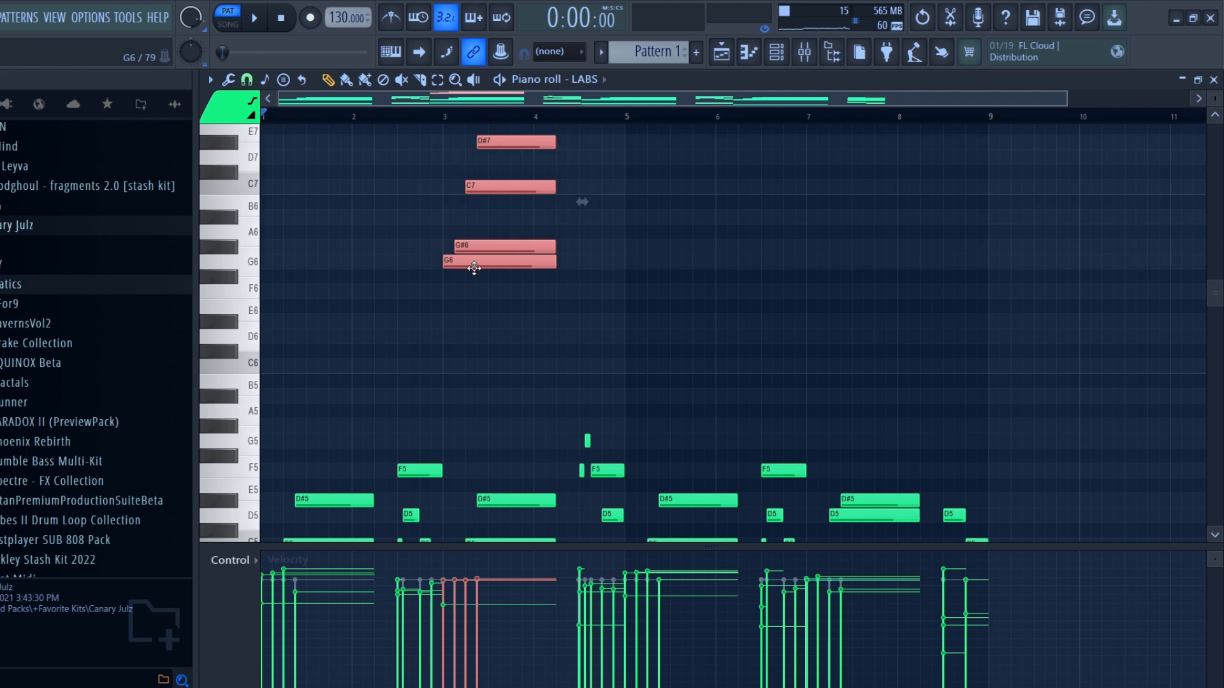
drag(474, 269, 521, 278)
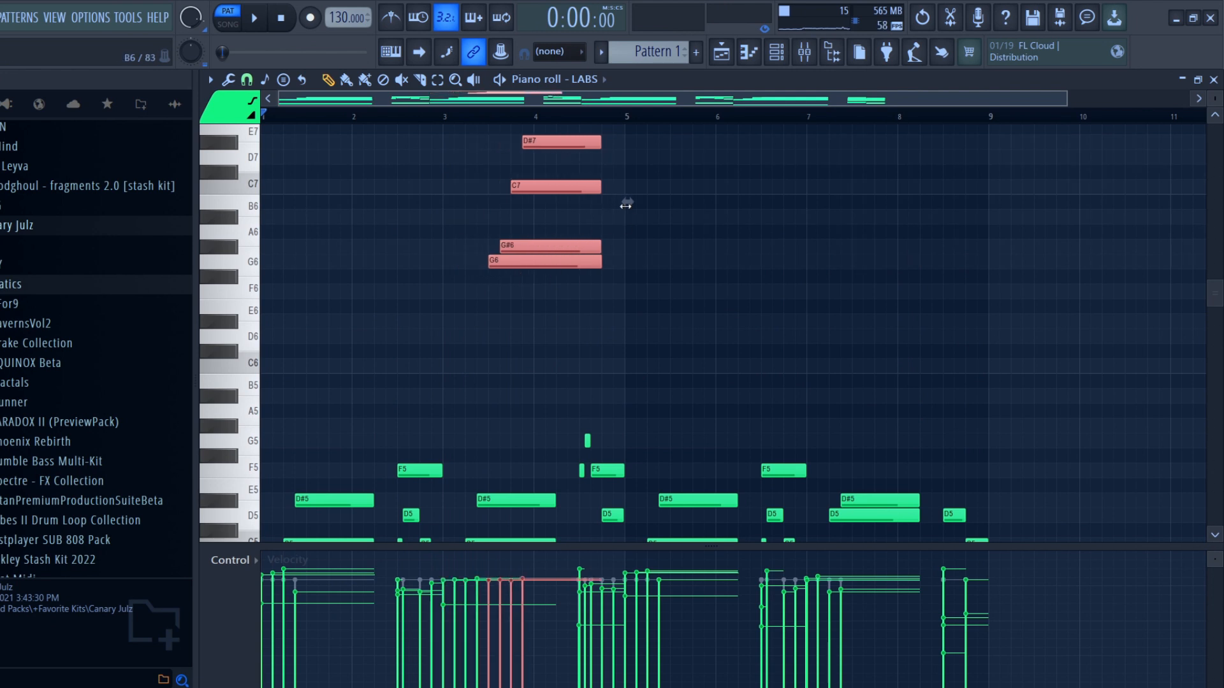
- Tighten the high chord's strum and re-extend its notes to almost one bar, removing the G6 note
drag(617, 202, 549, 202)
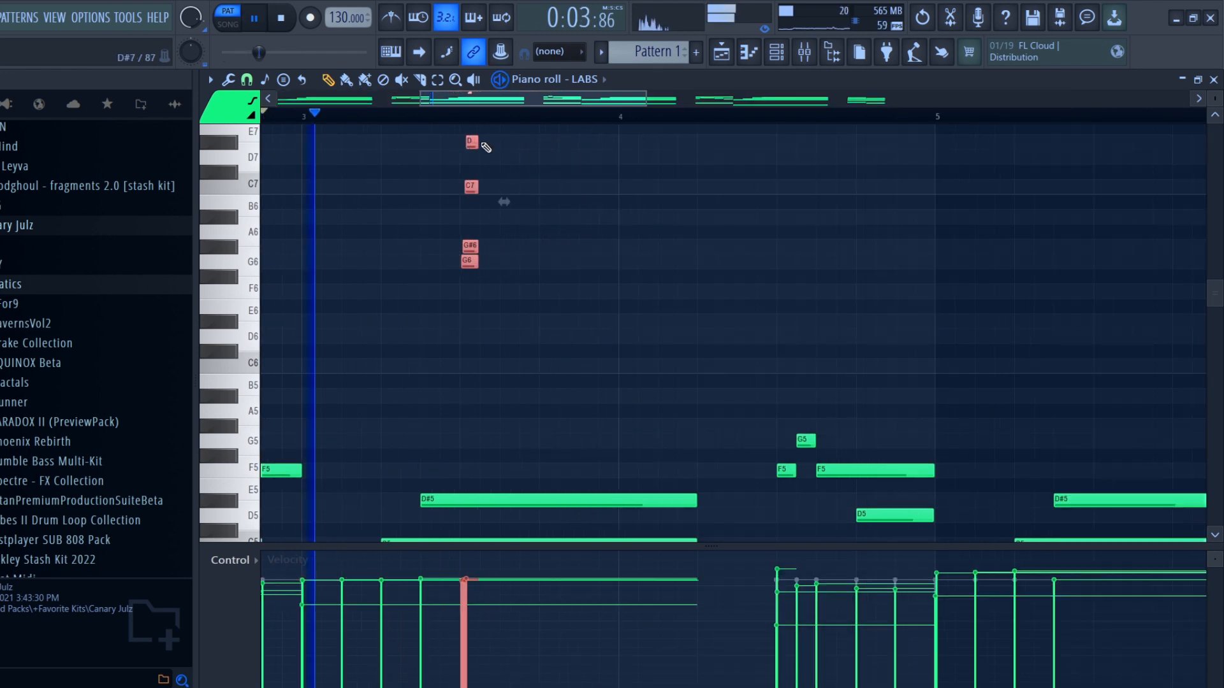
key(space)
drag(477, 144, 747, 167)
key(space)
right_click(726, 261)
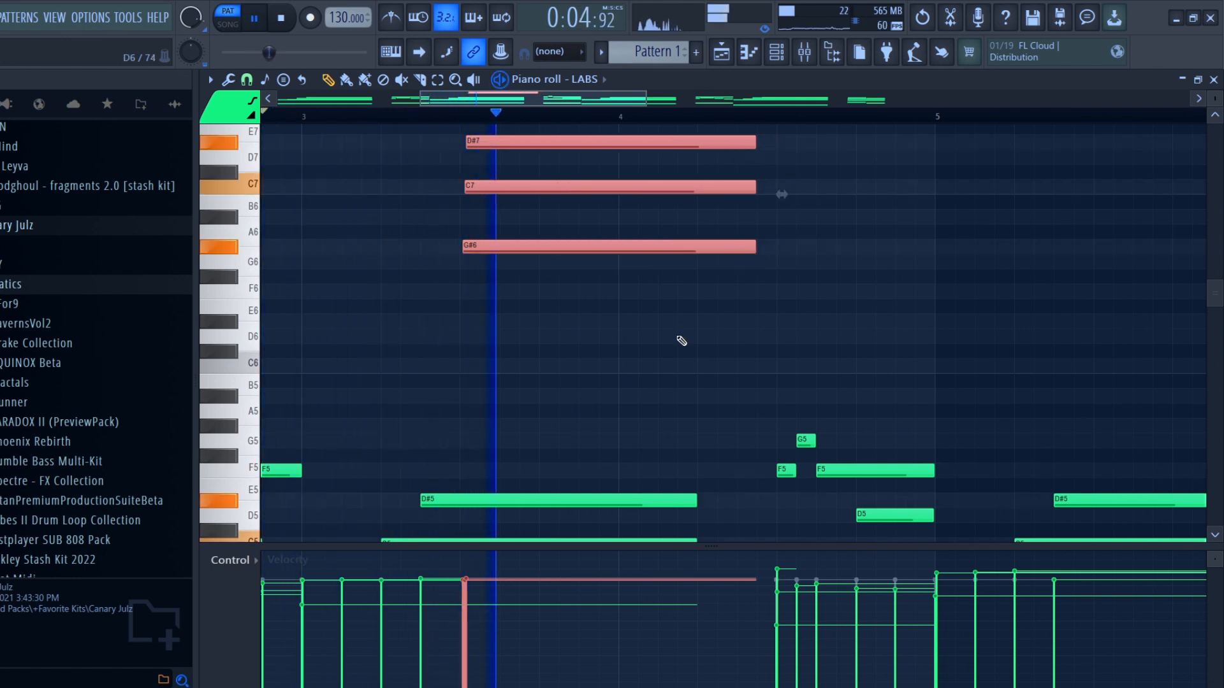
- Lower the velocities of the high D#7, C7 and G#6 notes and play them back
scroll(606, 385, up, 4)
drag(543, 224, 531, 396)
scroll(537, 265, down, 3)
key(space)
key(space)
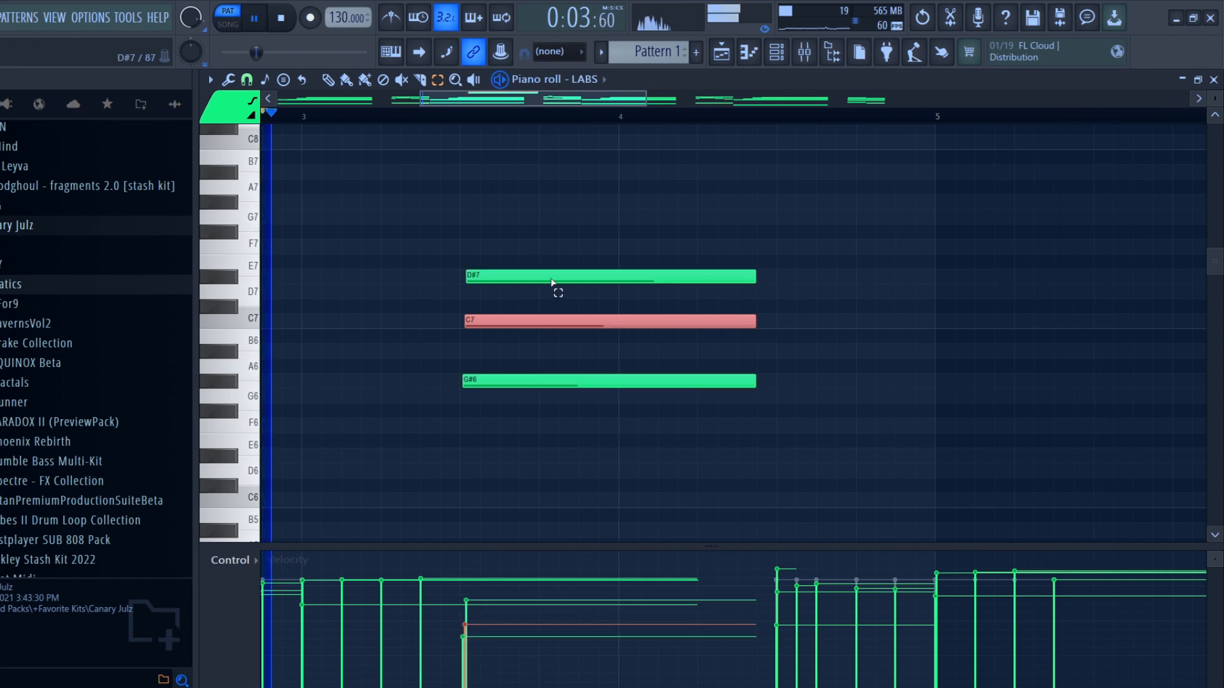
- Reduce the velocities of the three high chord notes further and restart playback to check their level
drag(551, 246, 555, 399)
scroll(546, 296, down, 3)
scroll(552, 357, down, 3)
scroll(558, 434, down, 3)
key(space)
click(639, 455)
key(space)
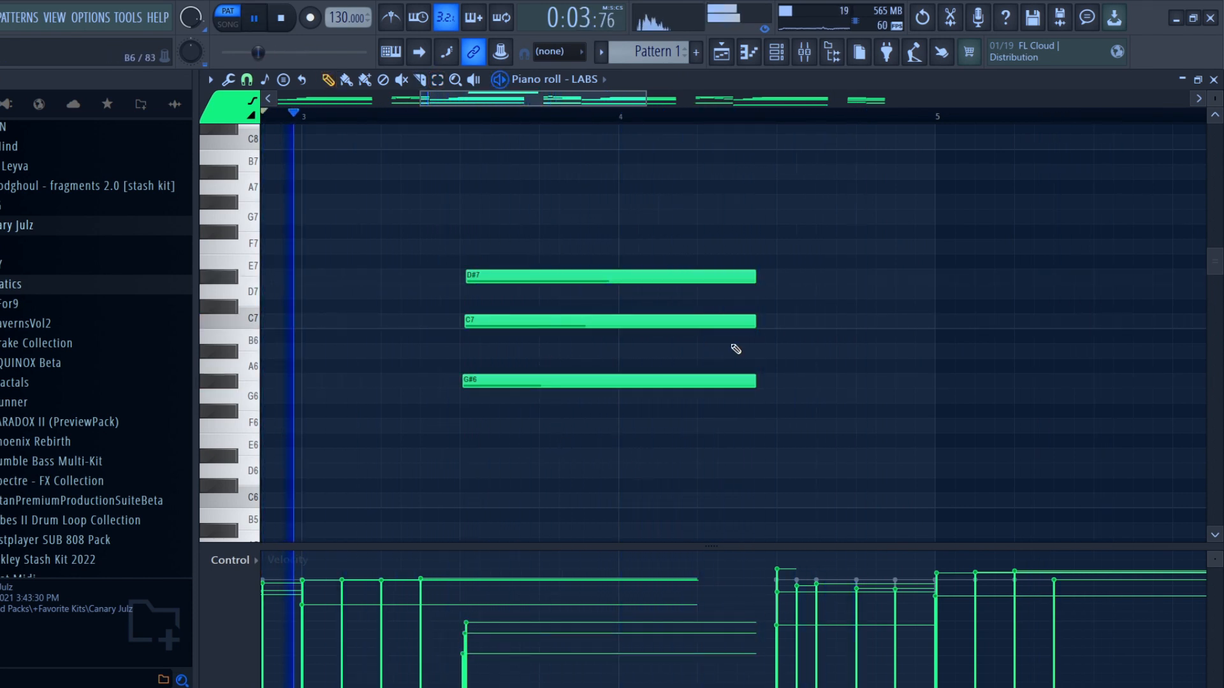
- Raise a copy of the bar 7 chord two octaves to G6, A#6, D7 and D#7, then deselect it
scroll(625, 118, down, 4)
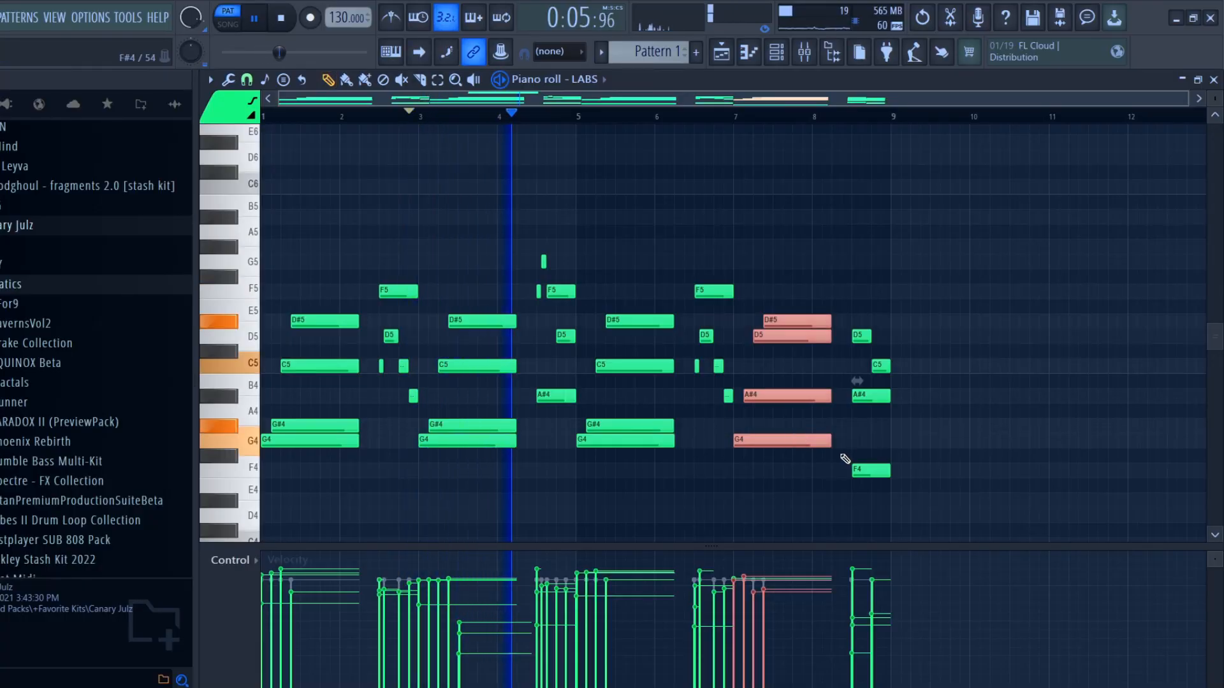
key(ctrl+Up)
key(ctrl+Up)
ctrl+click(957, 414)
- Tighten the strum of the high bar 7 chord and extend its four notes to about one bar
scroll(958, 414, up, 4)
drag(824, 258, 771, 494)
drag(857, 383, 764, 381)
scroll(773, 116, up, 5)
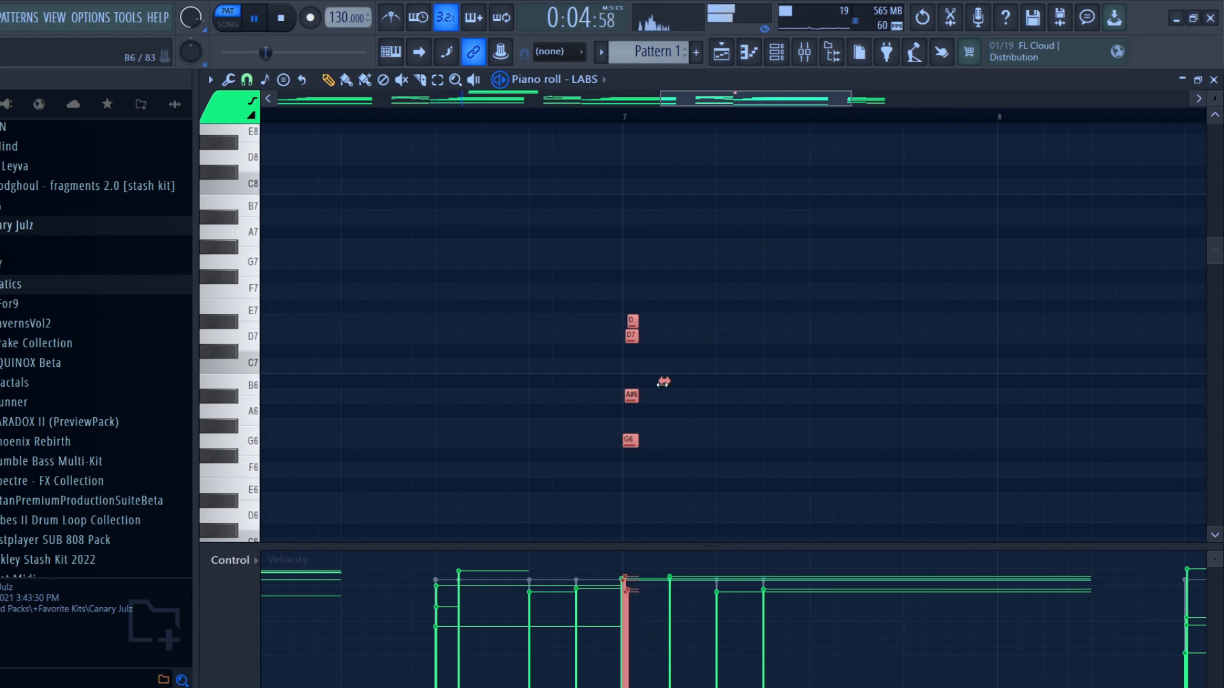
drag(626, 268, 649, 510)
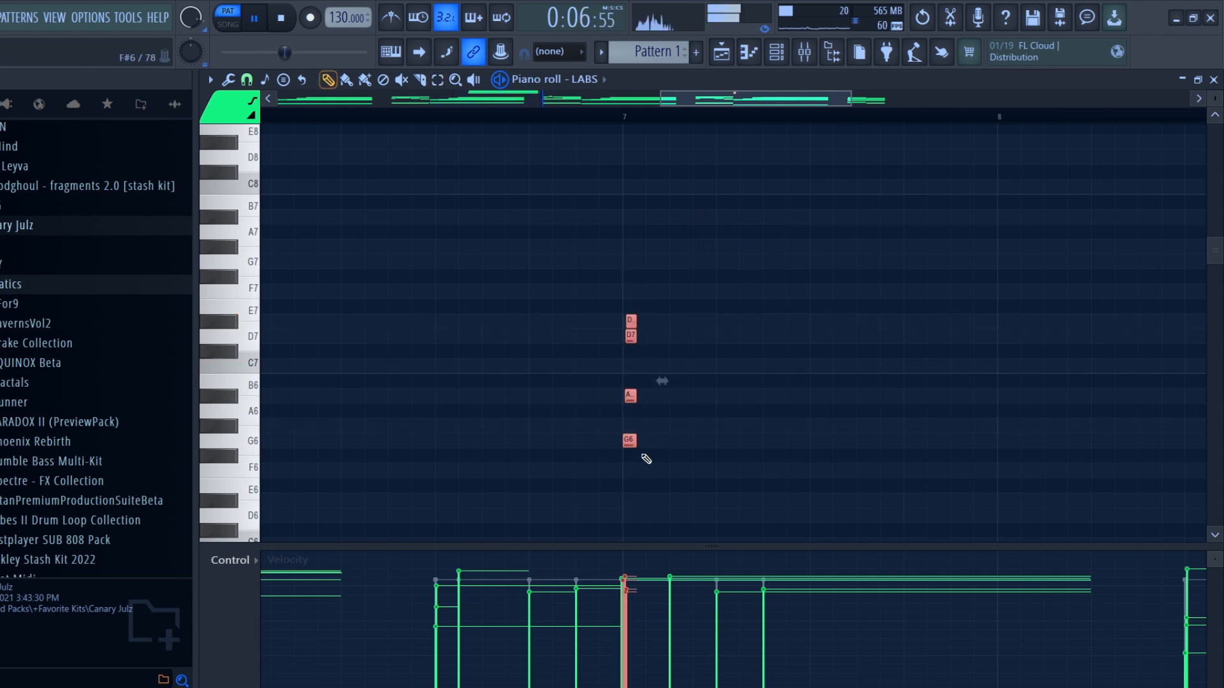
drag(637, 445, 999, 468)
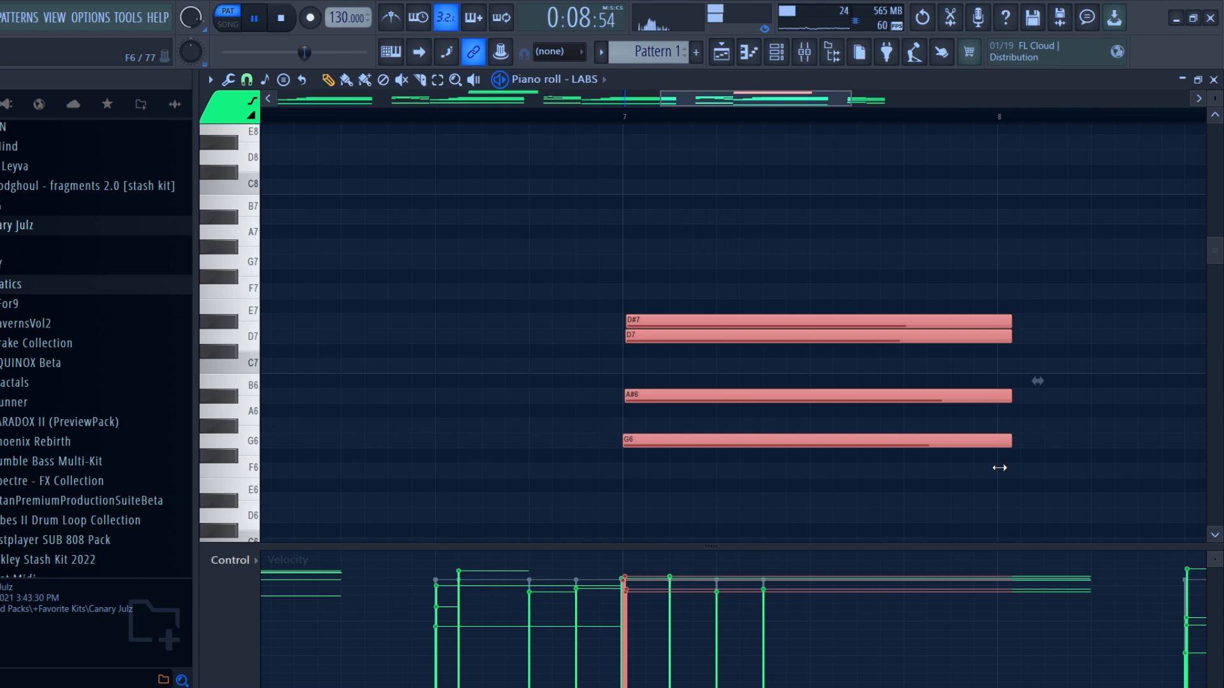
click(930, 488)
- Lower the velocities of the high bar 7 chord and stagger its notes in the order D#7, D7, A#6, G6
drag(663, 258, 692, 456)
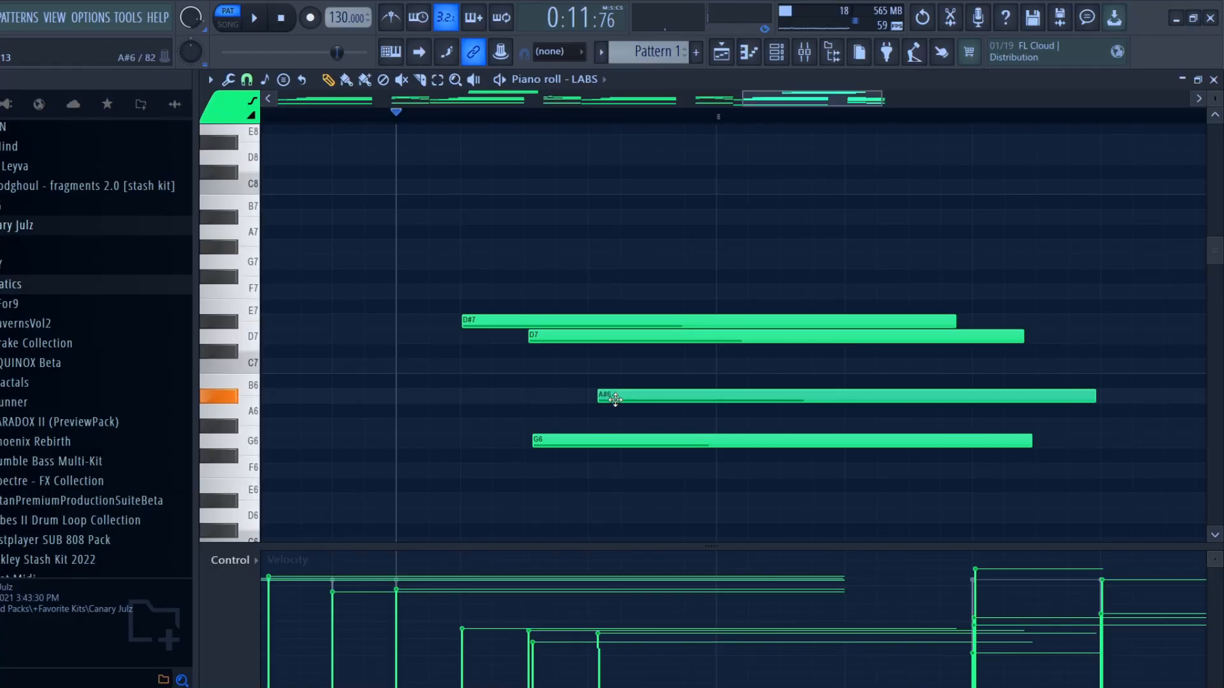
drag(615, 399, 610, 398)
drag(581, 445, 690, 448)
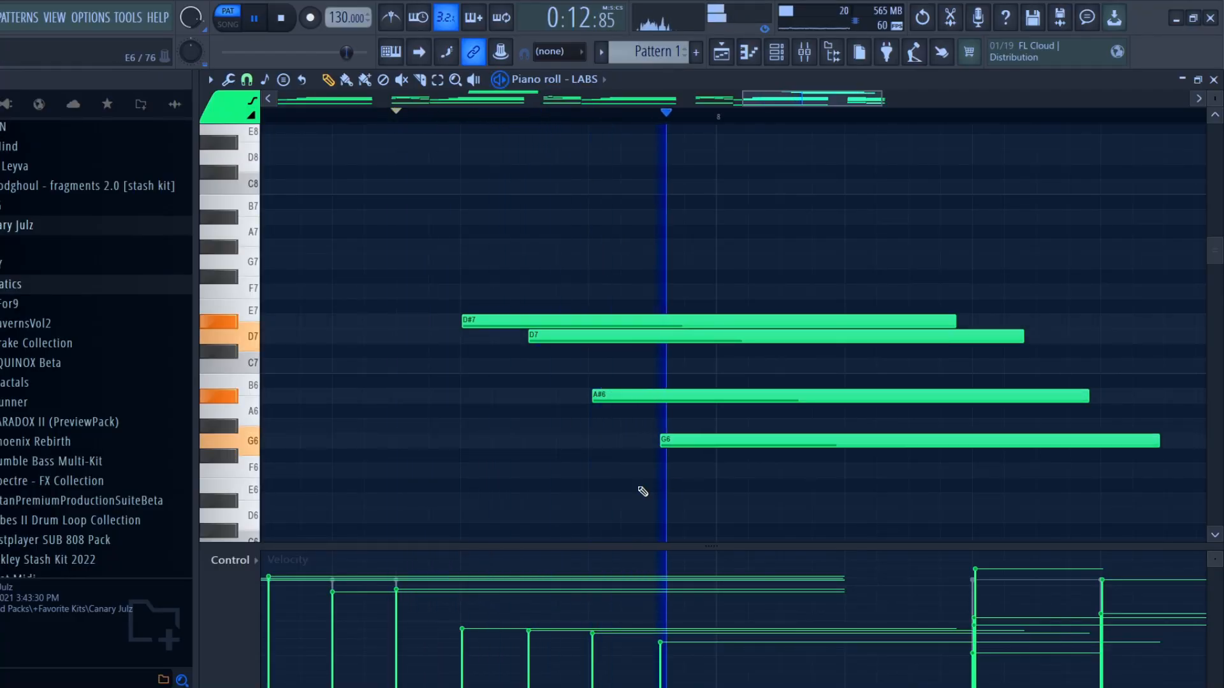
mouse_move(738, 454)
mouse_down()
mouse_move(723, 470)
mouse_move(725, 442)
mouse_up()
right_click(731, 472)
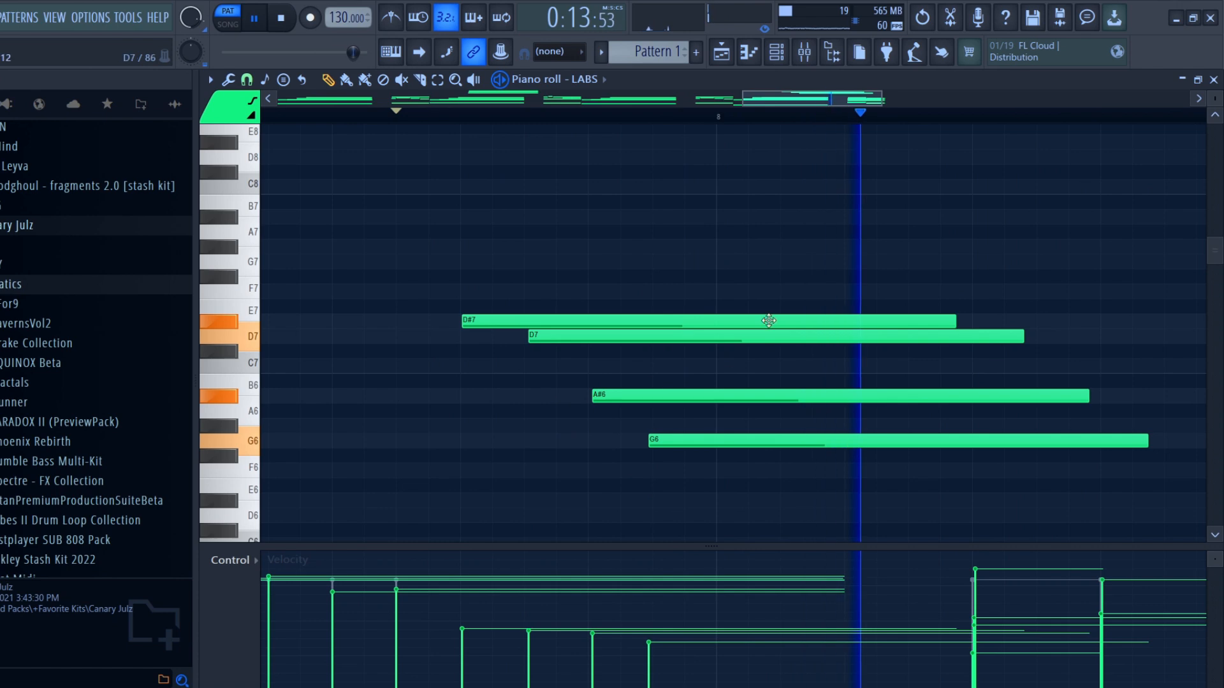
- Move the high D#7, C7 and G#6 chord from the middle of bar 3 to the middle of bar 5
scroll(996, 320, down, 2)
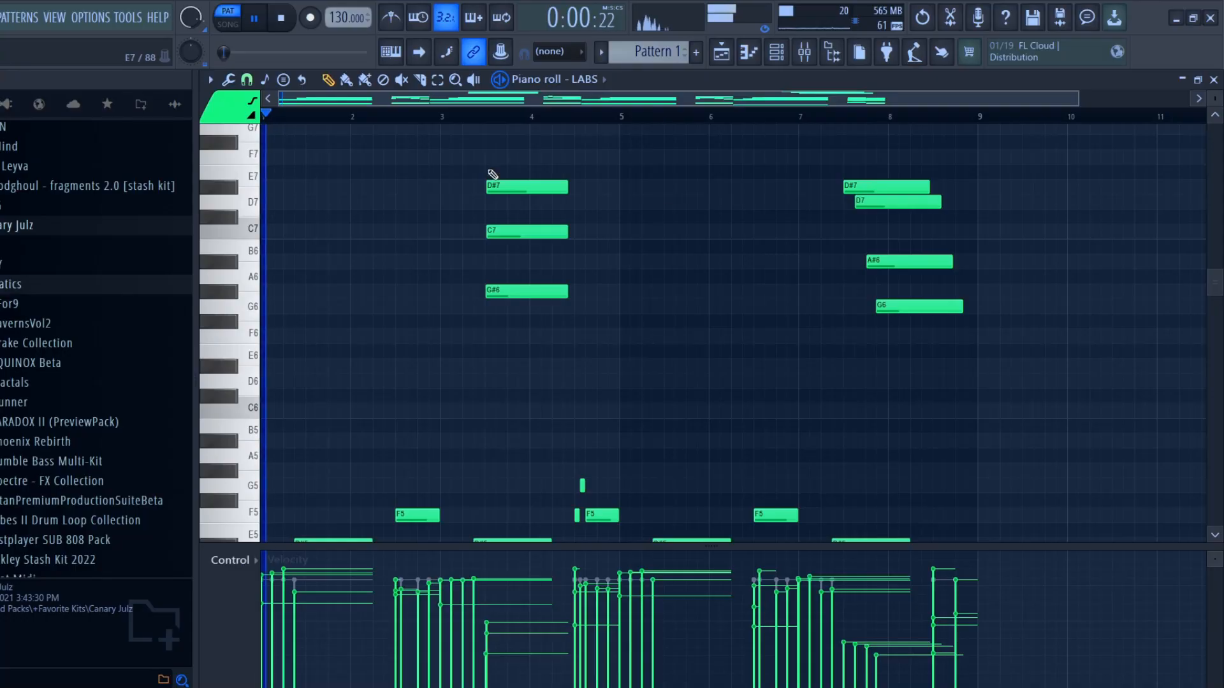
drag(599, 150, 487, 328)
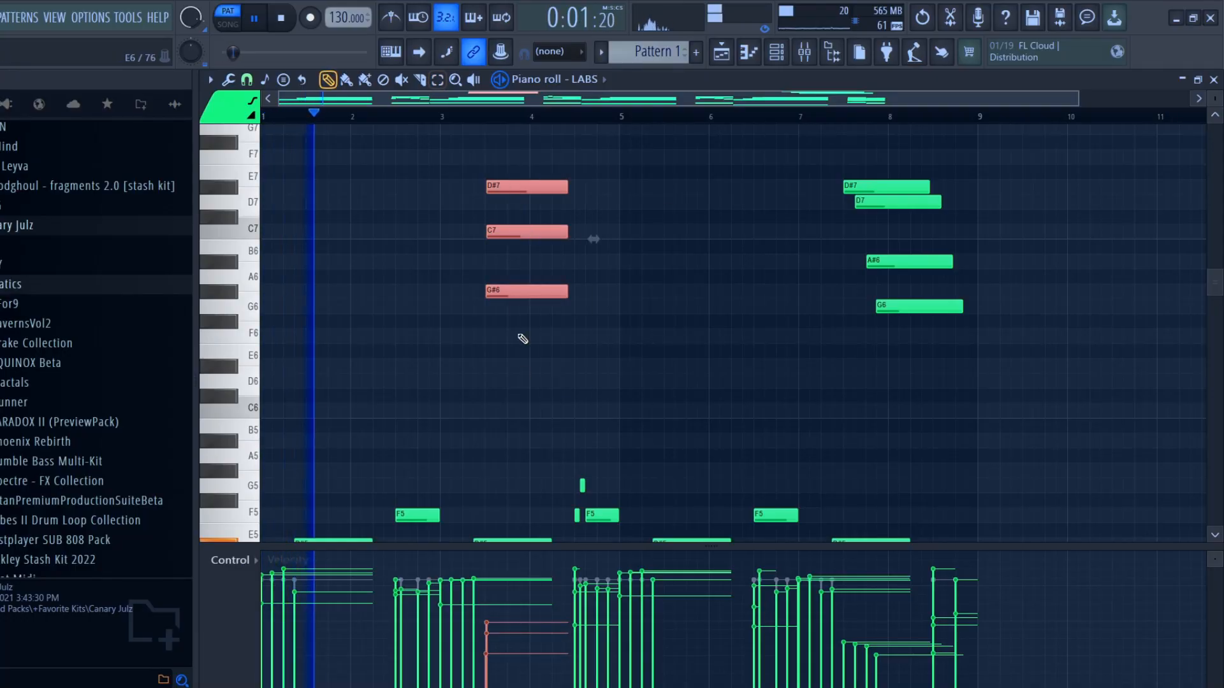
drag(516, 192, 696, 200)
ctrl+click(721, 375)
scroll(688, 397, down, 2)
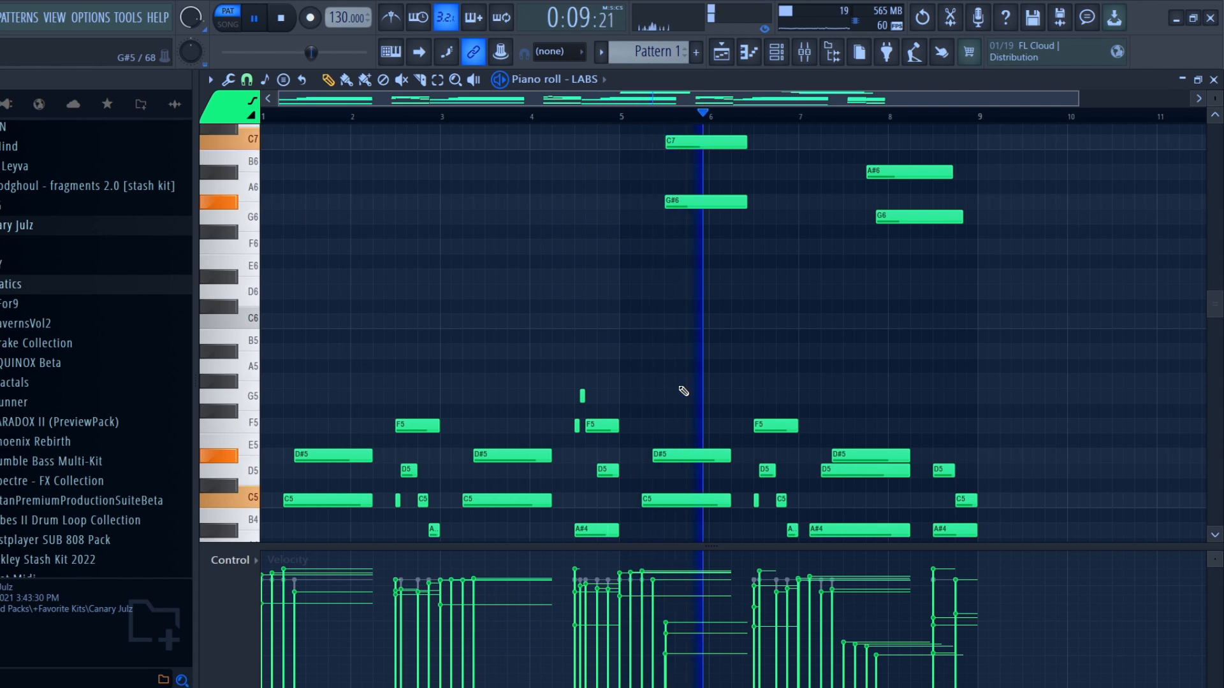
scroll(680, 388, up, 4)
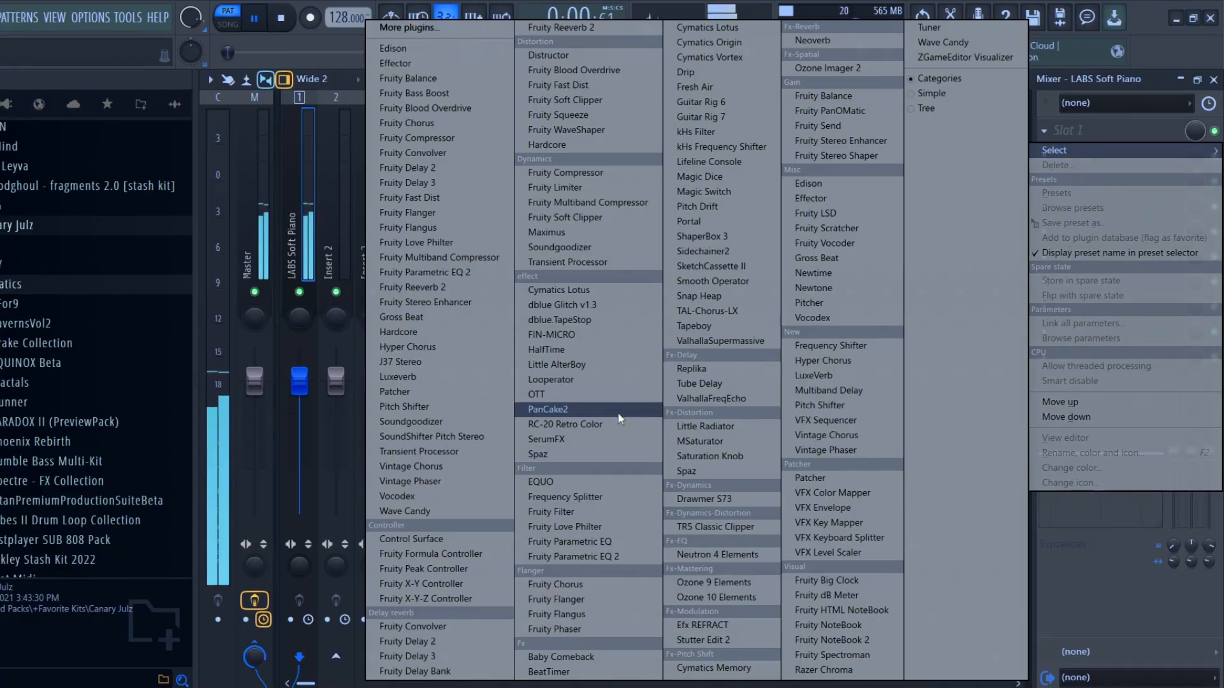
- Build the LABS Soft Piano effects chain with a low cut in Fruity Parametric EQ 2, OTT, and RC-20 Retro Color's Vinyl 2 preset
click(609, 398)
drag(323, 339, 349, 483)
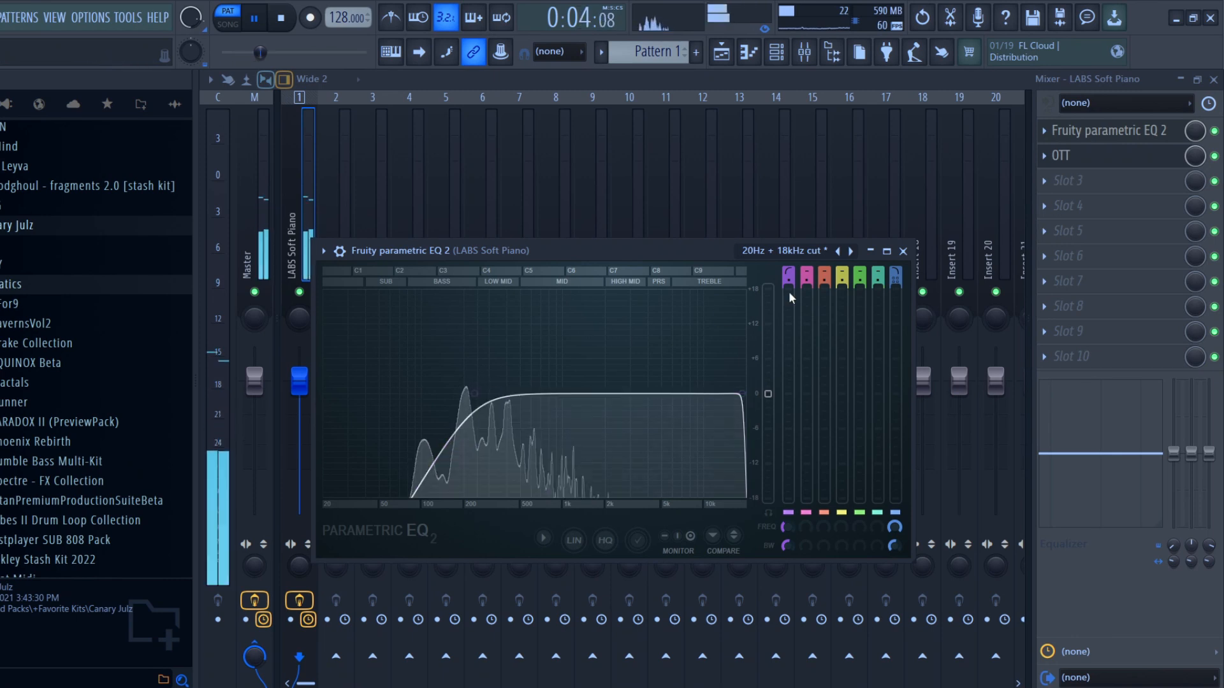
click(903, 251)
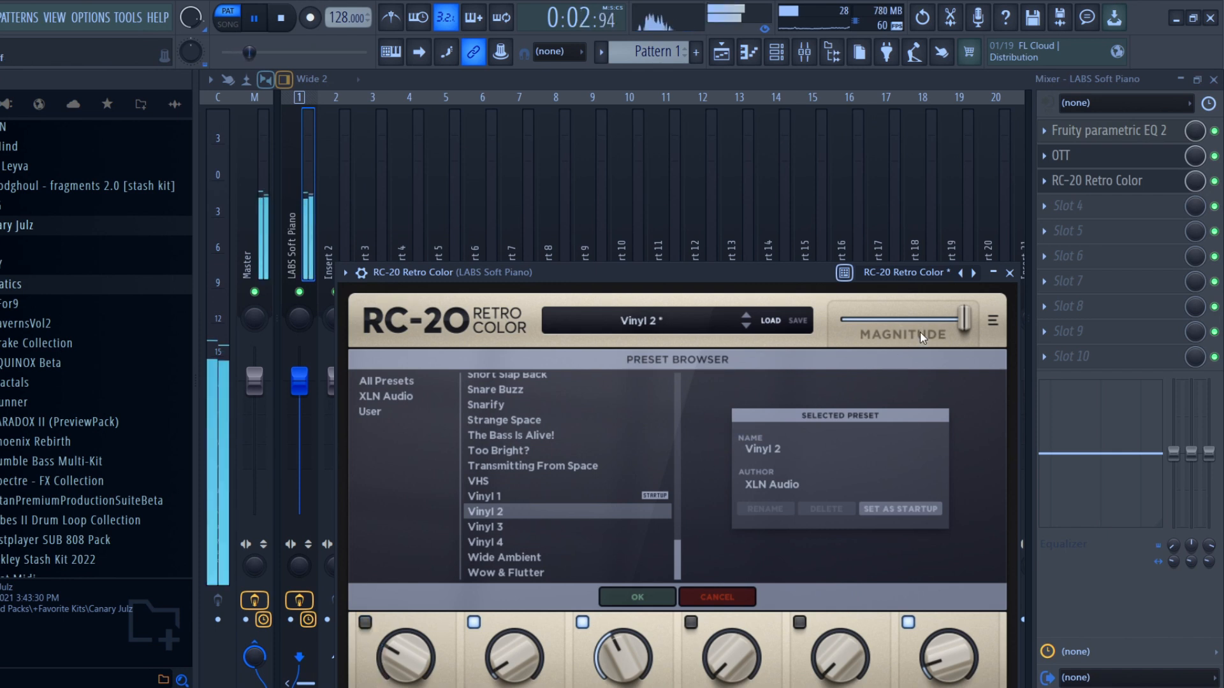
click(1009, 274)
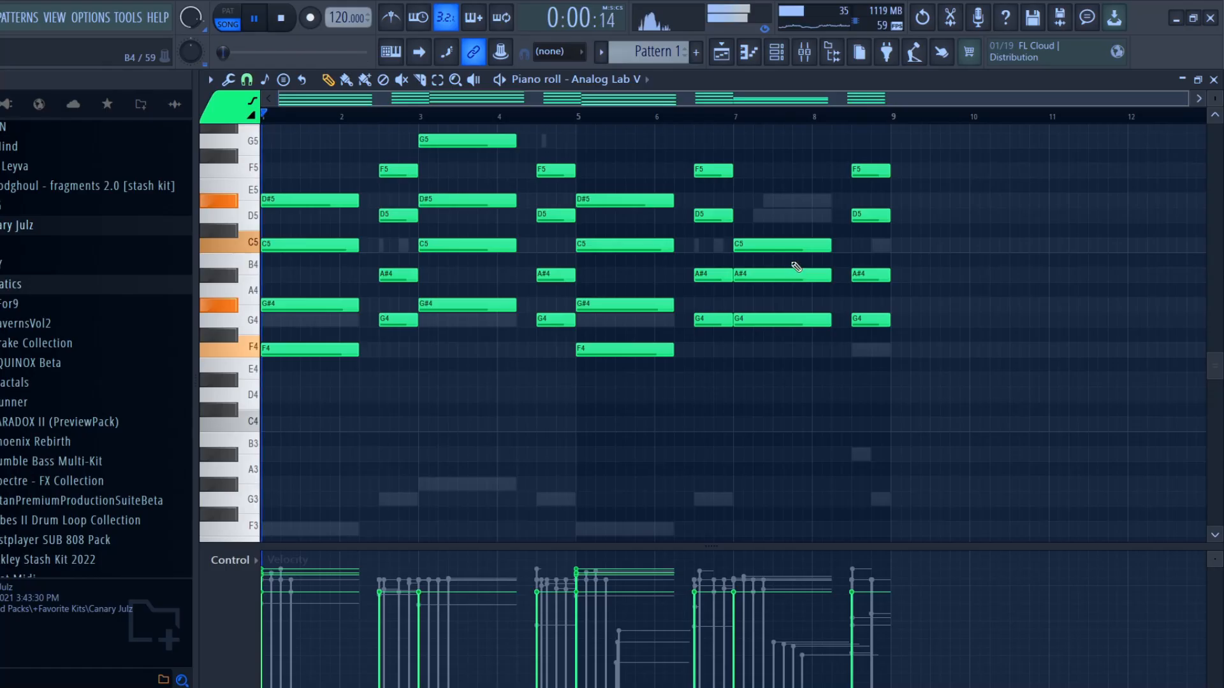
- Move the Analog Lab V chord's C5 note in bar 7 down one octave to C4
drag(784, 353, 778, 432)
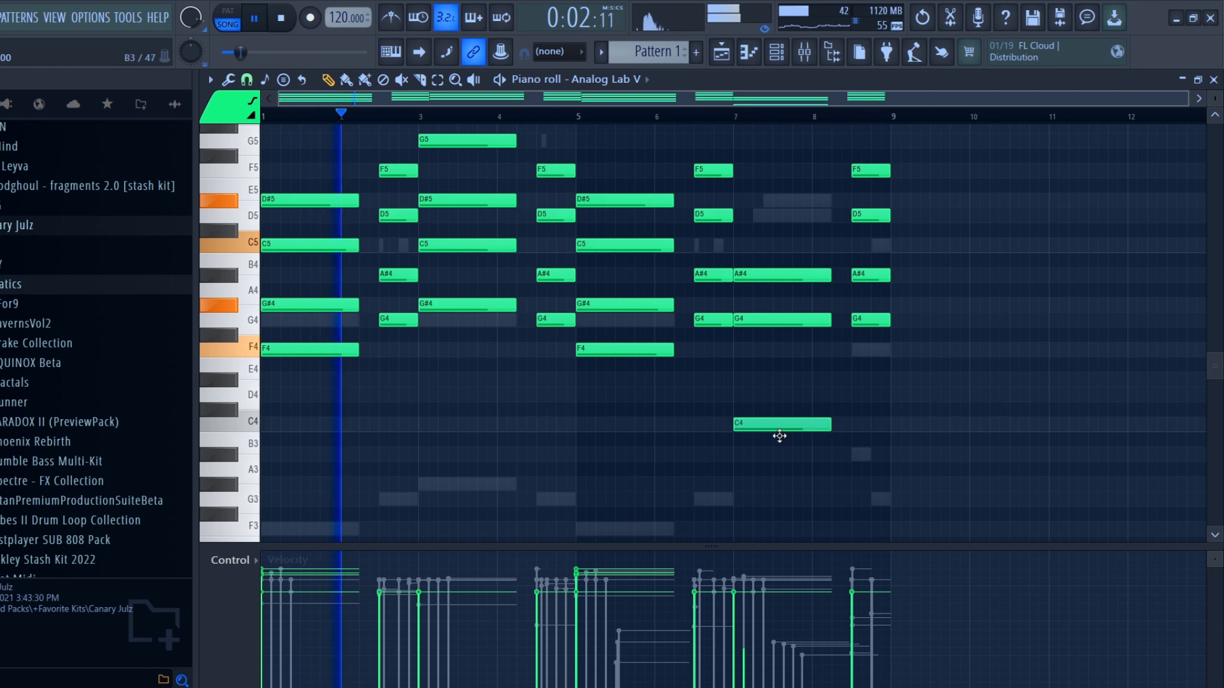
scroll(1087, 417, up, 2)
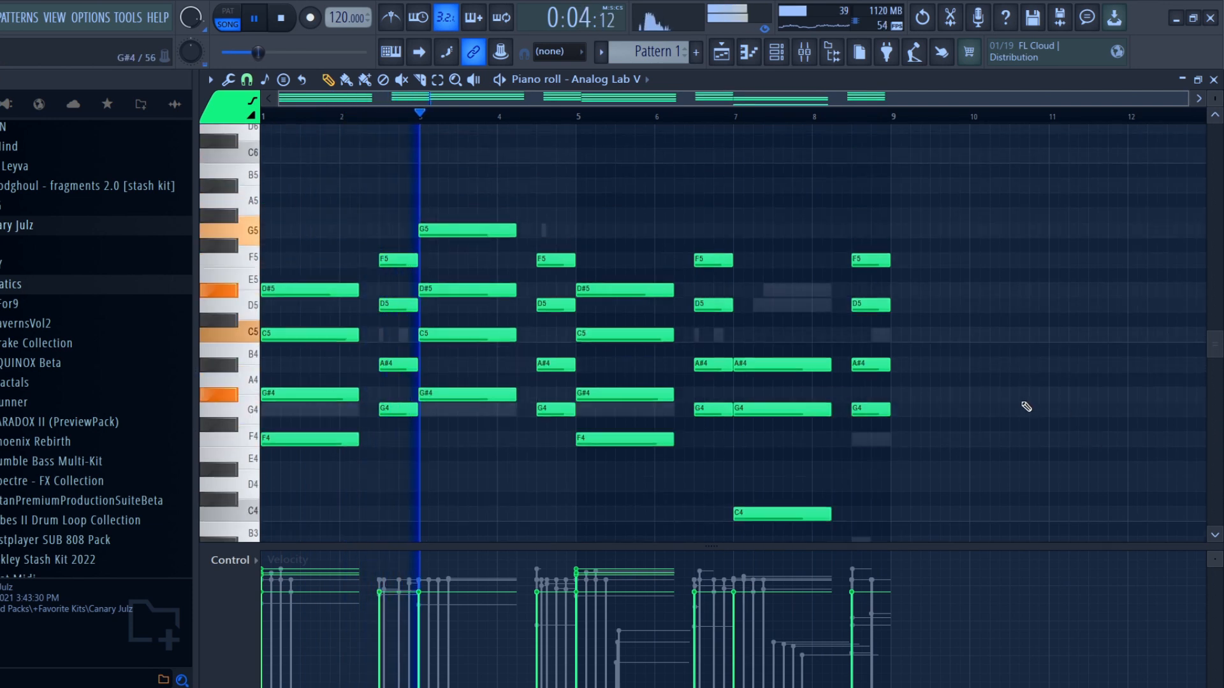
scroll(1005, 402, down, 1)
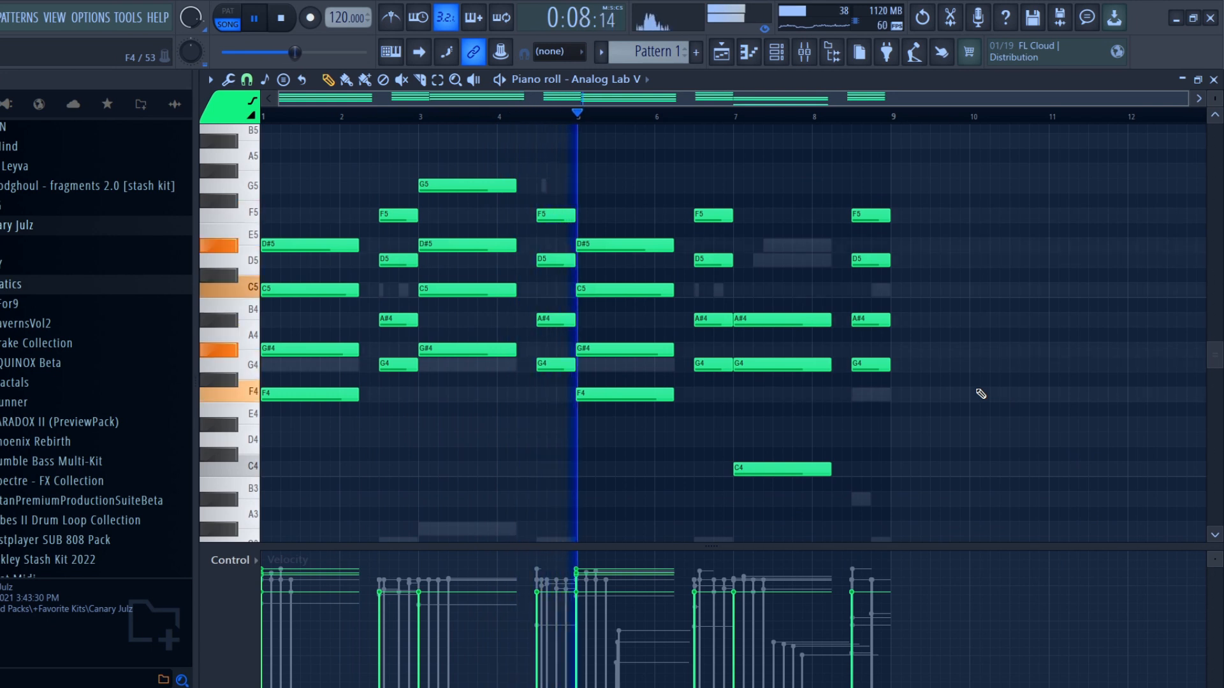
scroll(981, 394, down, 1)
scroll(981, 393, up, 2)
scroll(981, 394, down, 1)
scroll(981, 394, down, 1)
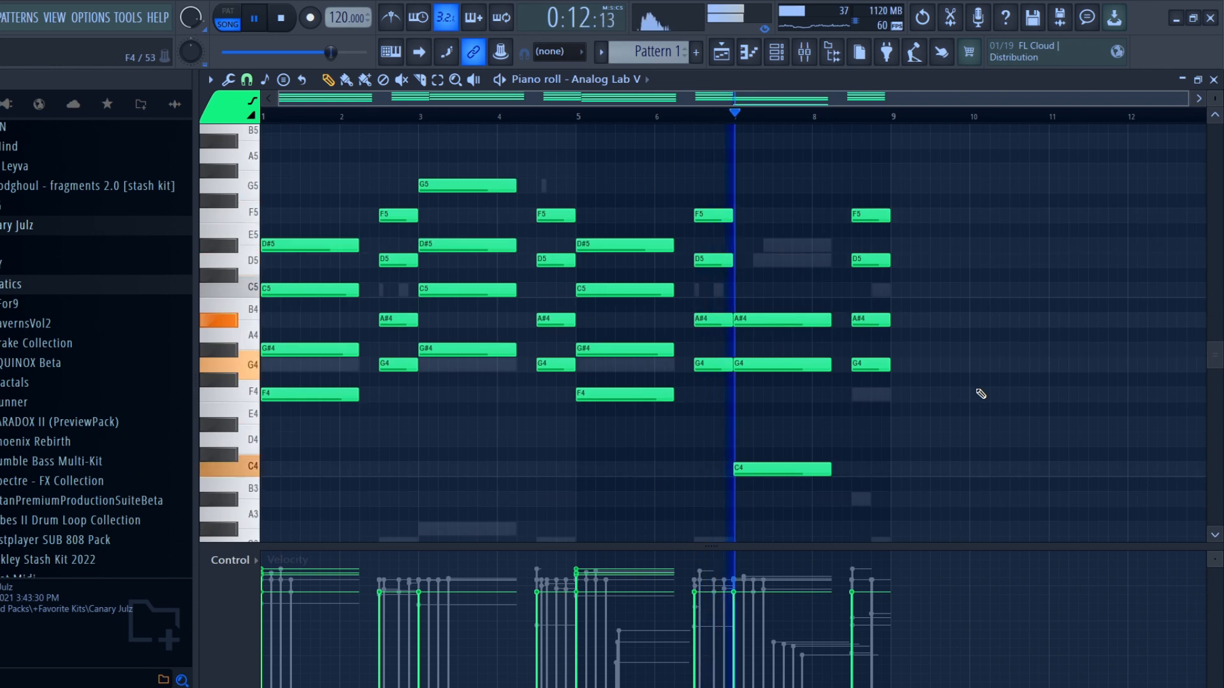
scroll(877, 518, down, 2)
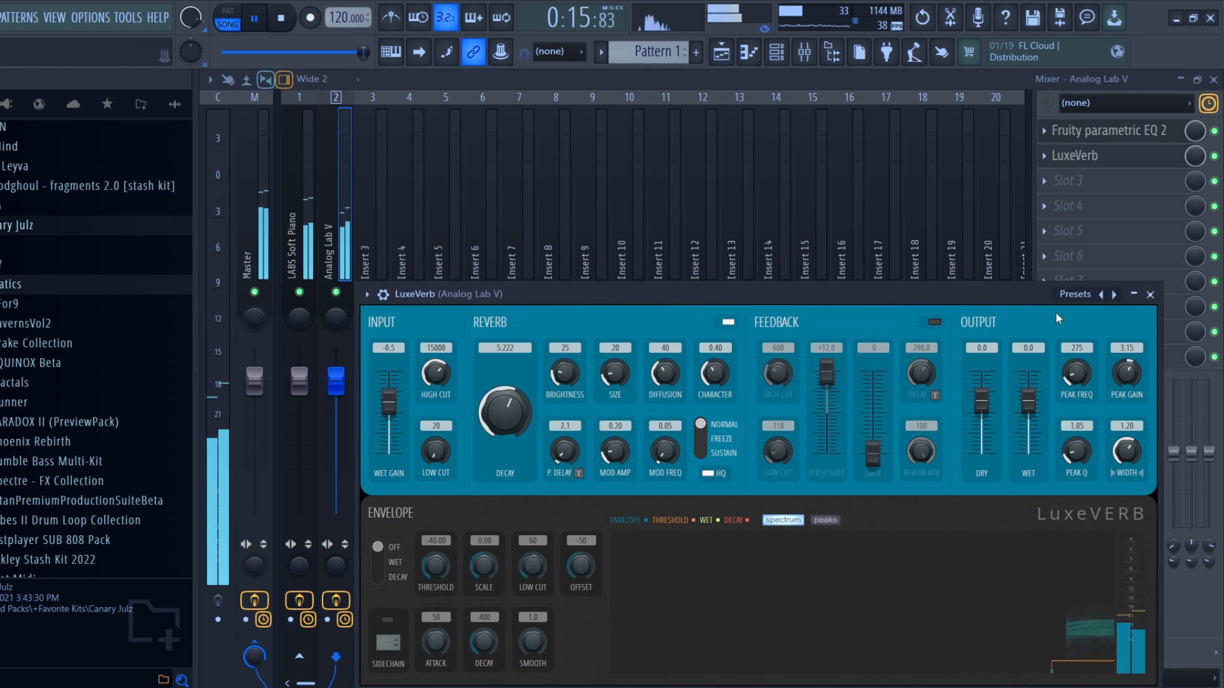
- Set up the Analog Lab V effects with LuxeVerb's Dark Plate preset, a raised input low cut, and Hyper Chorus mixed at 34% wet
click(1100, 296)
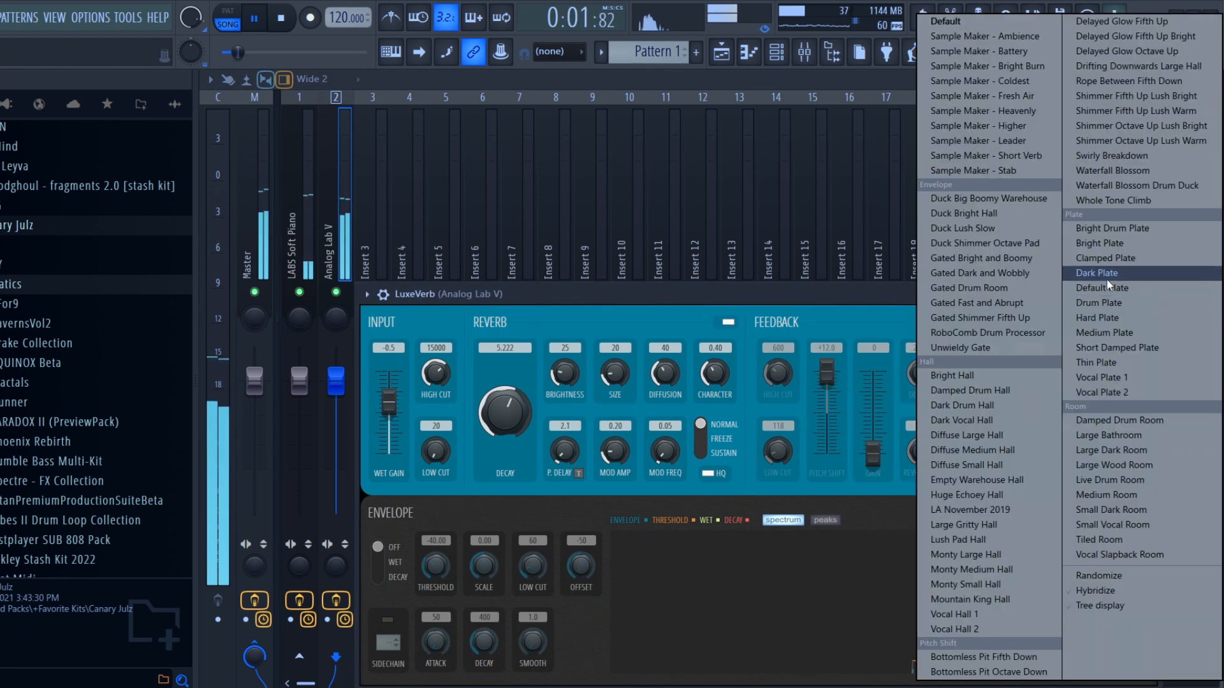
click(1103, 272)
drag(435, 451, 435, 447)
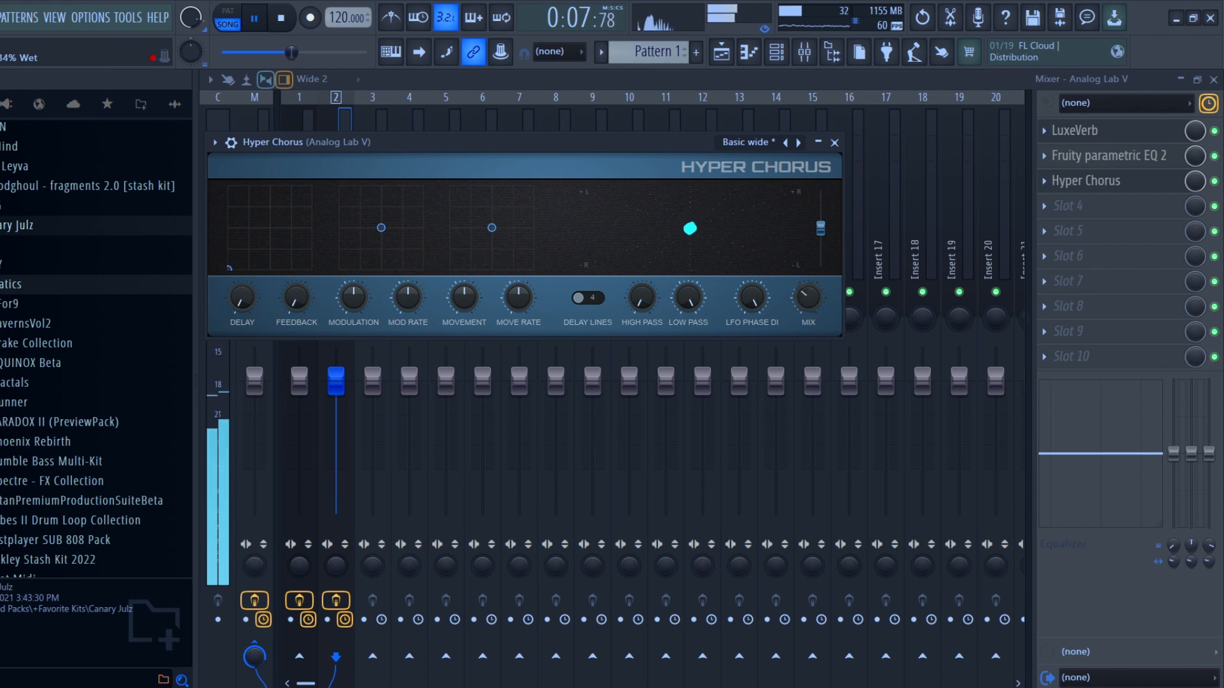
click(833, 143)
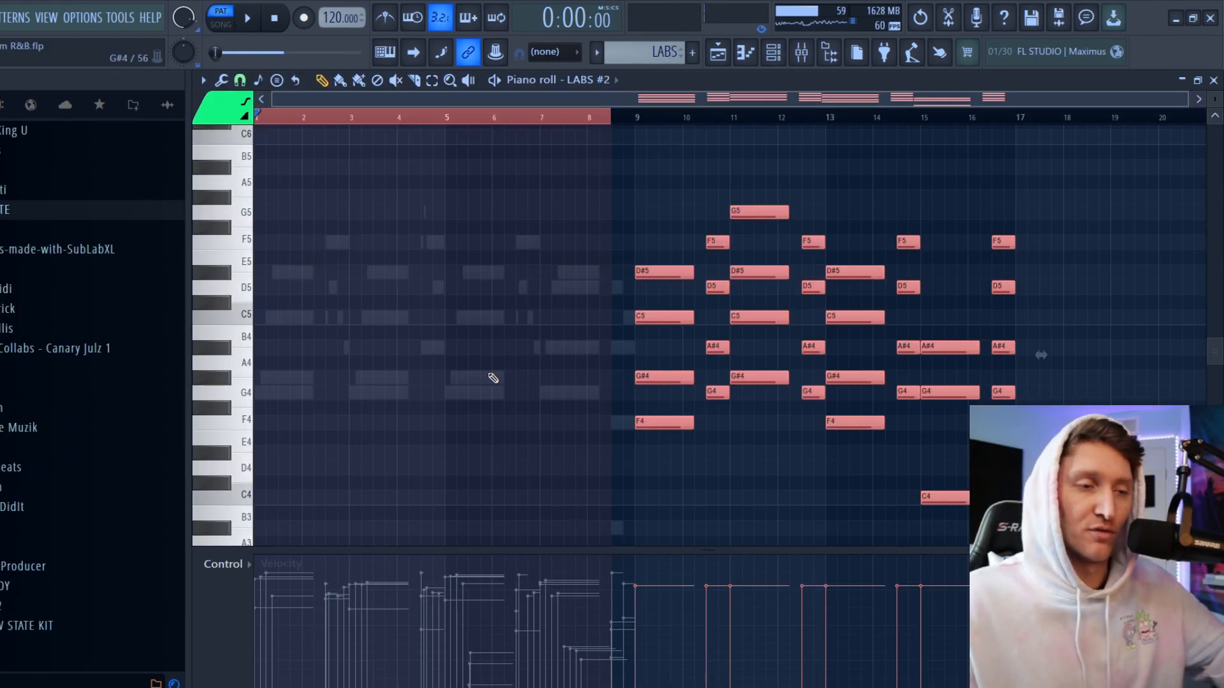
- Move the LABS #2 chord from bar 9 to bar 1 and add a G4 note to it
scroll(491, 349, down, 2)
click(974, 248)
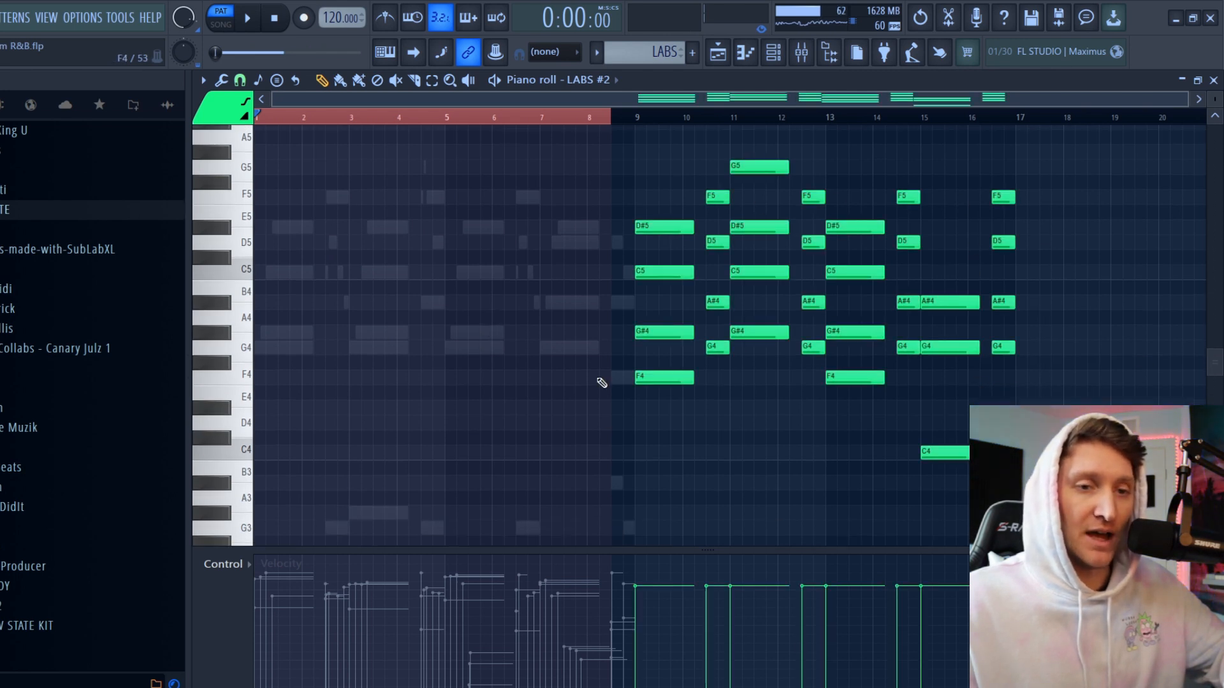
scroll(1070, 336, down, 3)
scroll(909, 391, up, 3)
drag(591, 174, 273, 386)
click(315, 360)
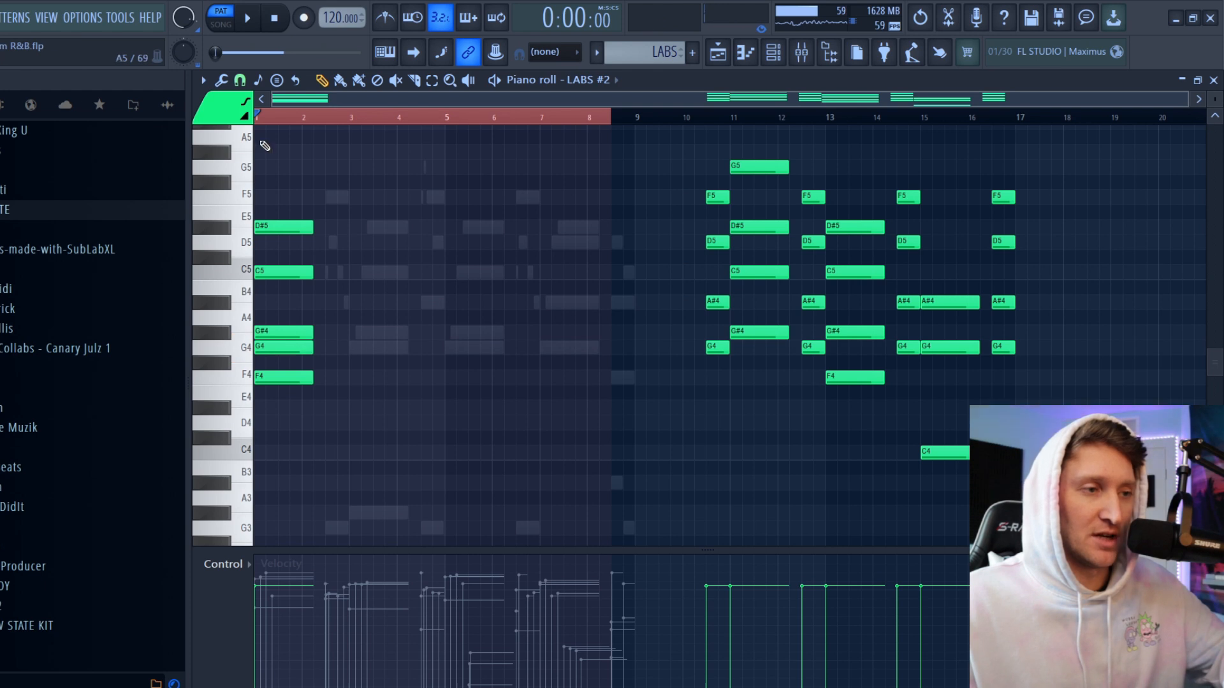
- Delete the G4 note from the LABS #2 chord in bar 1
scroll(272, 128, up, 5)
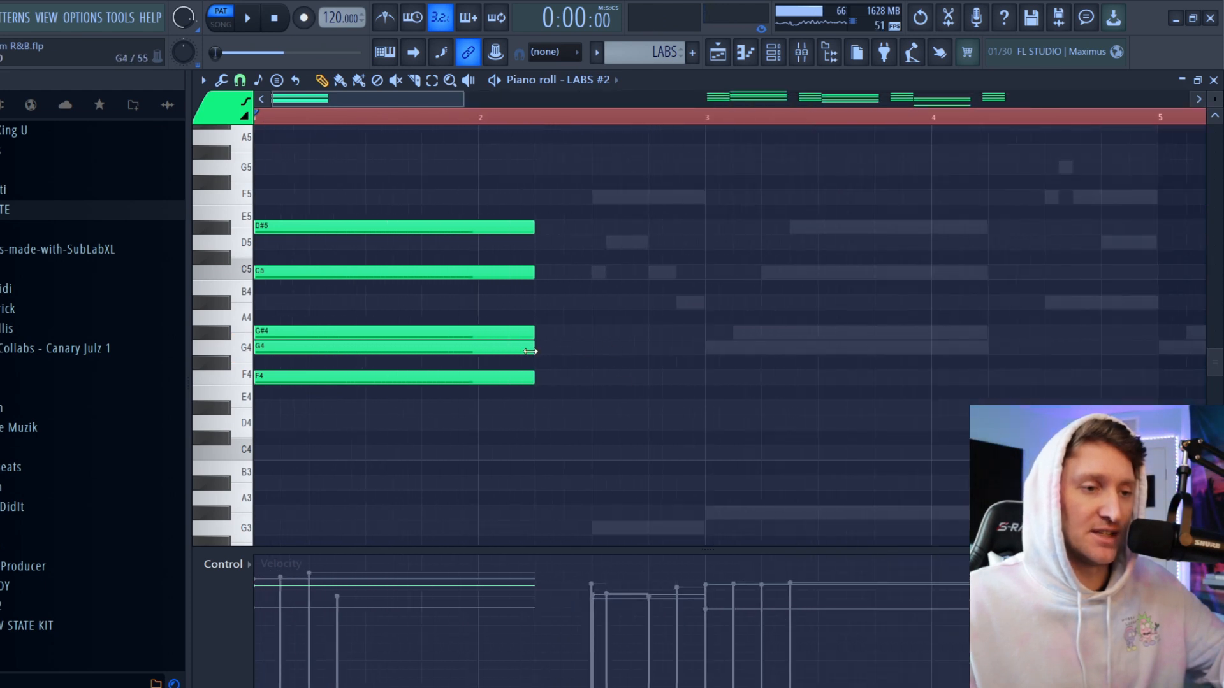
right_click(516, 352)
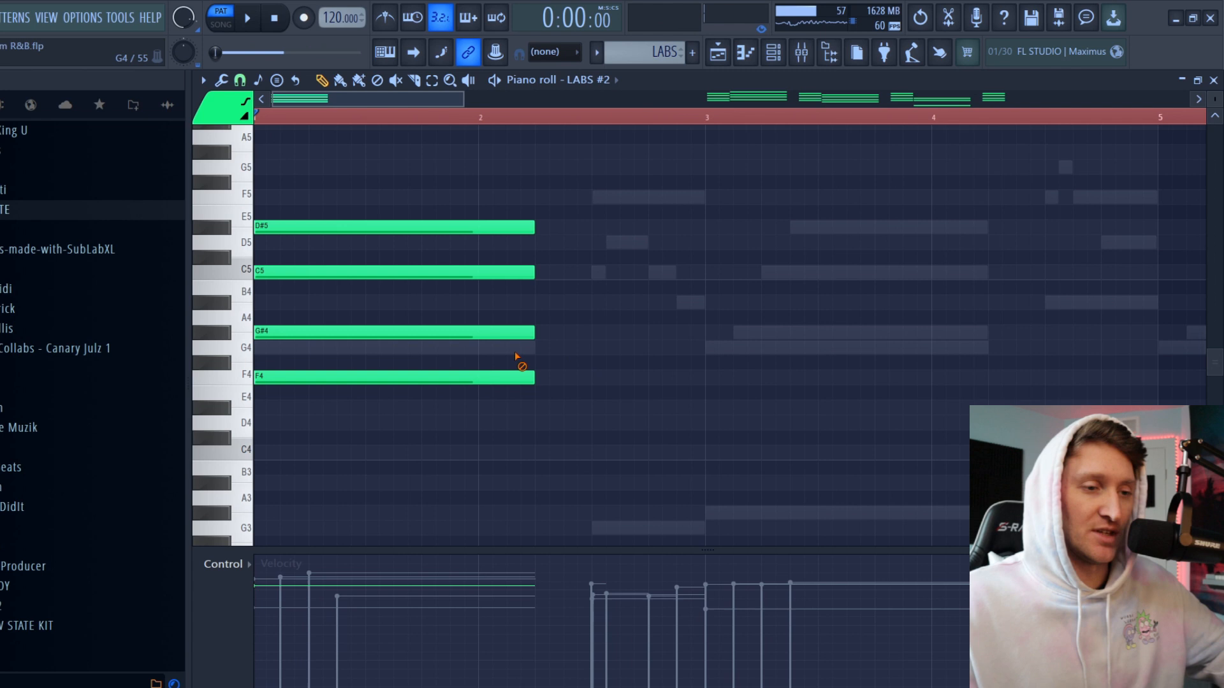
- Try the bar 1 chord's F4 root one octave lower at F3, and return it to F4
scroll(540, 337, down, 1)
drag(507, 332, 474, 359)
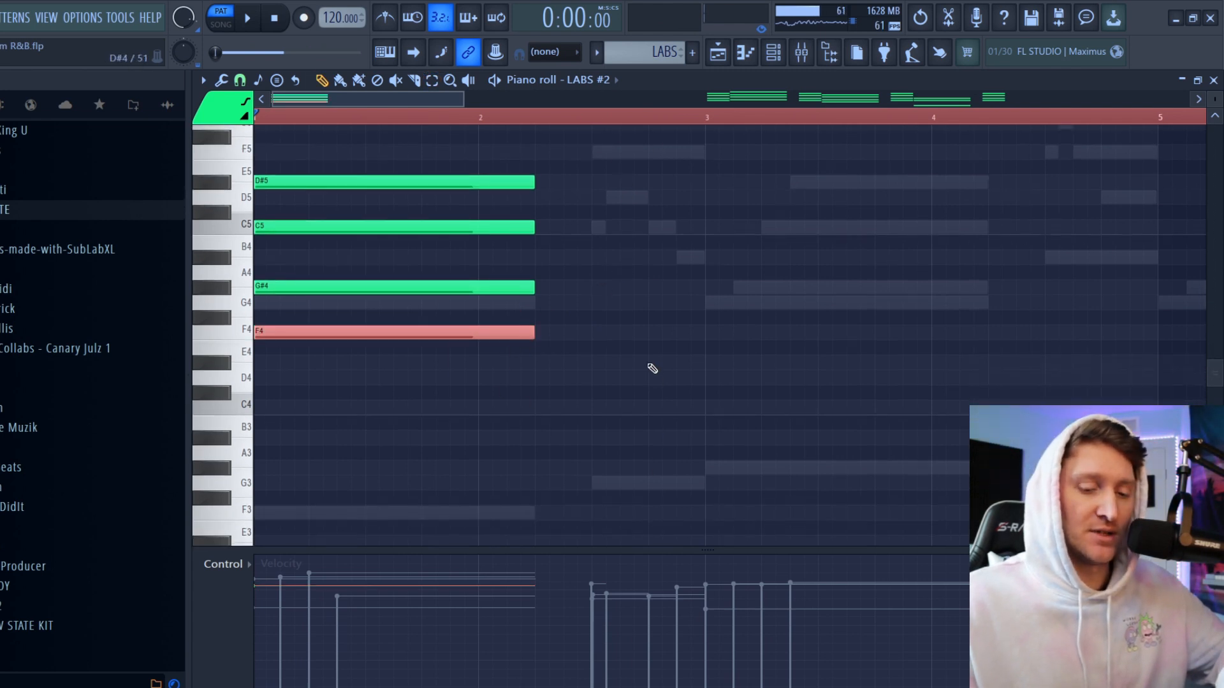
key(ctrl+Down)
key(p)
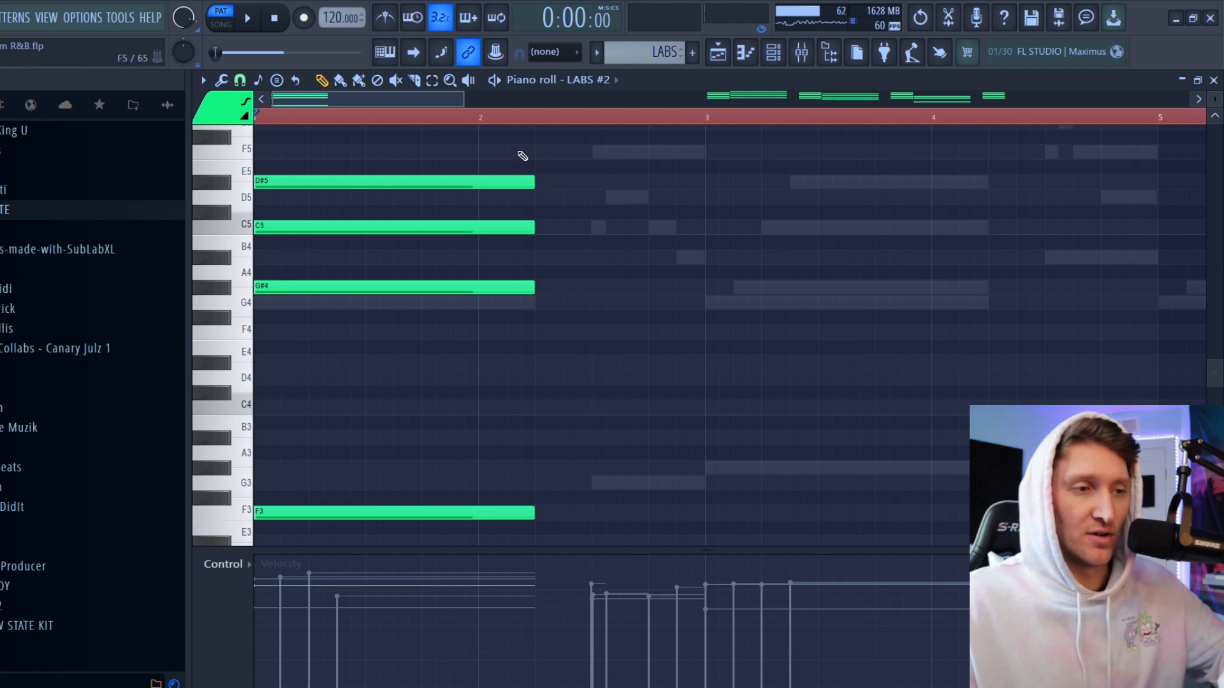
scroll(473, 130, down, 3)
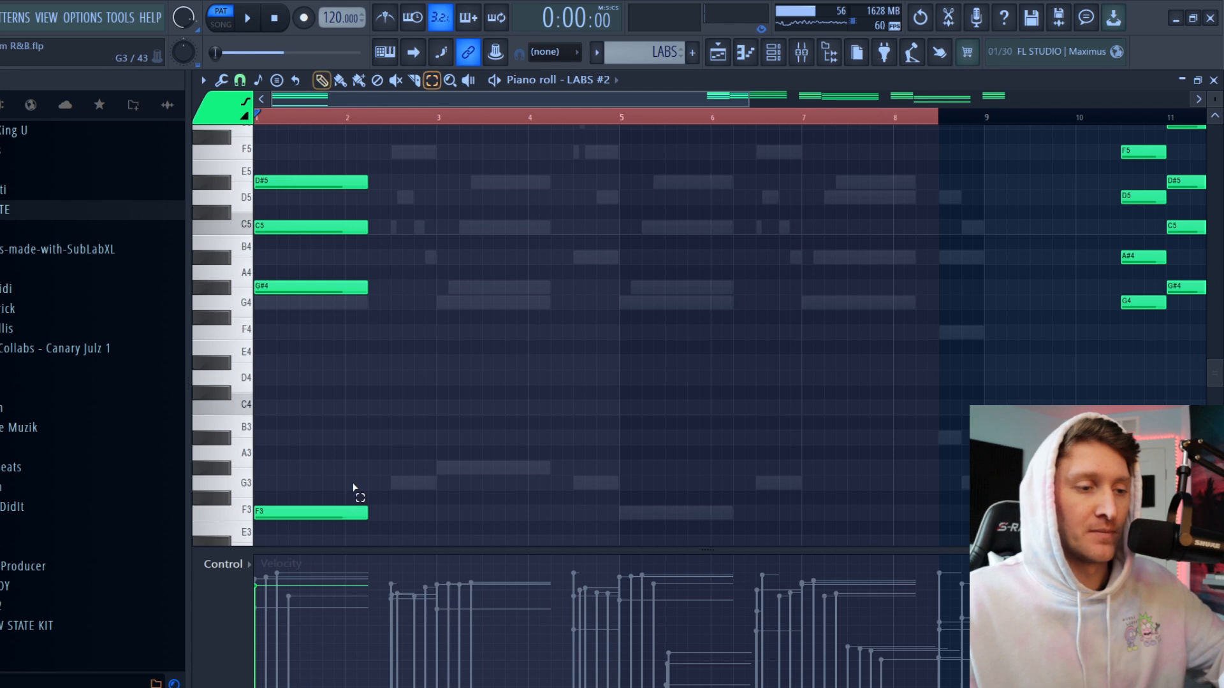
drag(354, 488, 362, 538)
key(ctrl+Up)
key(p)
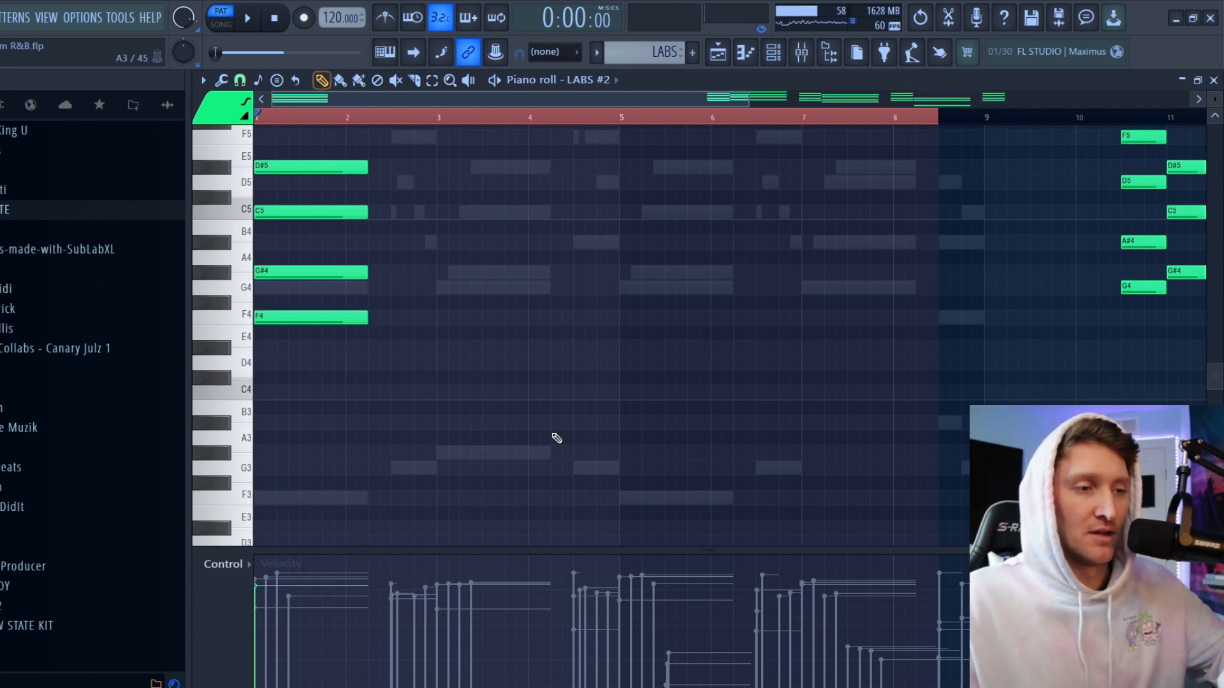
- Examine the spacing between the F4, G#4, C5 and D#5 notes of the bar 1 chord
scroll(506, 450, up, 3)
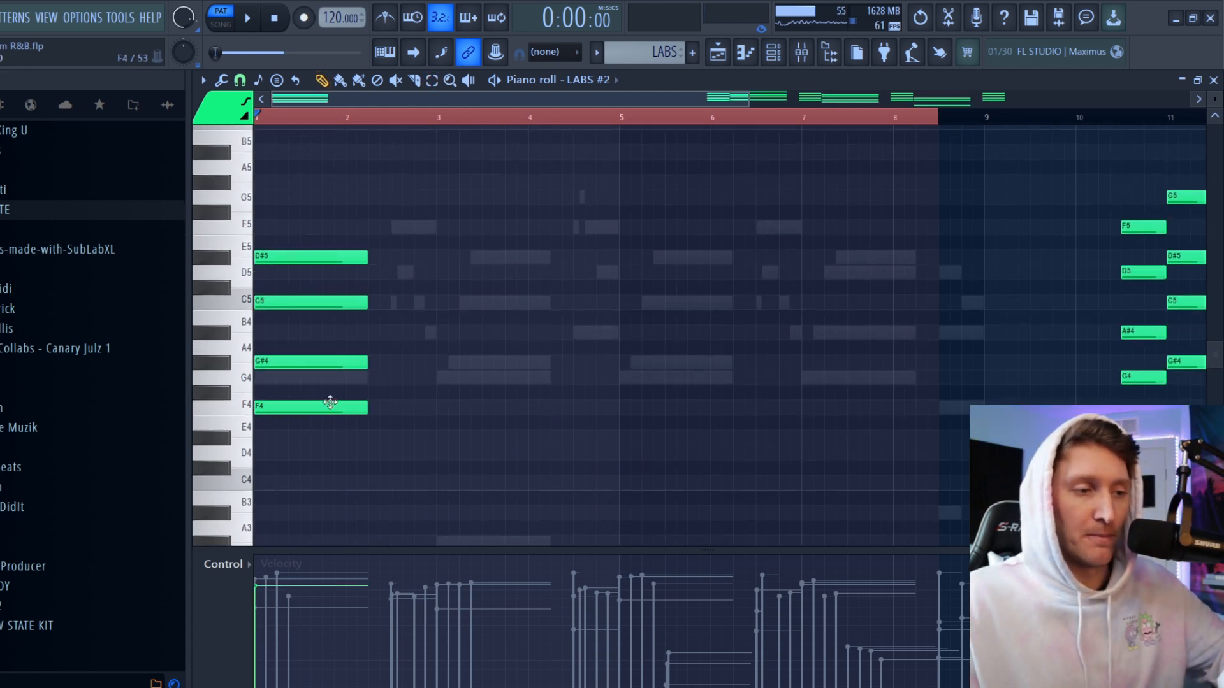
scroll(366, 470, up, 3)
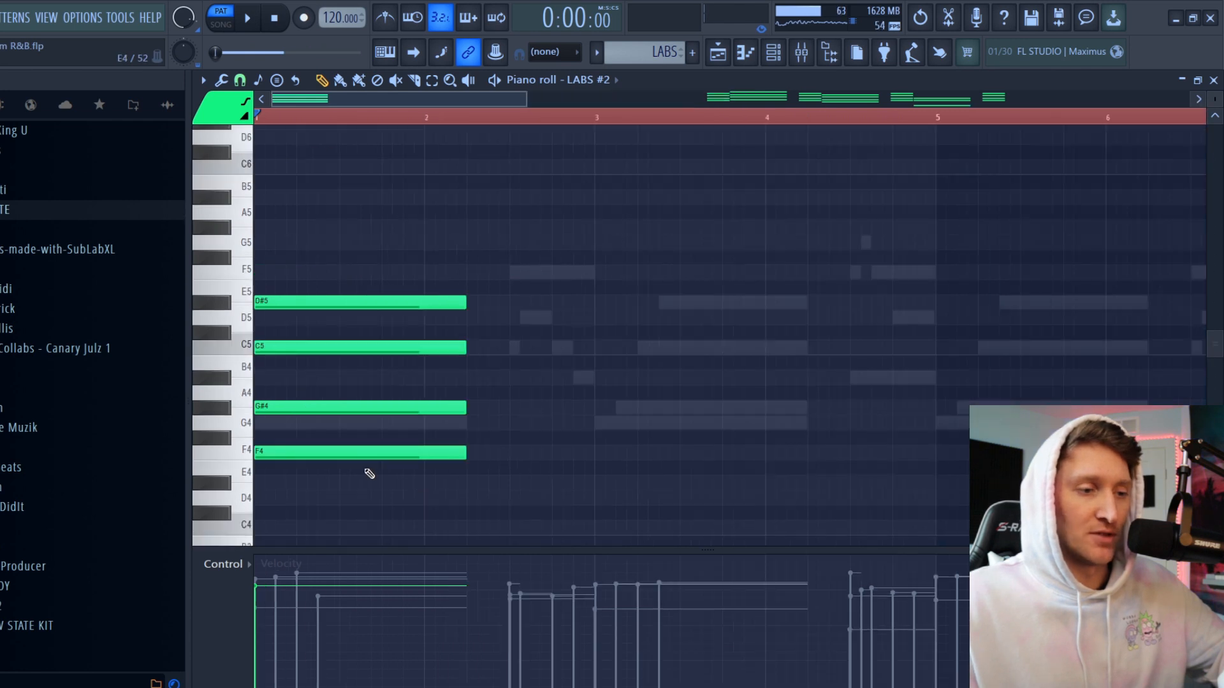
click(330, 459)
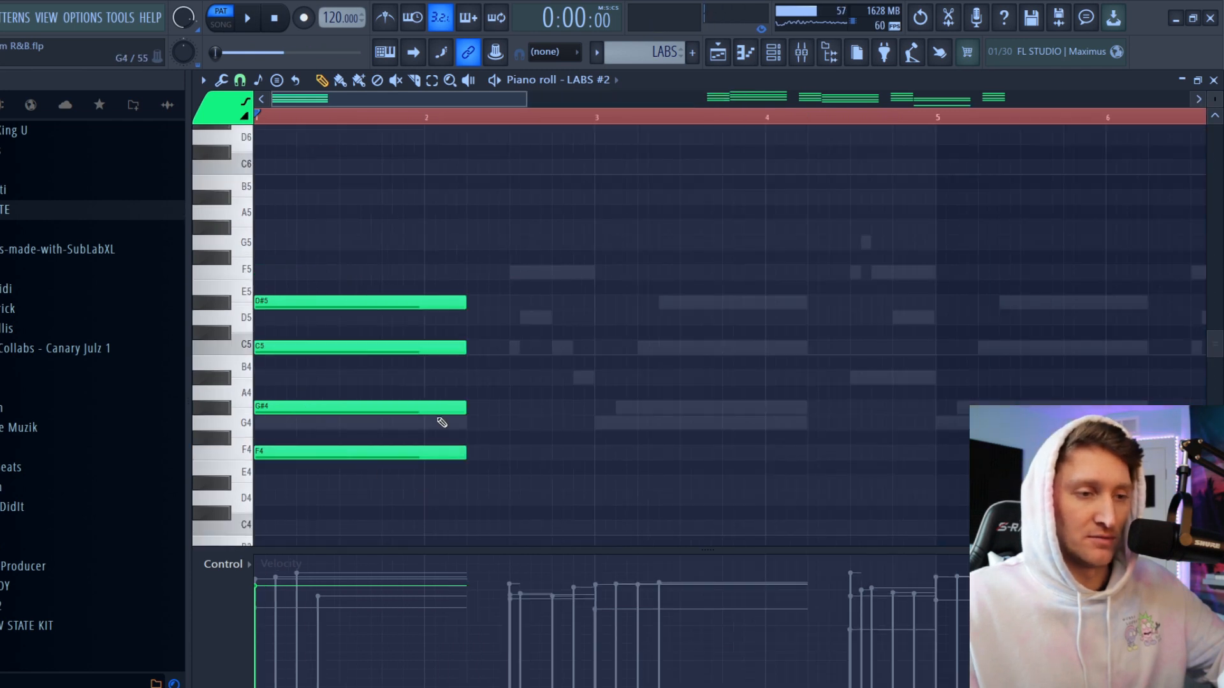
click(455, 350)
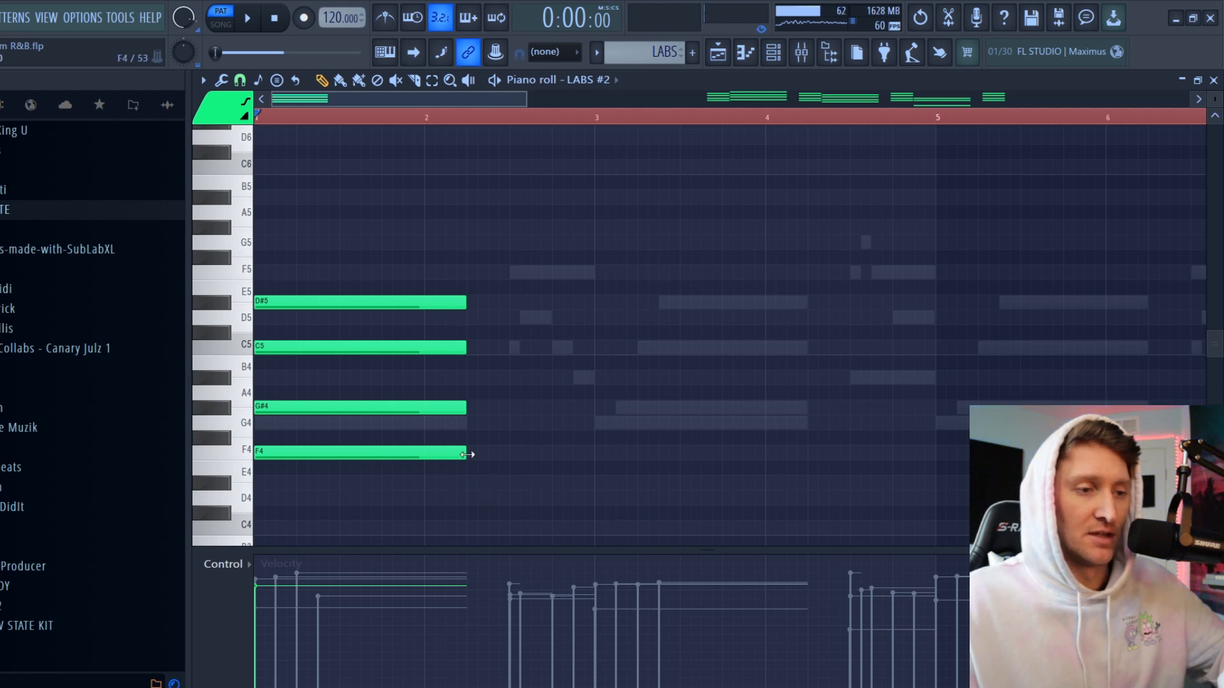
click(459, 454)
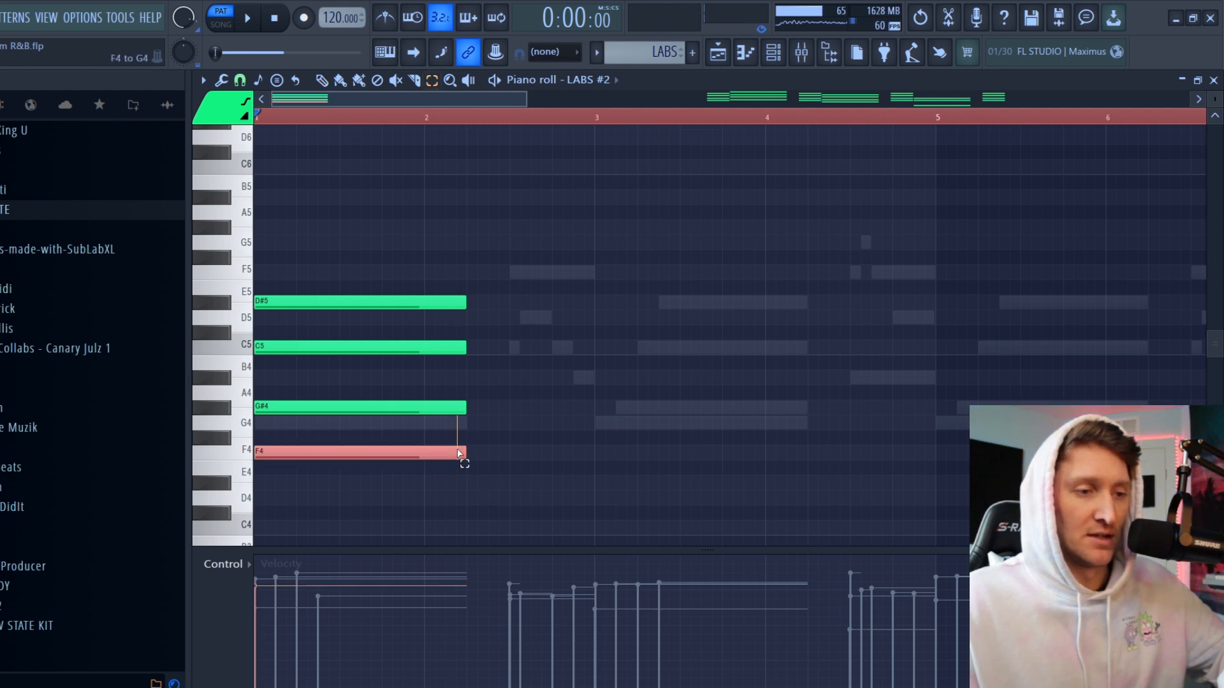
click(454, 367)
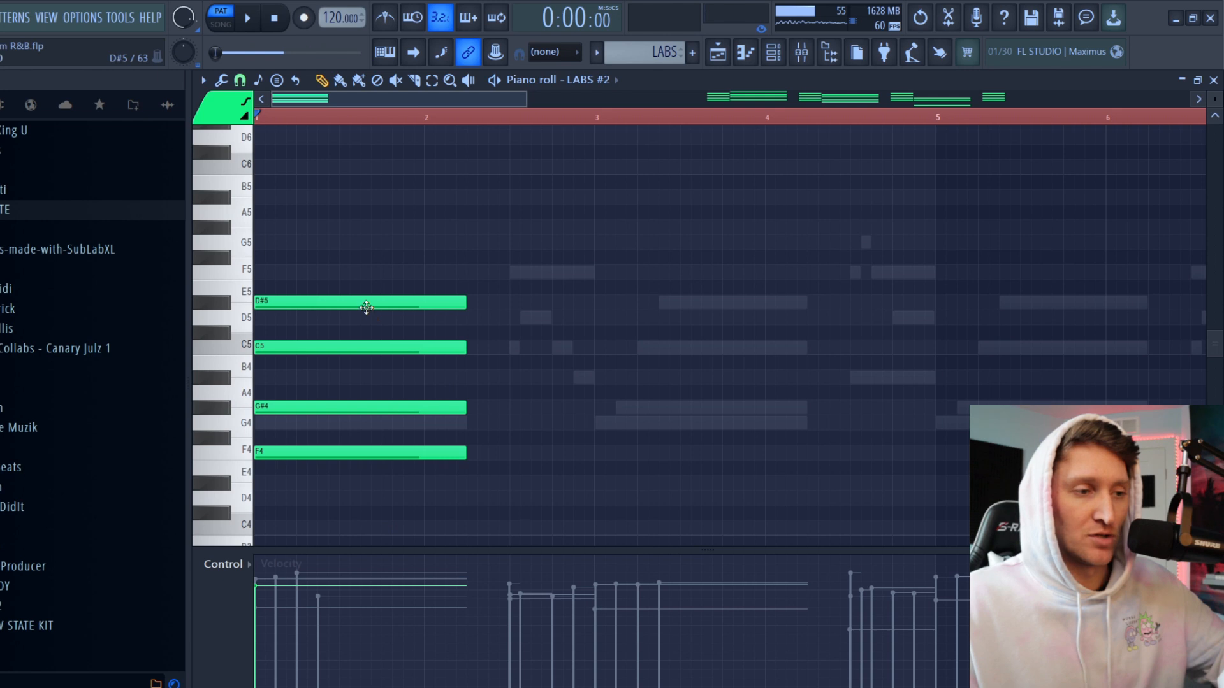
click(397, 300)
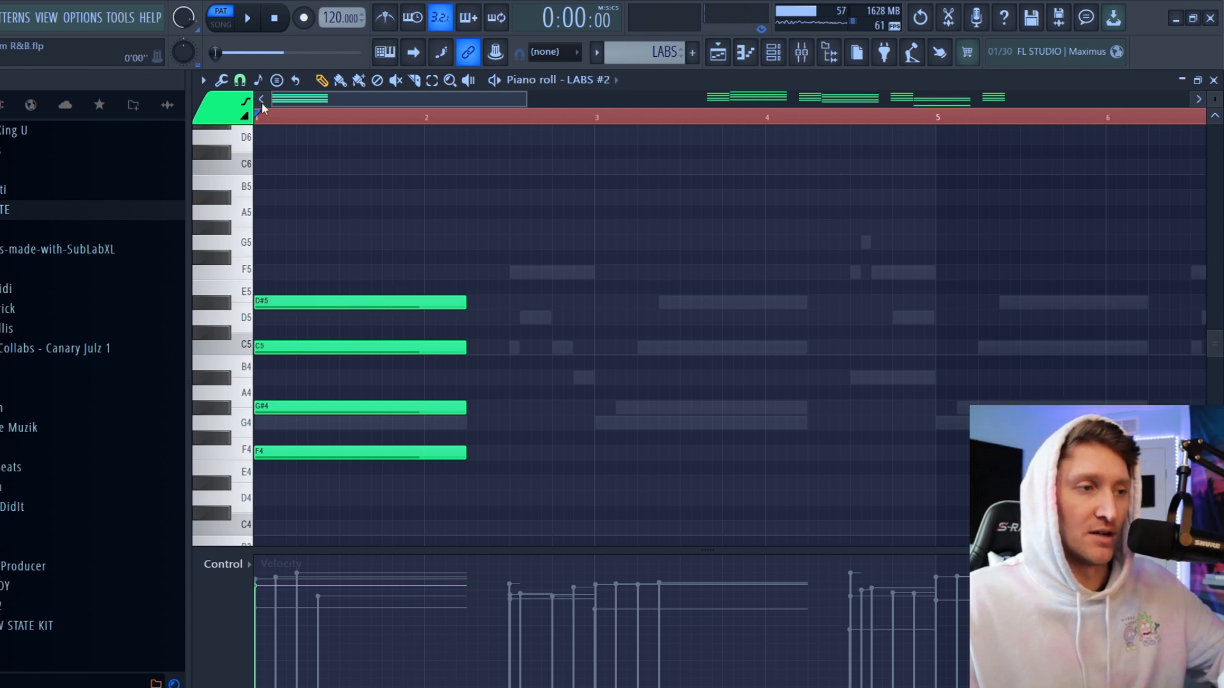
- Stamp a Minor 7th chord rooted on F4 directly after the bar 1 chord for comparison, and undo it
click(276, 81)
click(270, 81)
click(278, 83)
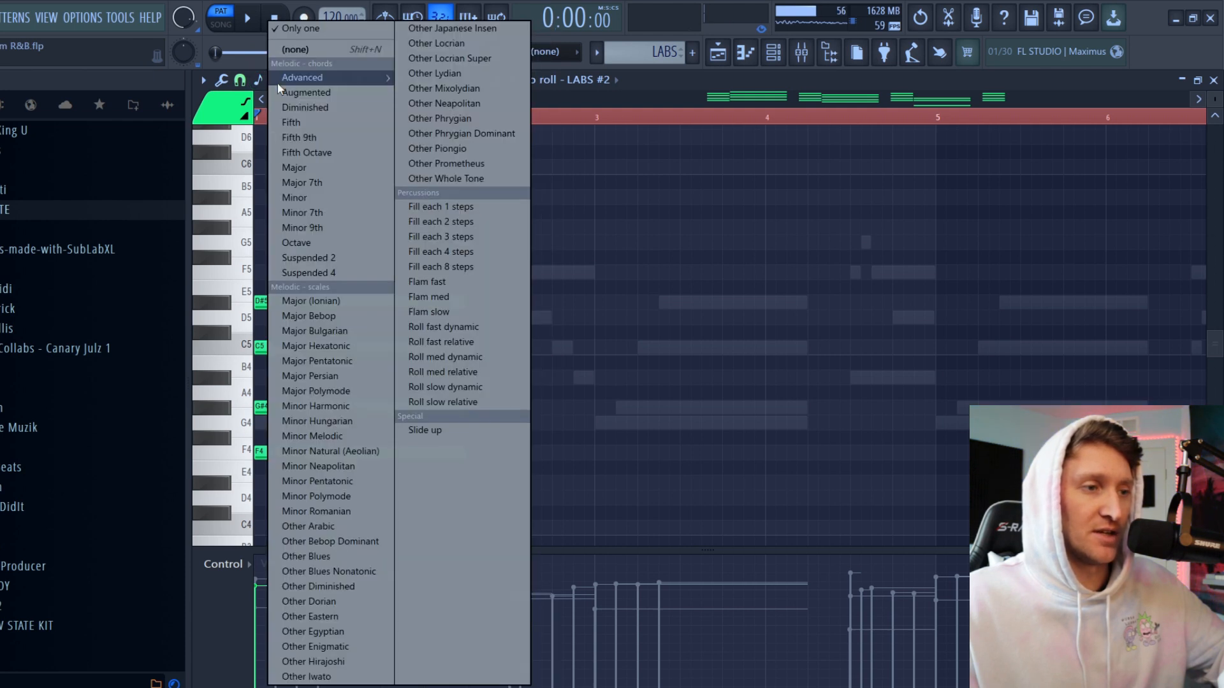
click(369, 216)
drag(606, 454, 477, 450)
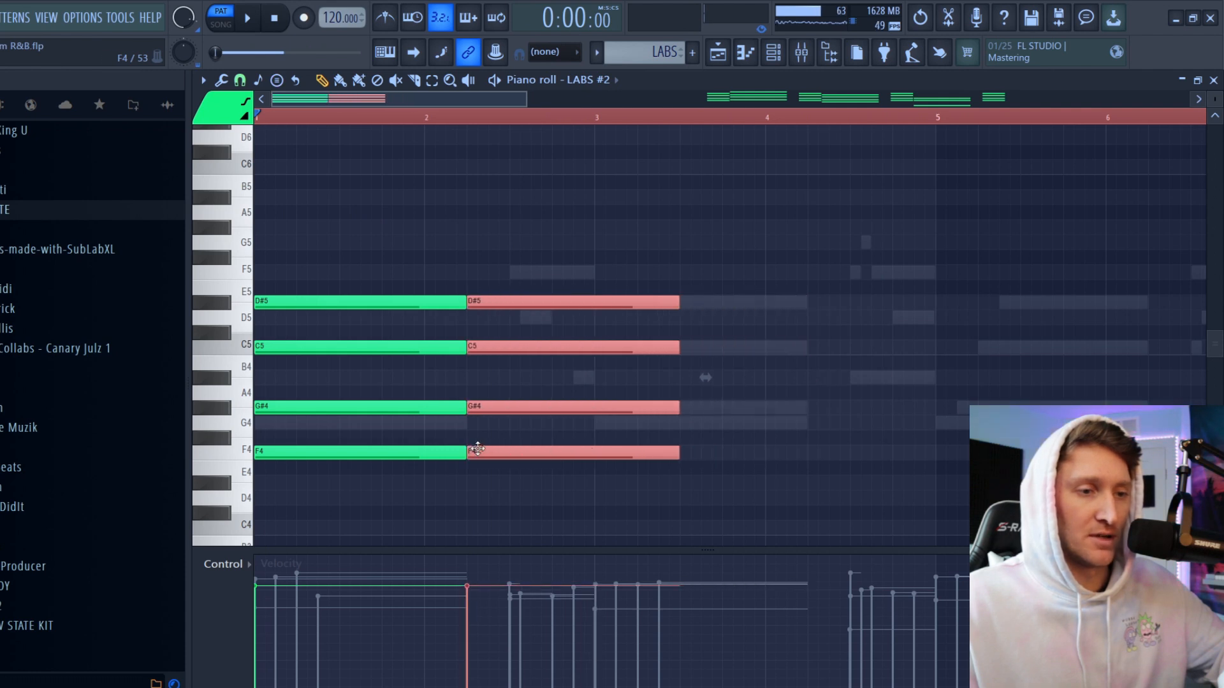
key(ctrl+z)
- Move the short G4, A#4, D5 and F5 chord from bar 10 to the second half of bar 2
scroll(542, 255, down, 1)
scroll(563, 121, down, 6)
mouse_move(764, 205)
mouse_down()
mouse_move(768, 417)
mouse_move(781, 433)
mouse_up()
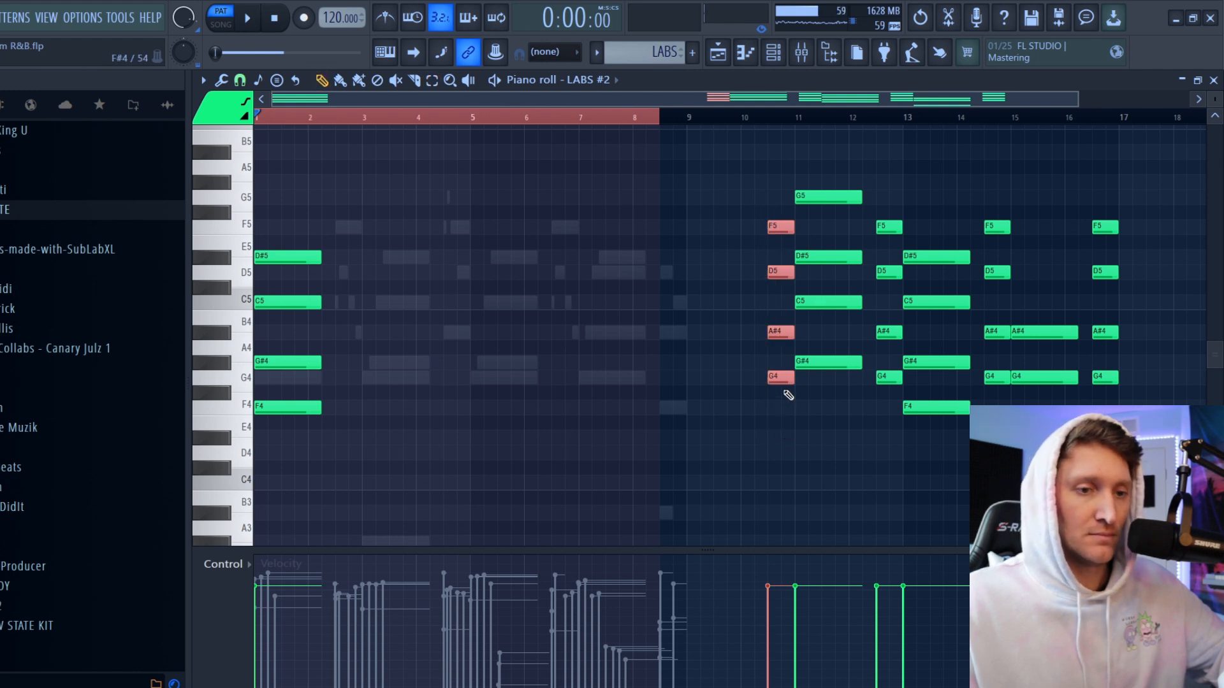
drag(785, 380, 353, 375)
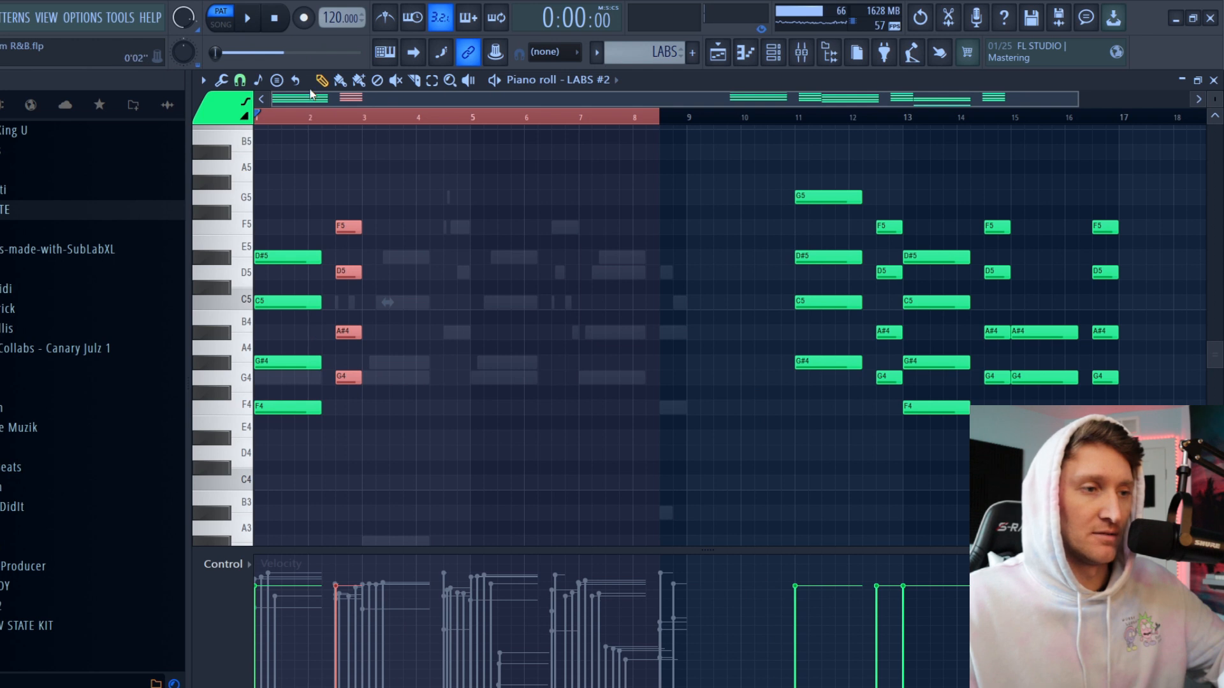
key(ctrl+d)
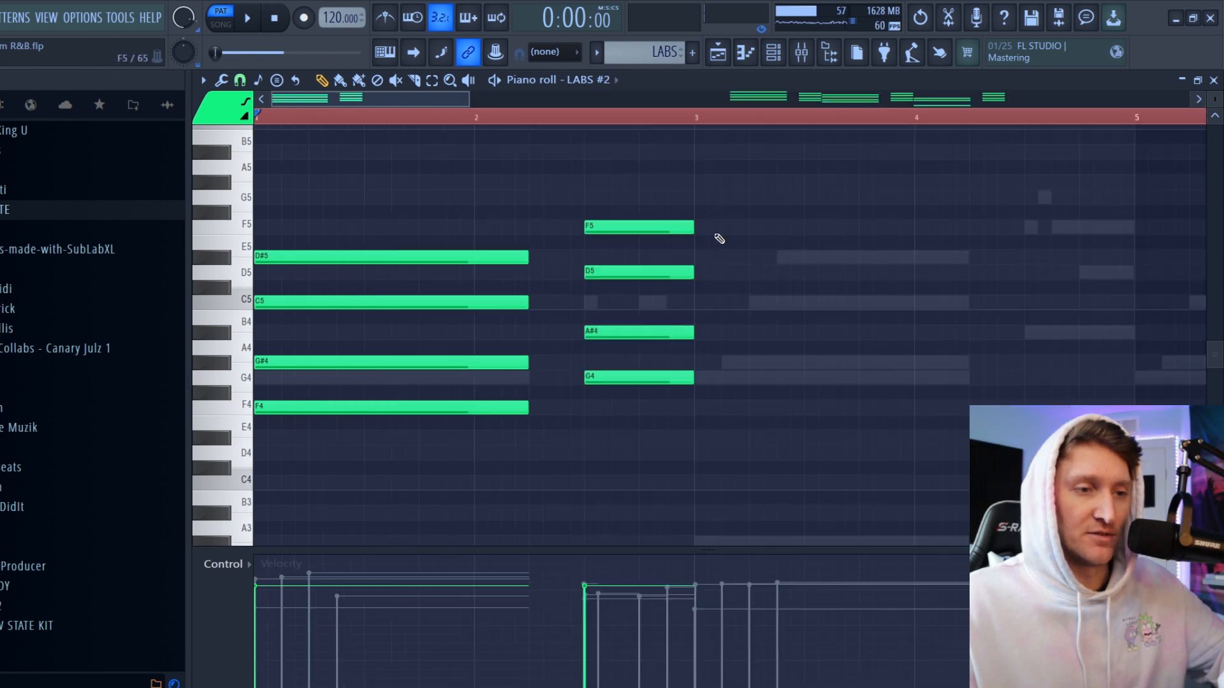
- Shift the bar 2 chord to bar 3, and pull its F5, D5 and A#4 back to staggered starts matching the ghost notes
scroll(657, 333, down, 5)
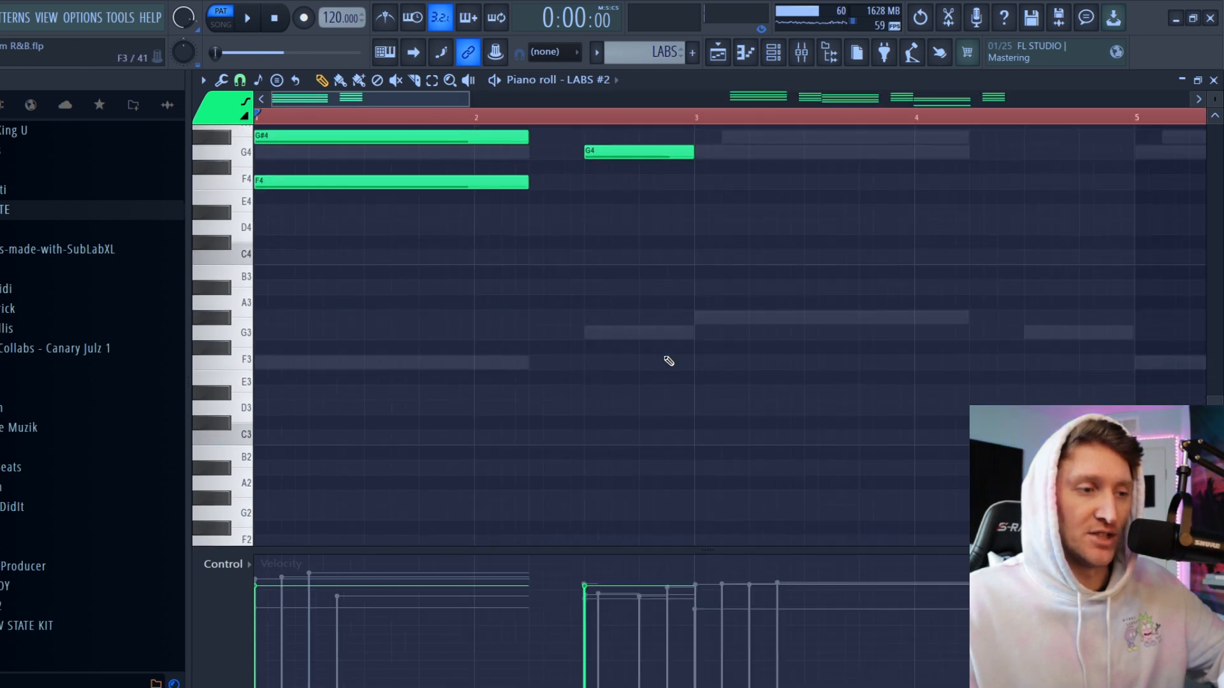
scroll(668, 360, up, 3)
ctrl+click(668, 287)
key(ctrl+d)
scroll(803, 433, up, 3)
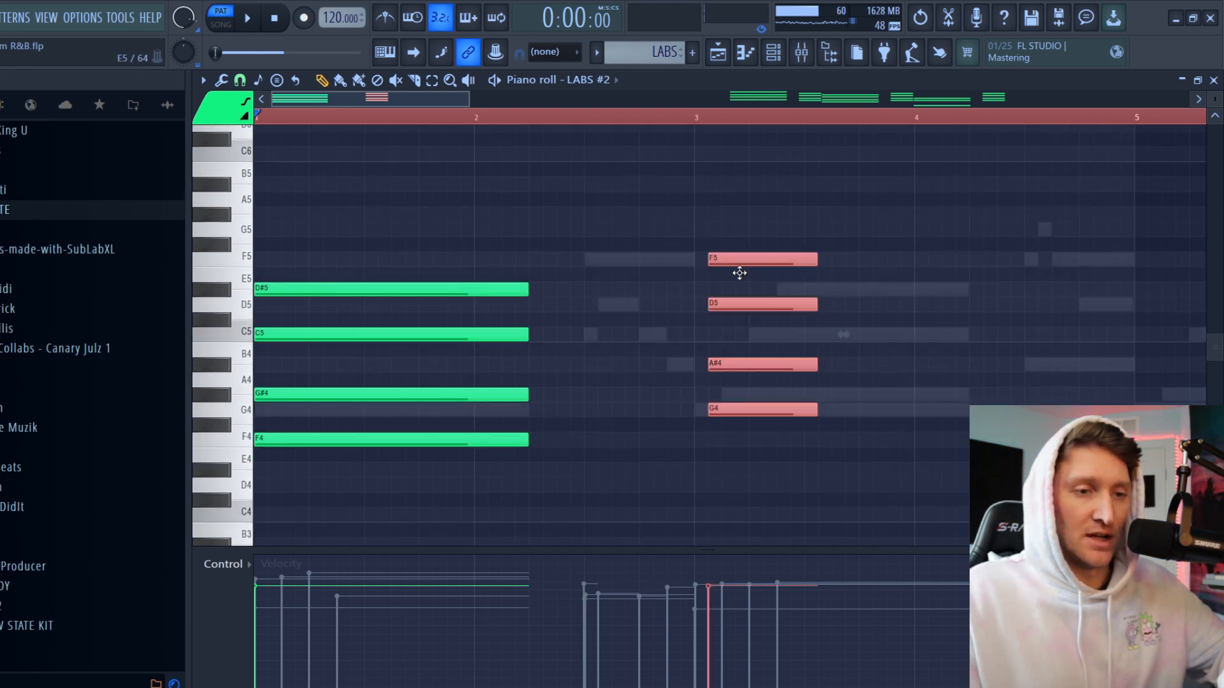
click(687, 271)
drag(711, 260, 588, 259)
drag(715, 300, 605, 302)
drag(764, 366, 718, 358)
- Add two short C5 notes in the second half of bar 2, matching the ghost notes
drag(577, 336, 591, 342)
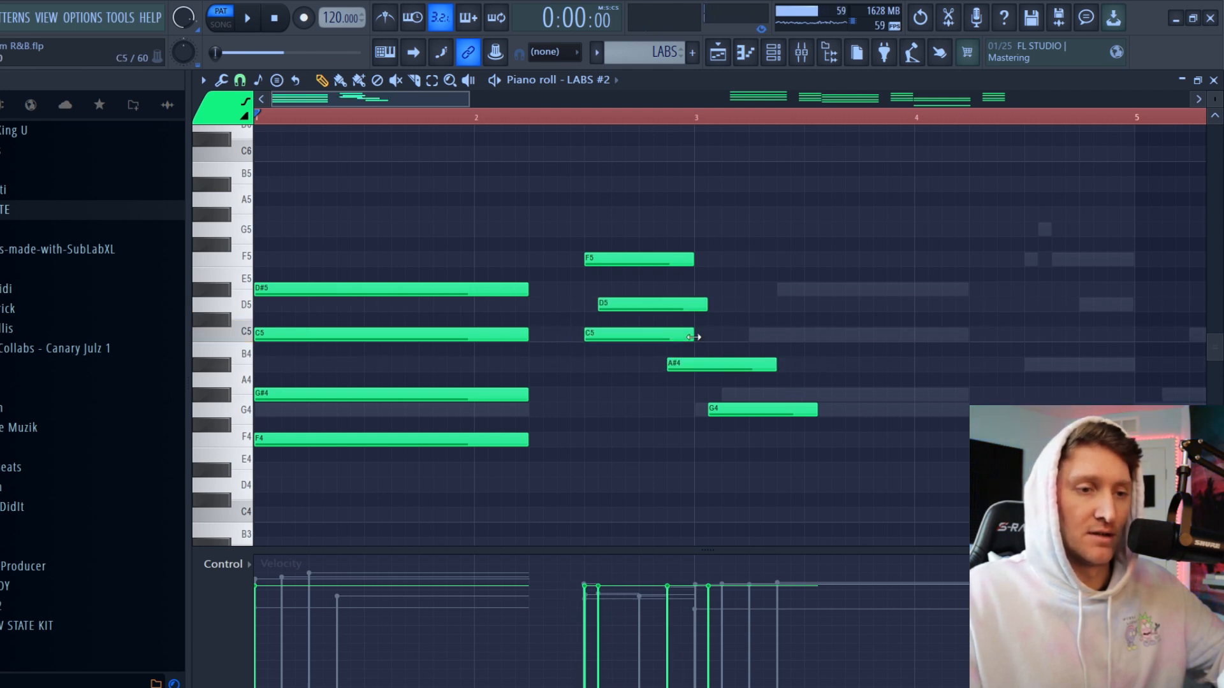
drag(693, 336, 589, 348)
click(645, 334)
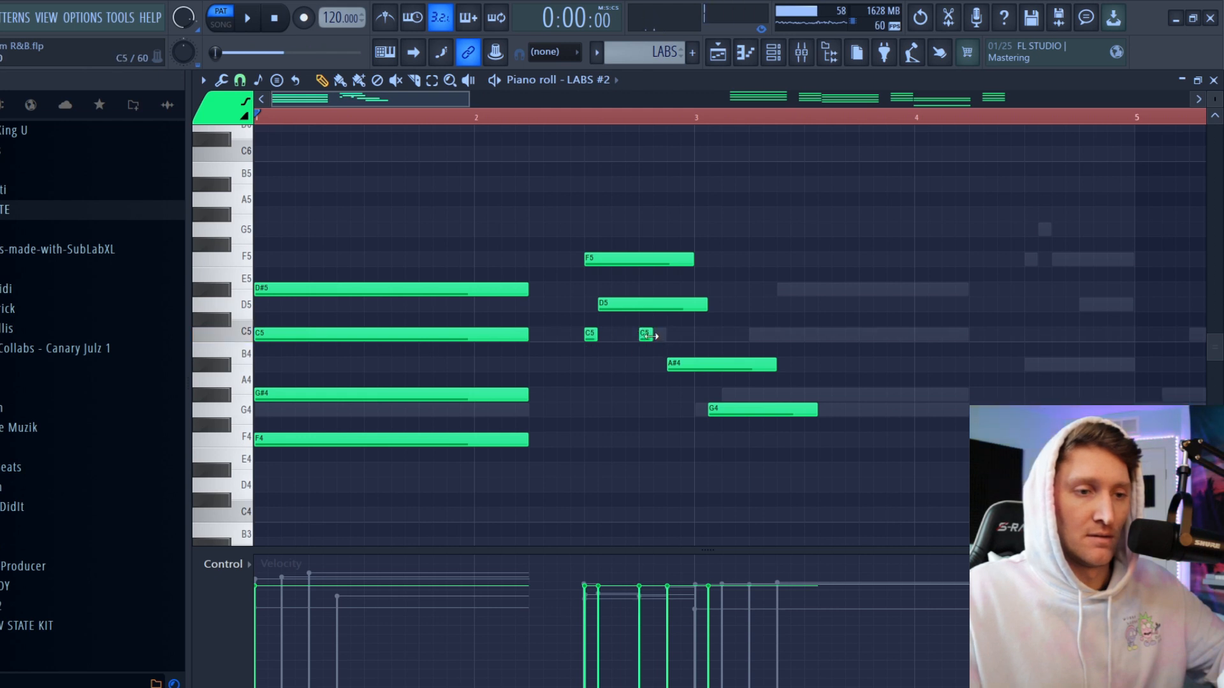
- Slice the D5 and A#4 notes at the start of bar 3, and delete their overhanging tails and the G4
drag(721, 403, 707, 404)
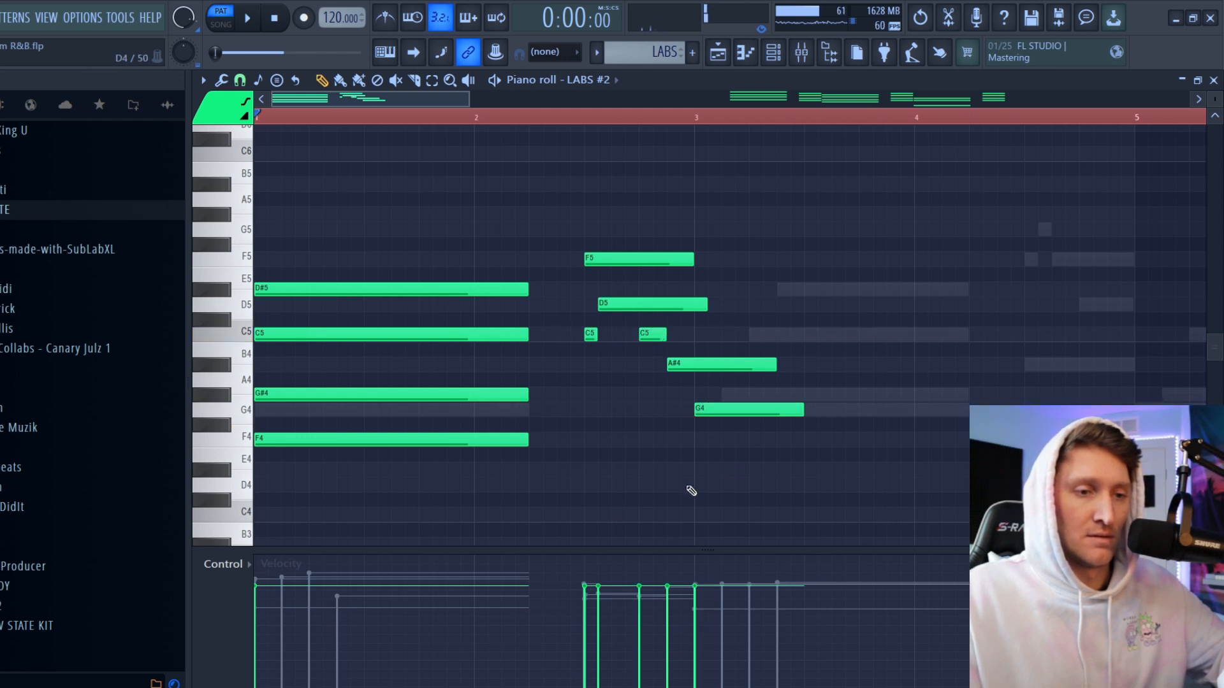
mouse_move(694, 232)
mouse_down()
mouse_move(689, 459)
mouse_move(714, 471)
mouse_up()
right_click(701, 303)
right_click(705, 363)
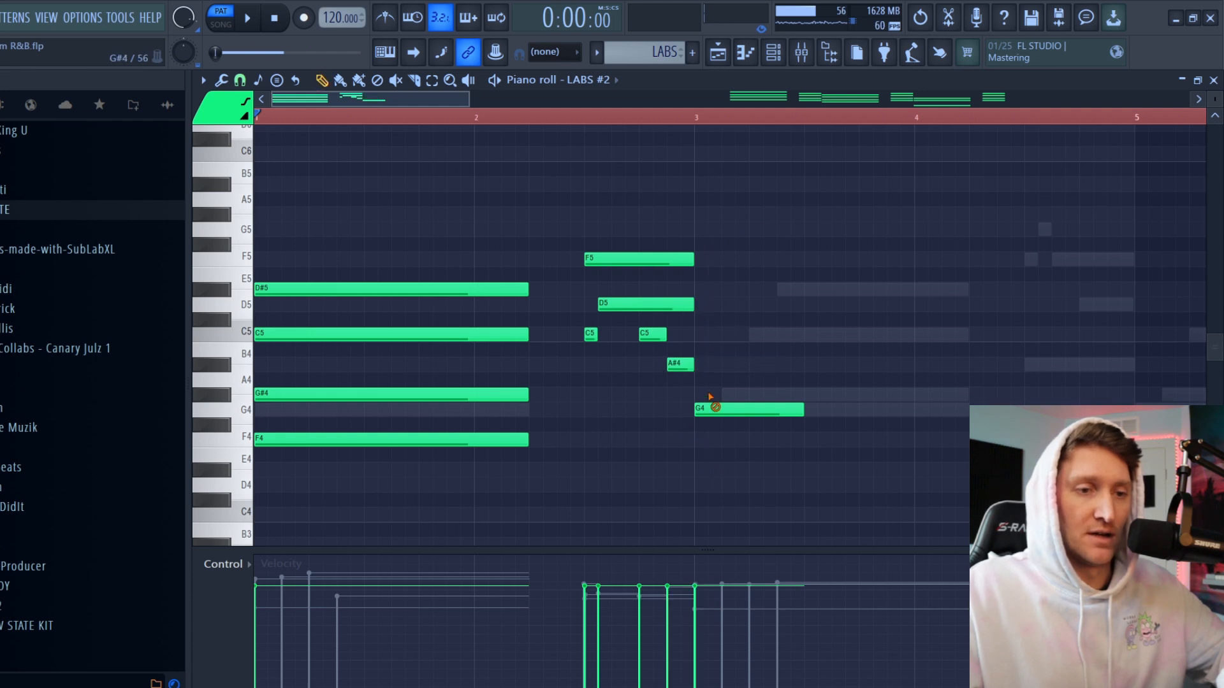
right_click(705, 408)
- Clear the notes in bars 1 and 2, and move the G#4, C5, D#5 and G5 chord from bar 11 to bar 3
scroll(714, 446, down, 4)
drag(639, 414, 590, 410)
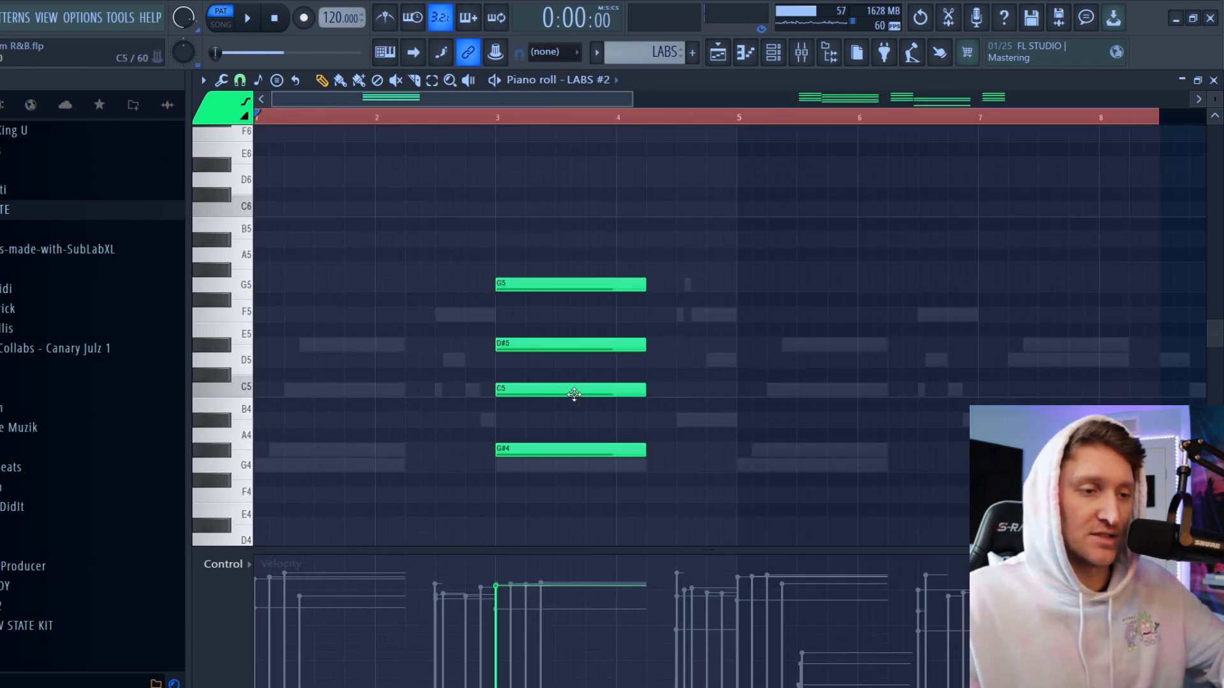
mouse_move(574, 393)
mouse_down()
mouse_move(395, 390)
mouse_move(577, 398)
mouse_up()
mouse_move(584, 349)
mouse_down()
mouse_move(355, 355)
mouse_move(584, 359)
mouse_up()
mouse_move(573, 284)
mouse_down()
mouse_move(529, 284)
mouse_move(543, 297)
mouse_move(579, 273)
mouse_move(587, 281)
mouse_up()
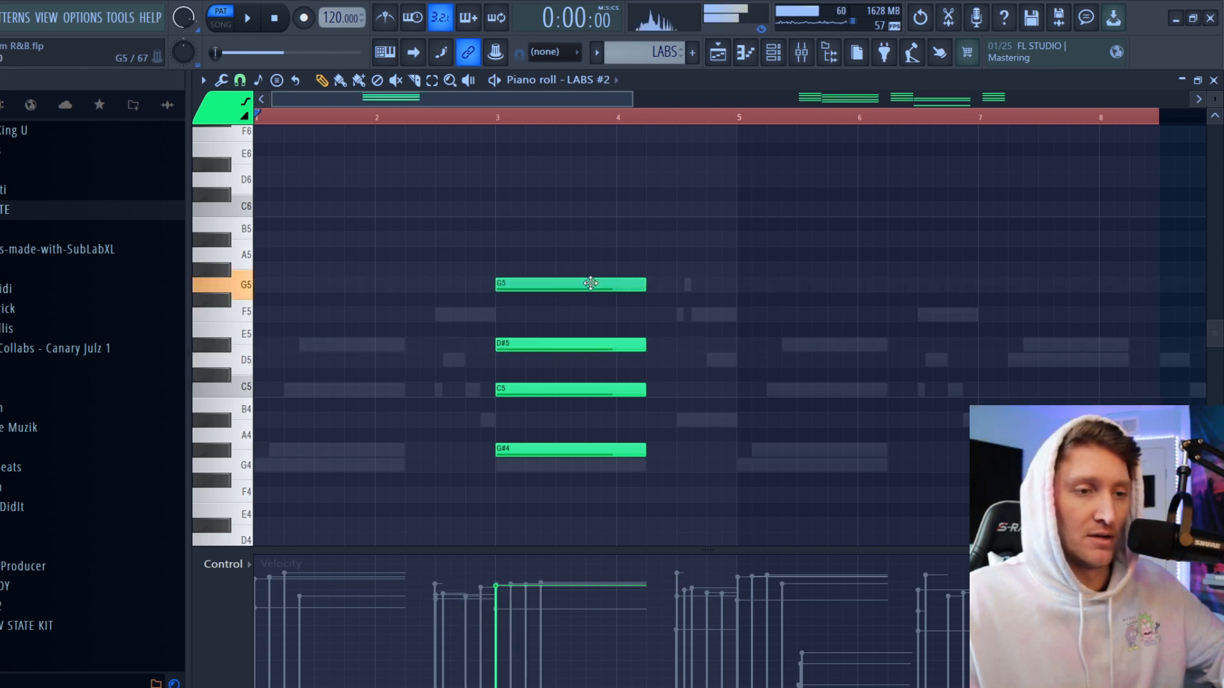
- Try lowering the bar 3 chord's G#4 root by one octave, and undo the change
scroll(576, 348, down, 3)
drag(576, 347, 585, 403)
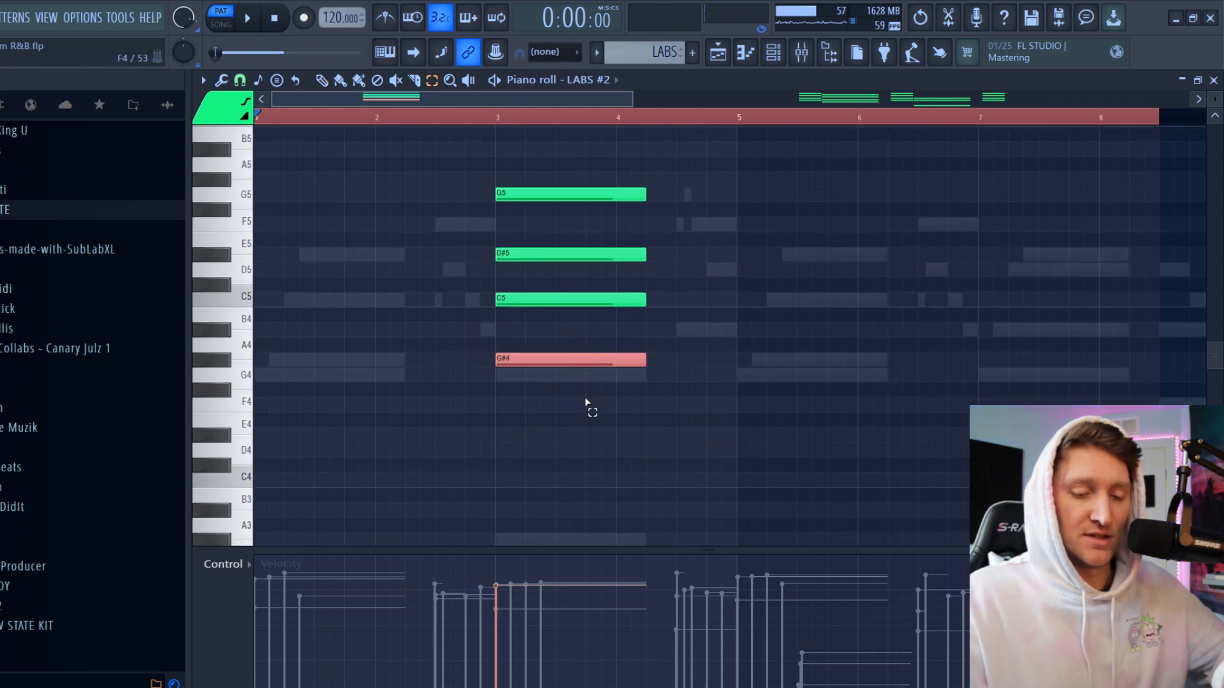
key(ctrl+Down)
key(ctrl+z)
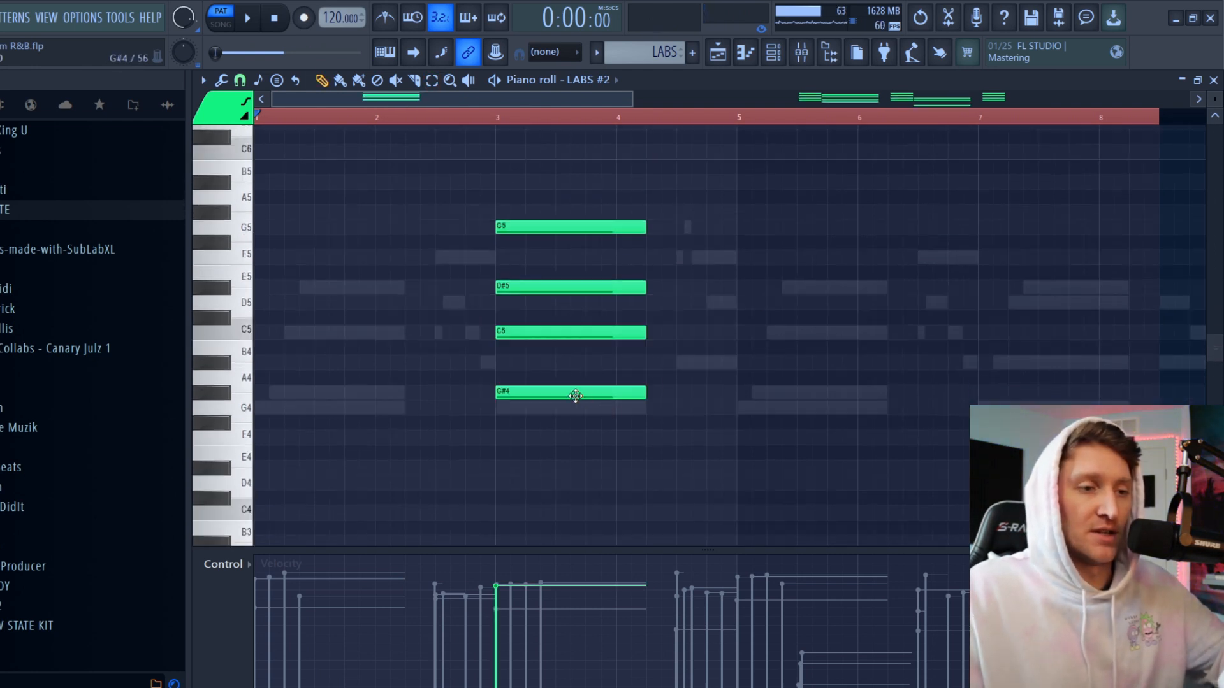
click(580, 332)
click(615, 284)
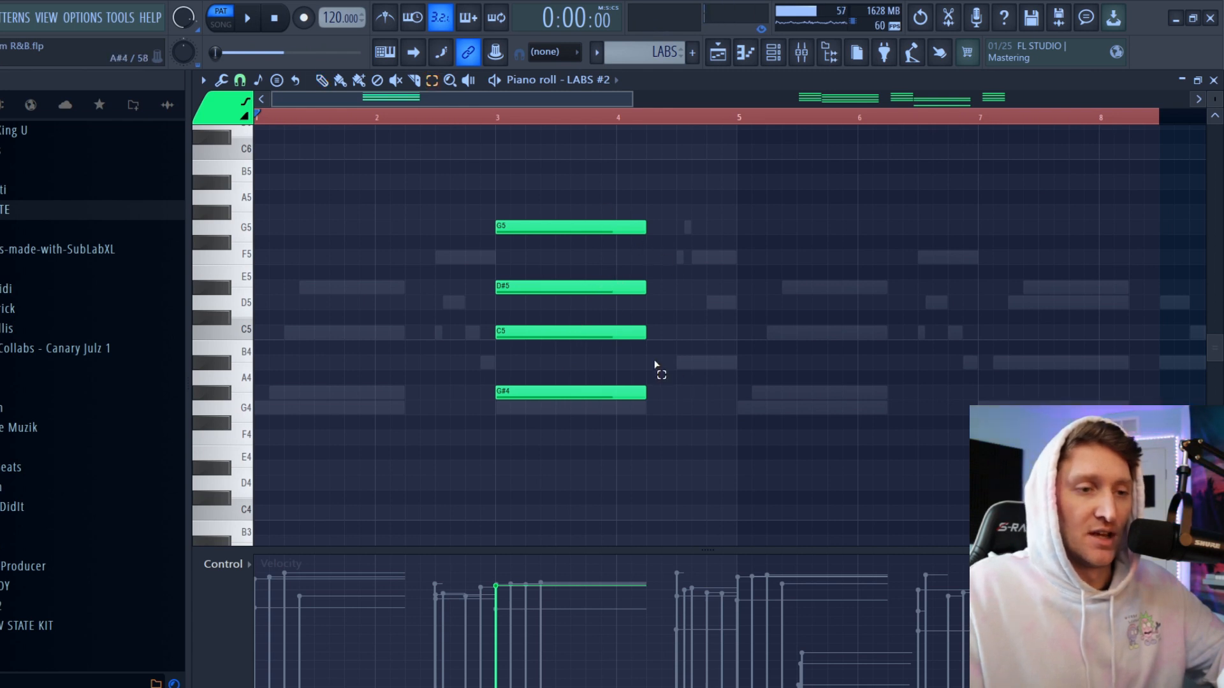
drag(630, 343, 573, 376)
mouse_move(626, 296)
mouse_down()
mouse_move(596, 334)
mouse_move(588, 323)
mouse_up()
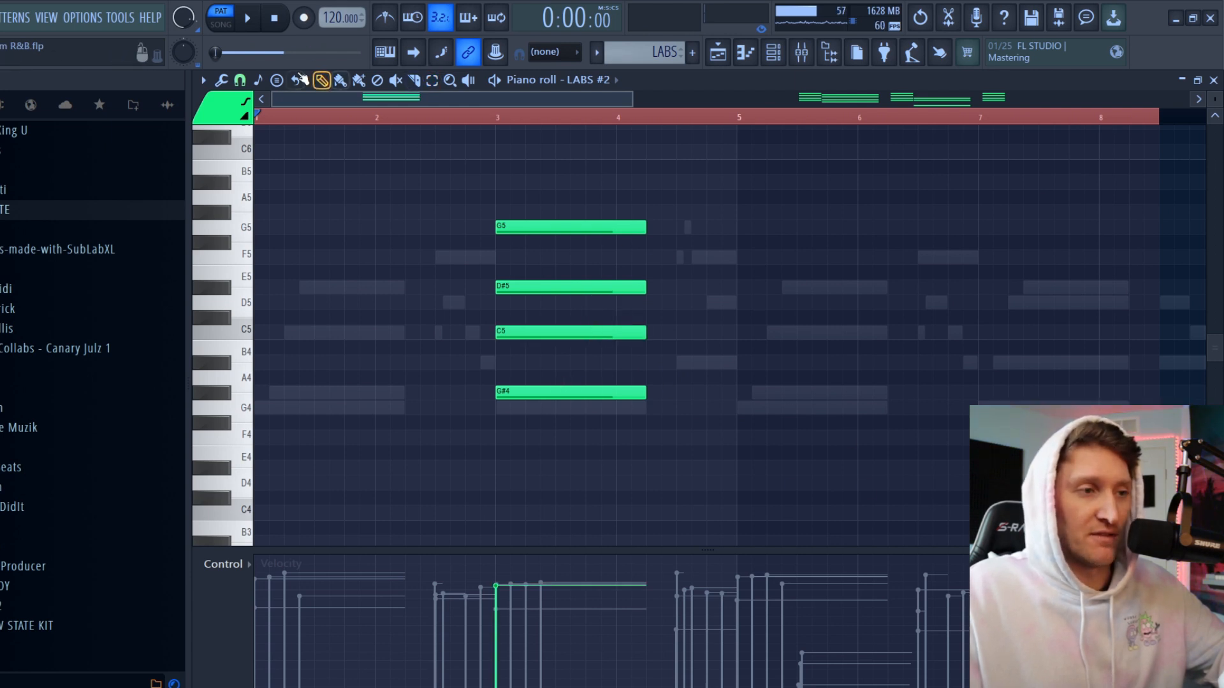
- Stamp a Major 7th chord rooted on G#4 beside the bar 3 chord for comparison, and delete both chords
click(270, 78)
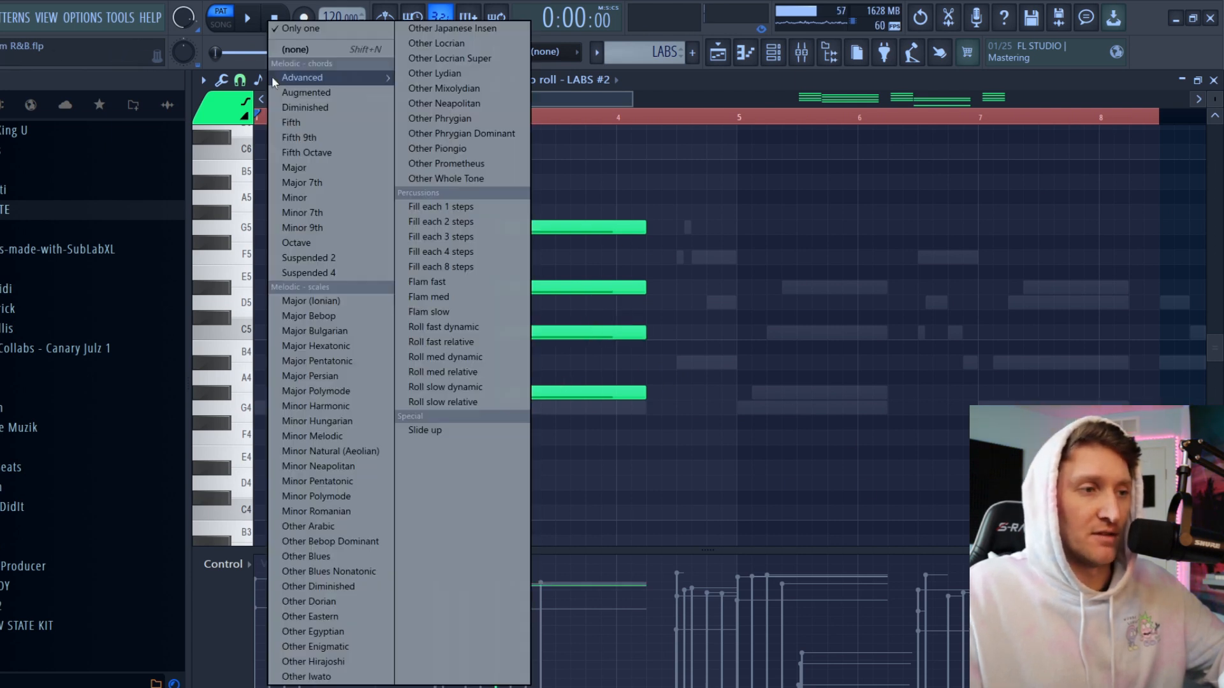
click(341, 198)
click(670, 390)
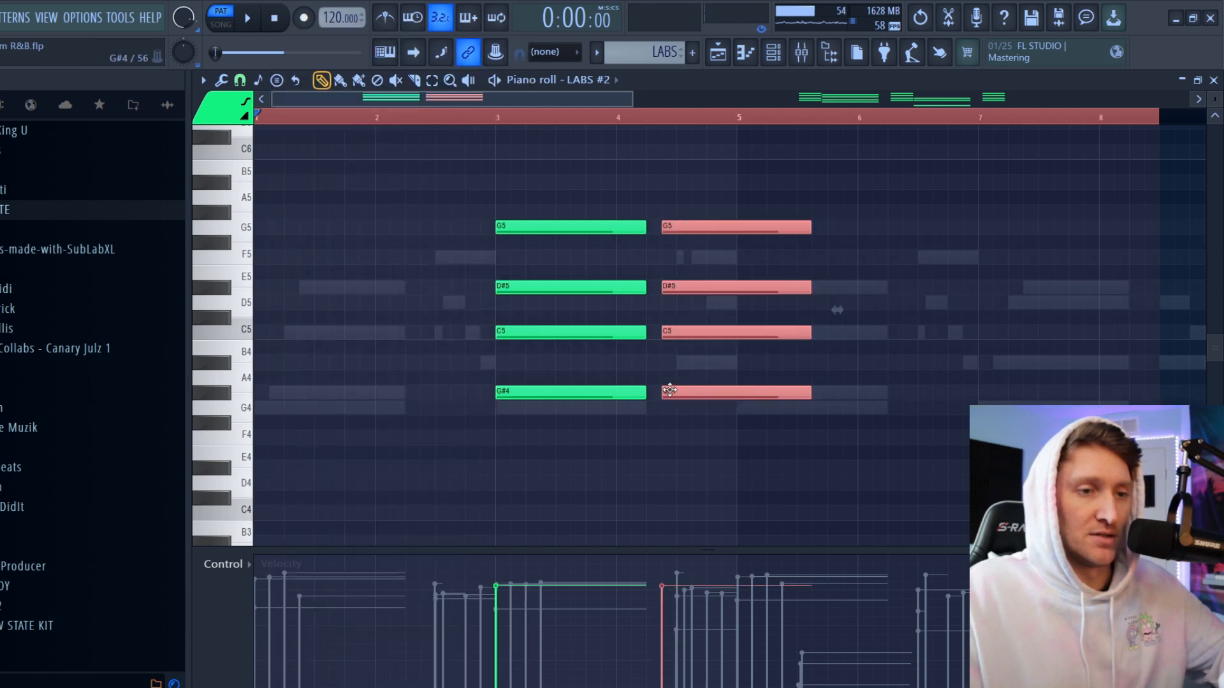
drag(669, 391, 659, 385)
right_click(708, 287)
right_click(637, 288)
- Move the short G4, A#4, D5 and F5 chord from bar 12 to the second half of bar 4
scroll(642, 307, down, 4)
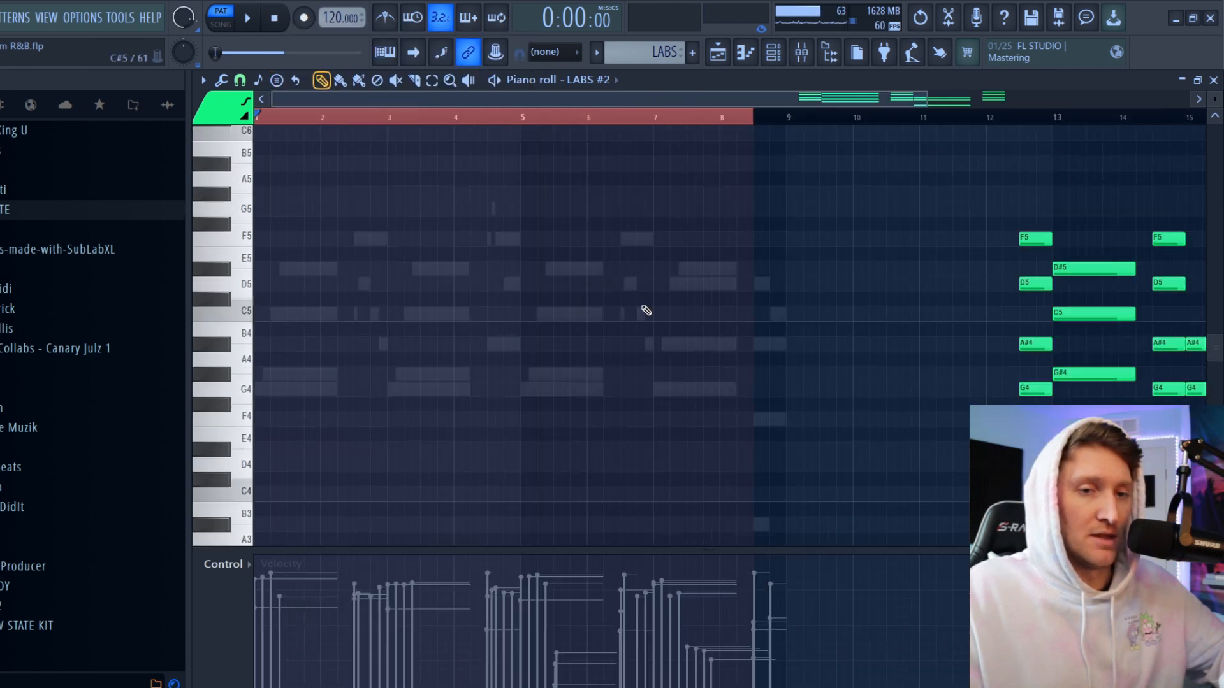
scroll(644, 309, up, 1)
drag(1011, 215, 1029, 412)
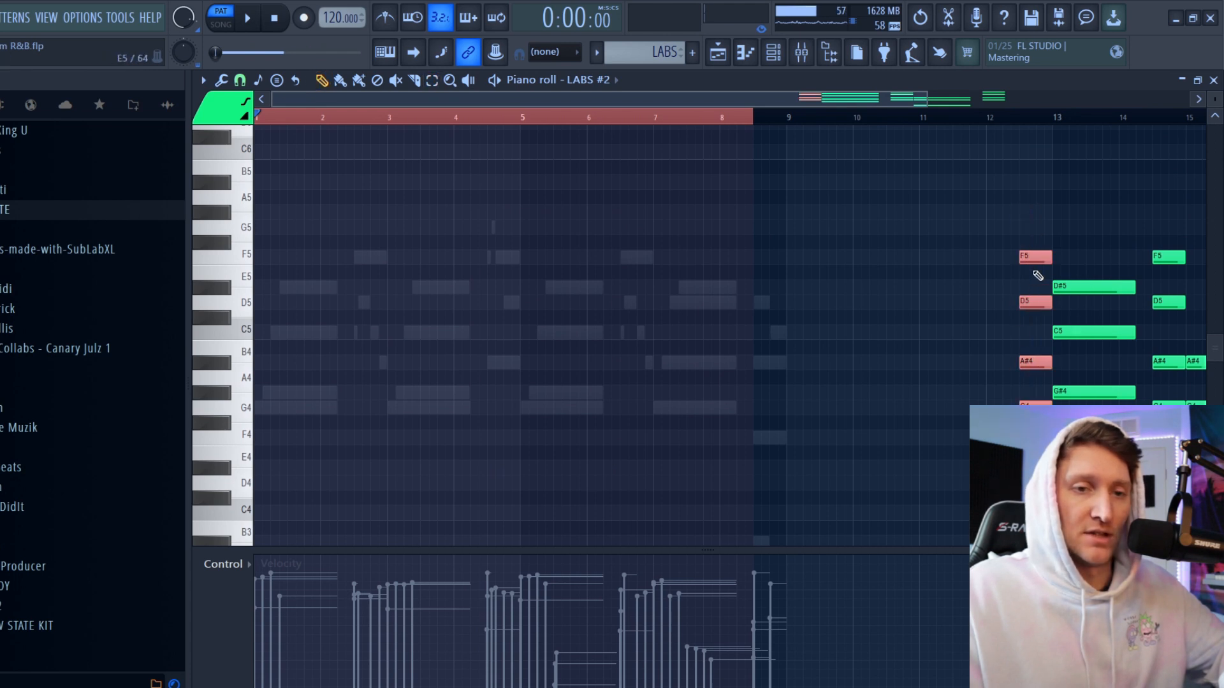
drag(1038, 262, 509, 266)
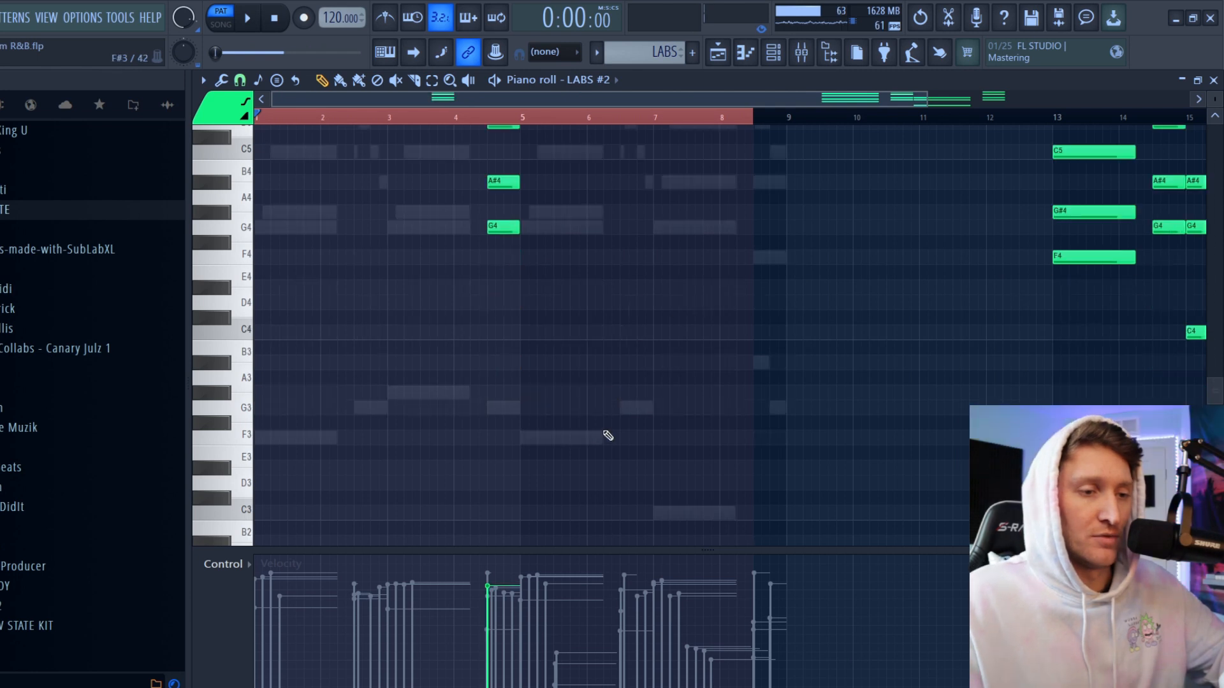
- Examine the spacing between the G4, A#4, D5 and F5 notes of the bar 4 chord
scroll(540, 430, down, 2)
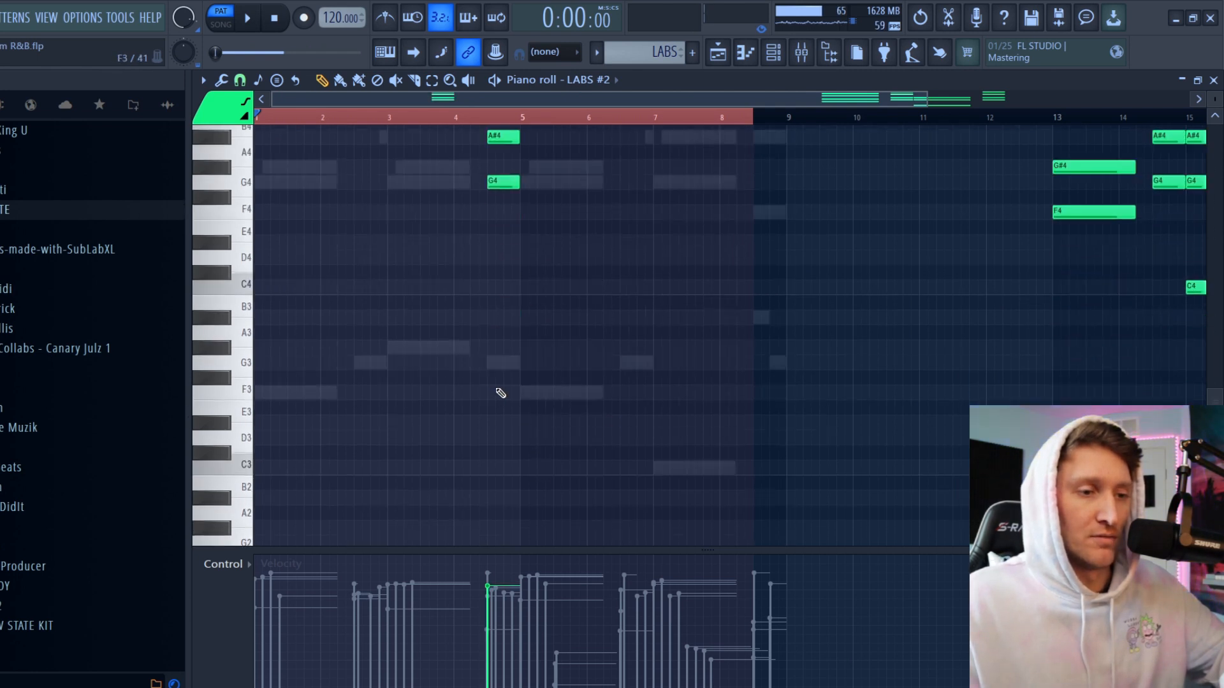
scroll(544, 392, up, 4)
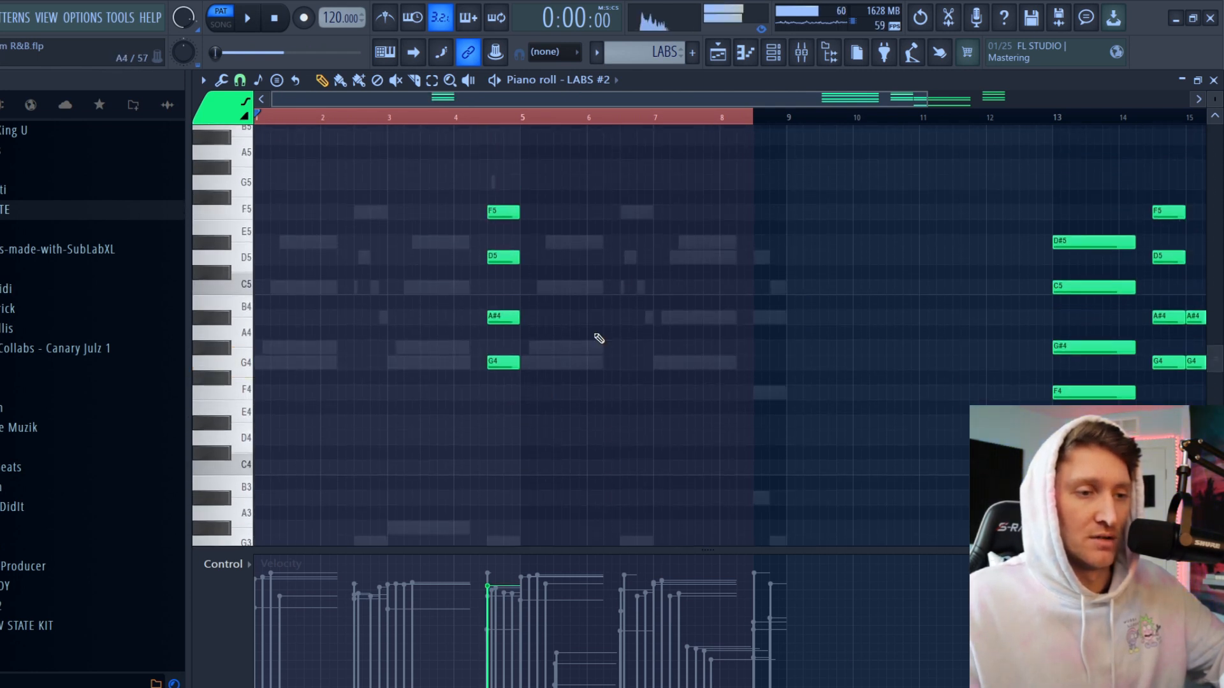
scroll(483, 117, up, 3)
mouse_move(550, 317)
mouse_down()
mouse_move(713, 317)
mouse_move(534, 318)
mouse_move(543, 324)
mouse_up()
drag(525, 258, 561, 263)
mouse_move(524, 211)
mouse_down()
mouse_move(631, 211)
mouse_move(541, 218)
mouse_up()
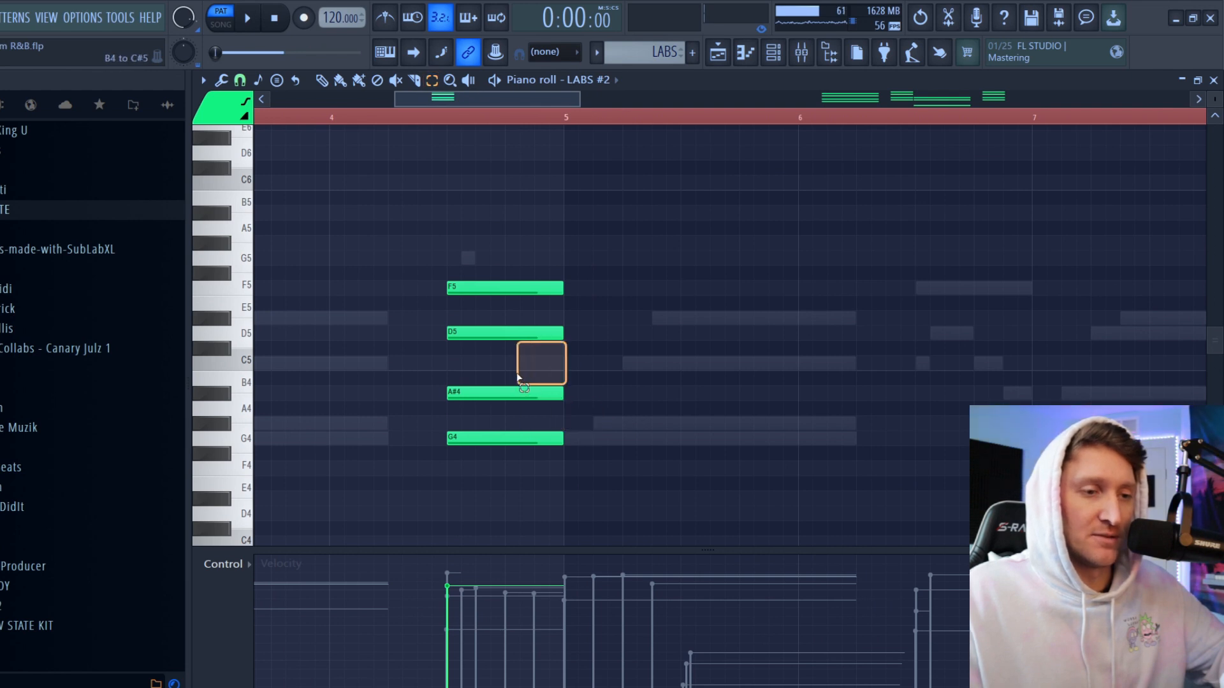
key(e)
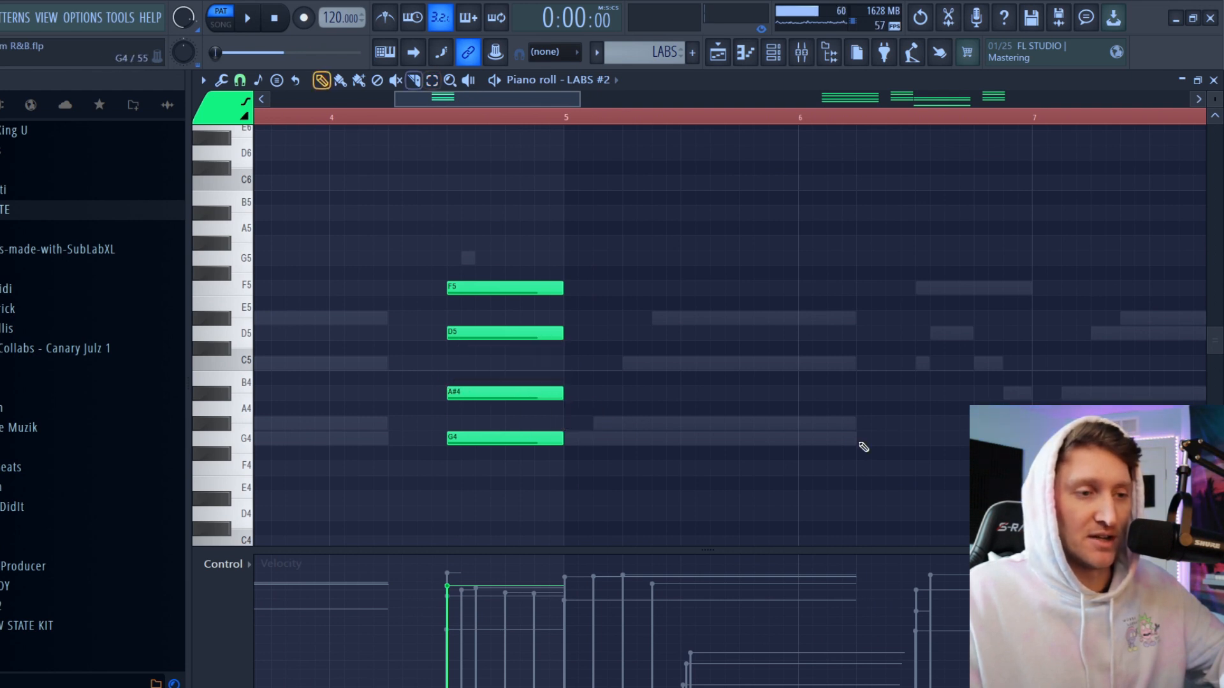
- Rework the top of the bar 4 chord into a quick F5, G5, F5 run and delay the start of its D5
right_click(505, 286)
drag(511, 288, 574, 291)
click(469, 259)
click(483, 288)
drag(515, 332, 565, 333)
- Lower the G4 root of the bar 4 chord by one octave
drag(531, 396, 536, 486)
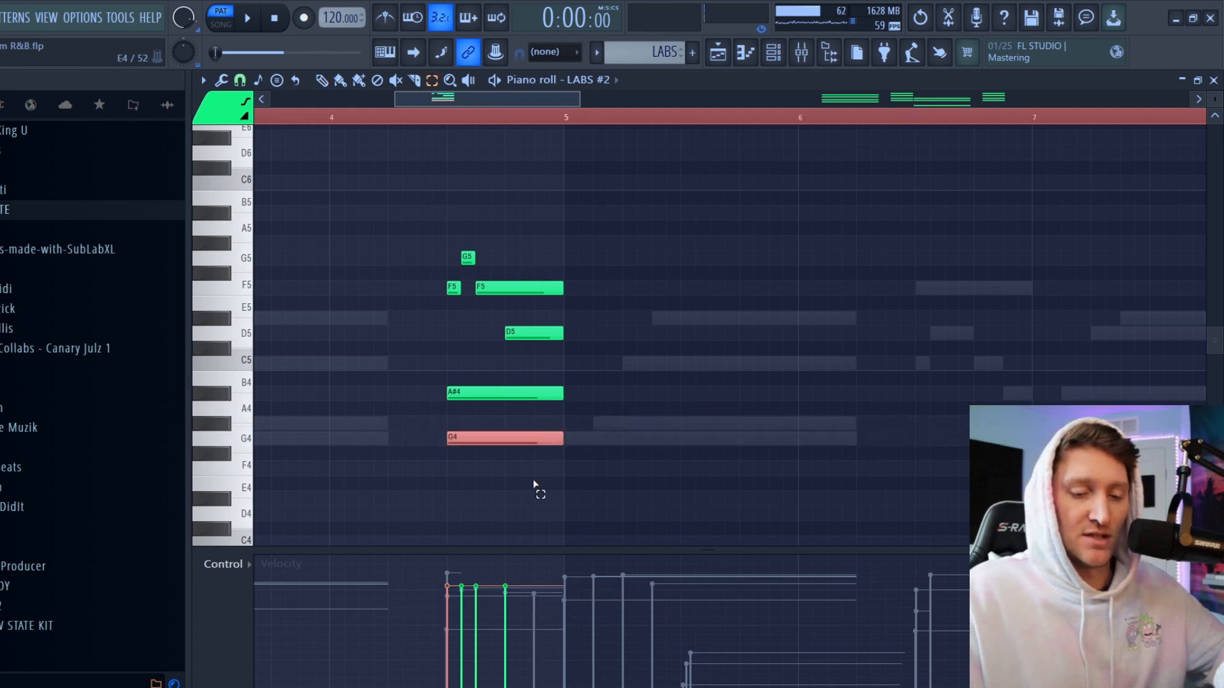
key(ctrl+Down)
ctrl+click(677, 377)
- Examine the reworked bar 4 chord against the ghost notes and the remaining chords in bars 13 to 16
scroll(688, 414, down, 5)
scroll(708, 529, up, 7)
scroll(710, 472, down, 4)
scroll(704, 383, up, 2)
scroll(694, 338, down, 1)
ctrl+scroll(657, 332, down, 3)
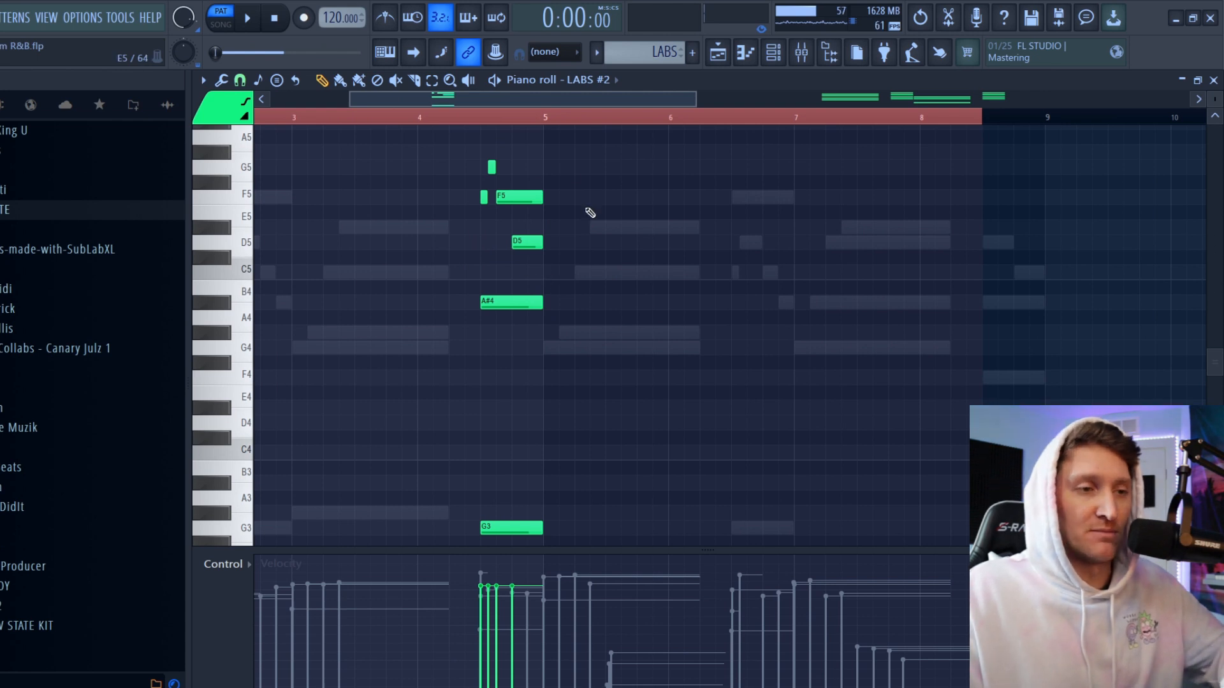
ctrl+scroll(350, 128, down, 4)
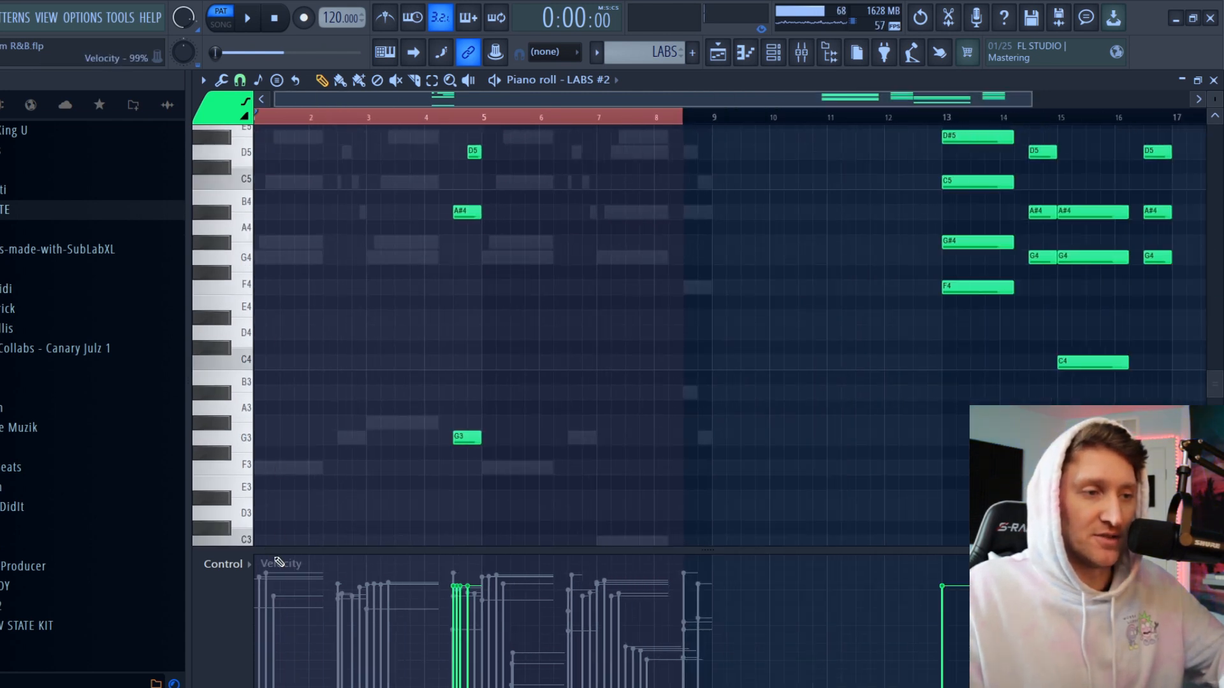
ctrl+scroll(1019, 130, down, 1)
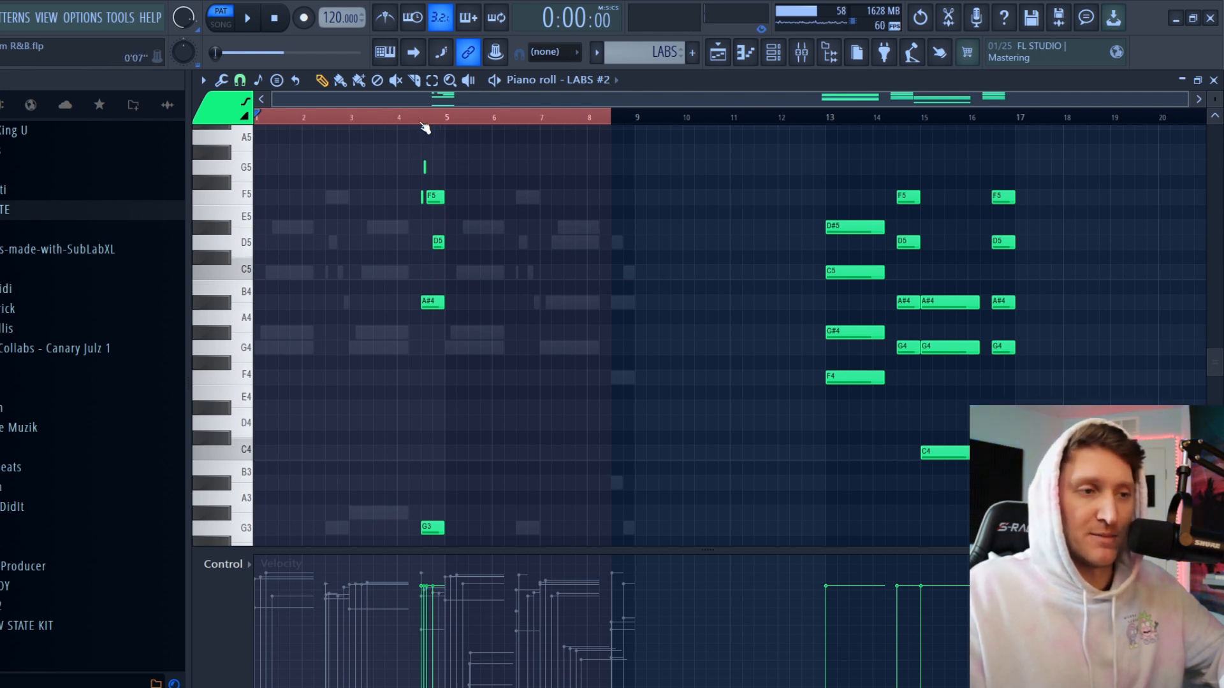
ctrl+scroll(564, 241, up, 5)
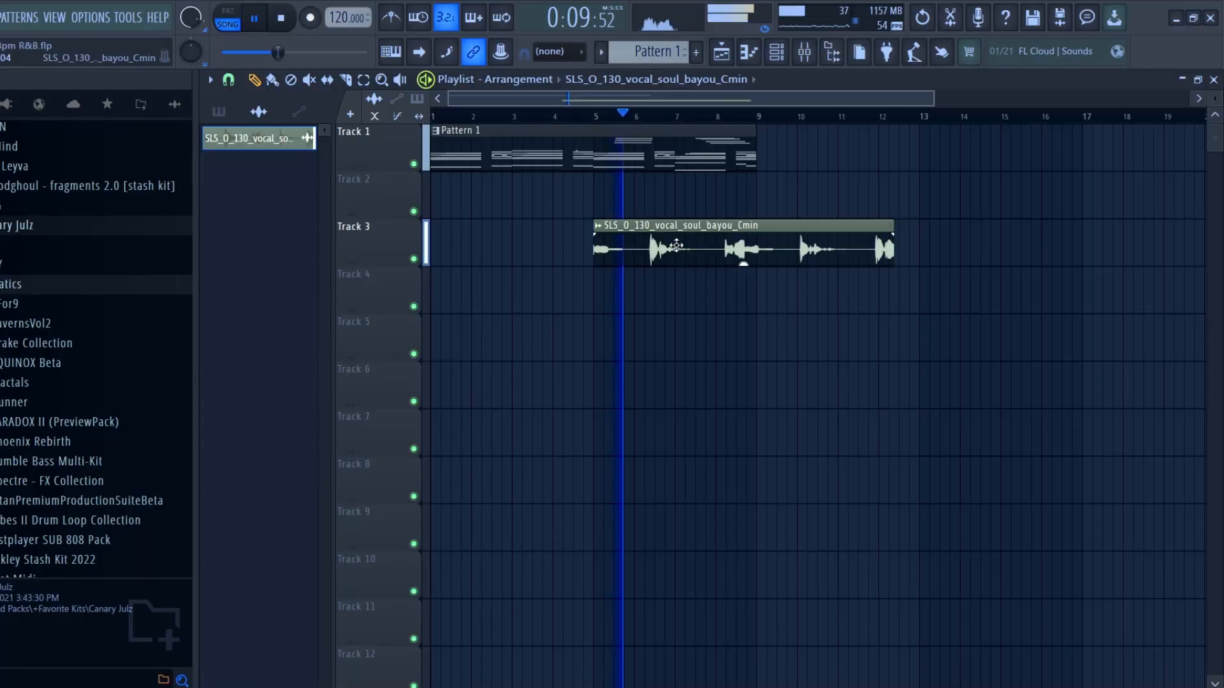
- Move the SLS_O_130 vocal clip to the start of Track 2 and fit it to the project tempo from 130 BPM
drag(675, 245, 513, 197)
right_click(432, 186)
click(591, 280)
click(591, 519)
text(130)
key(Return)
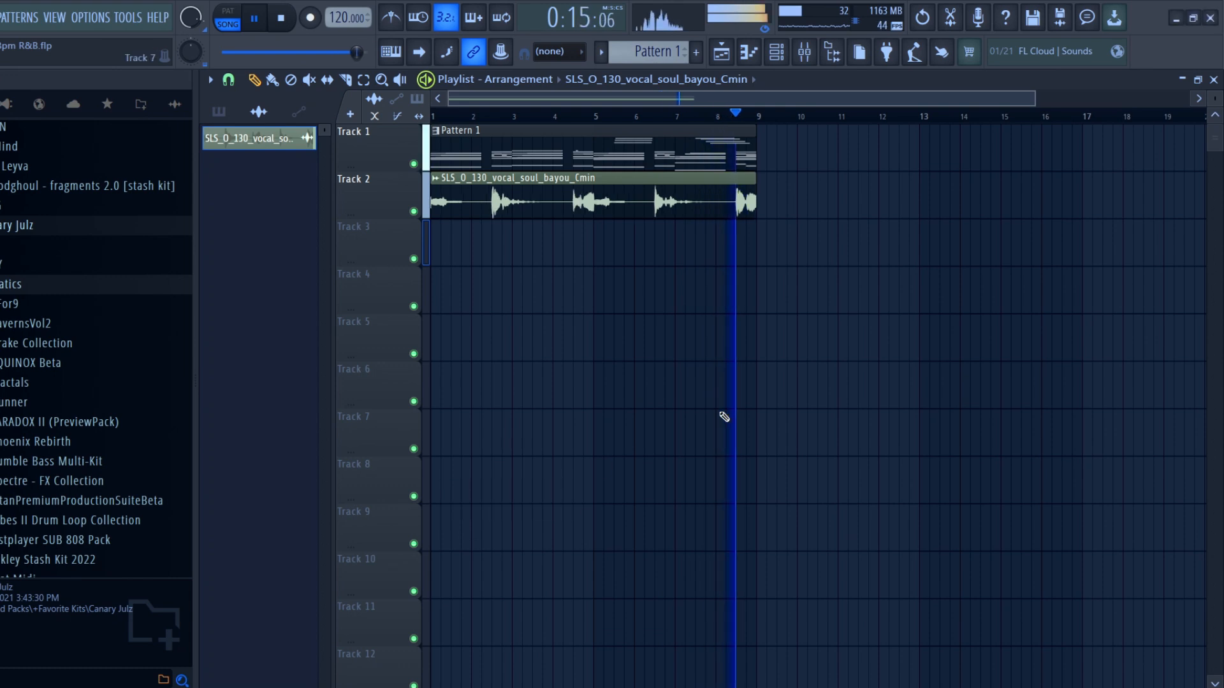
- On the vocal's mixer track 3, load the Parametric EQ 2 preset 20Hz + 18kHz cut and raise its high-pass cutoff
double_click(684, 187)
drag(643, 254, 643, 275)
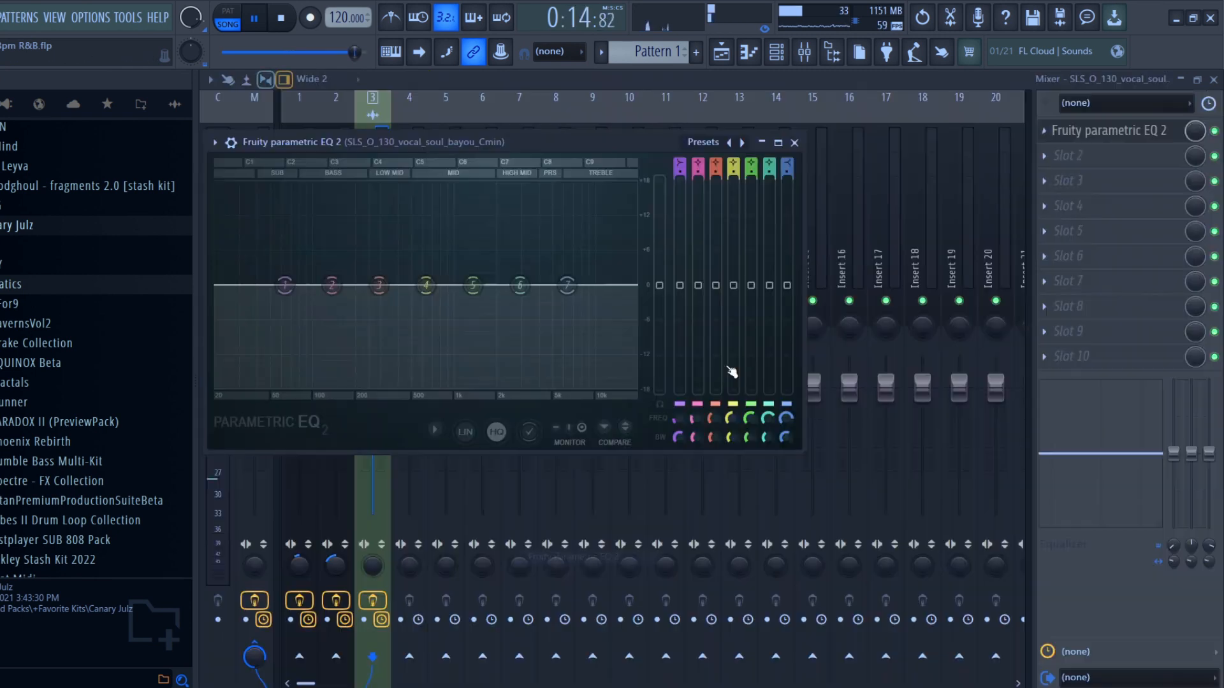
click(746, 145)
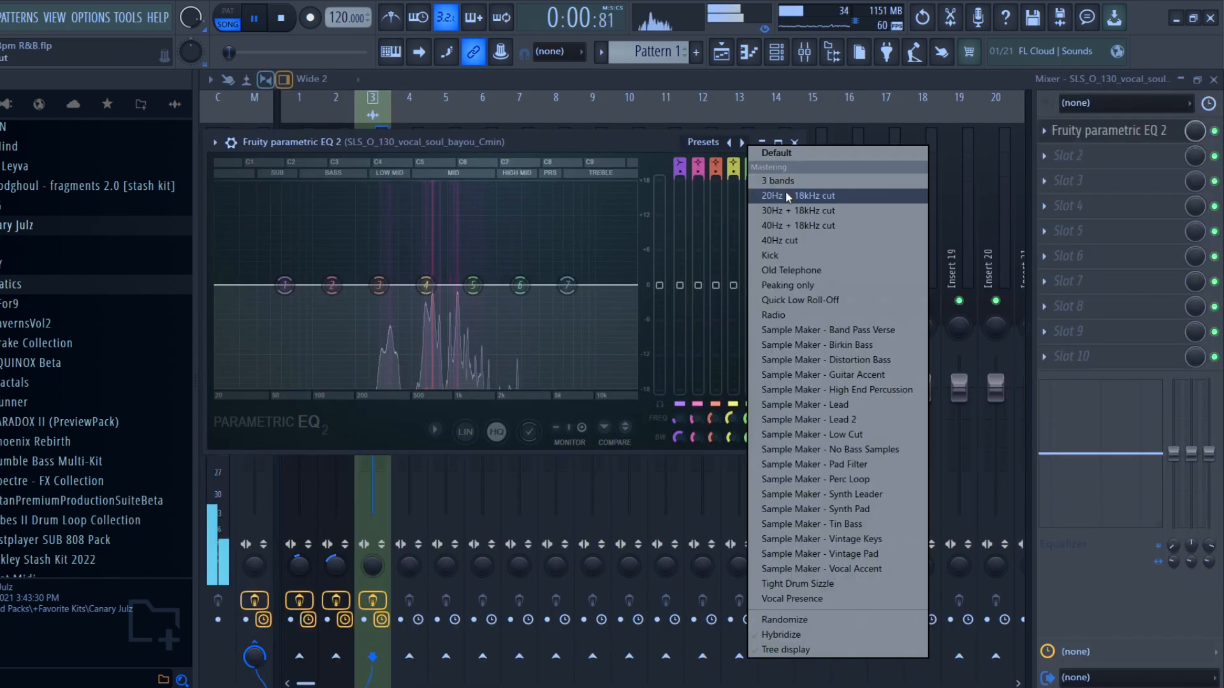
click(797, 195)
drag(217, 285, 383, 285)
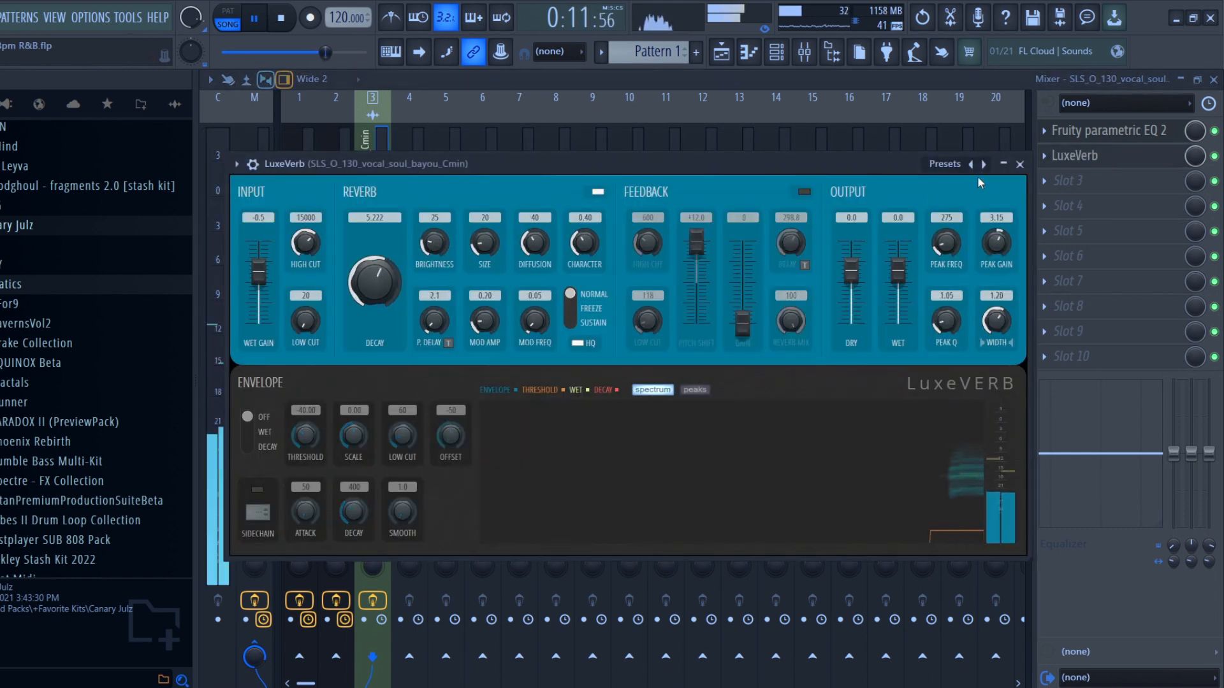
- Load the Sample Maker - Leader preset in the vocal's LuxeVerb and close the reverb window
right_click(983, 165)
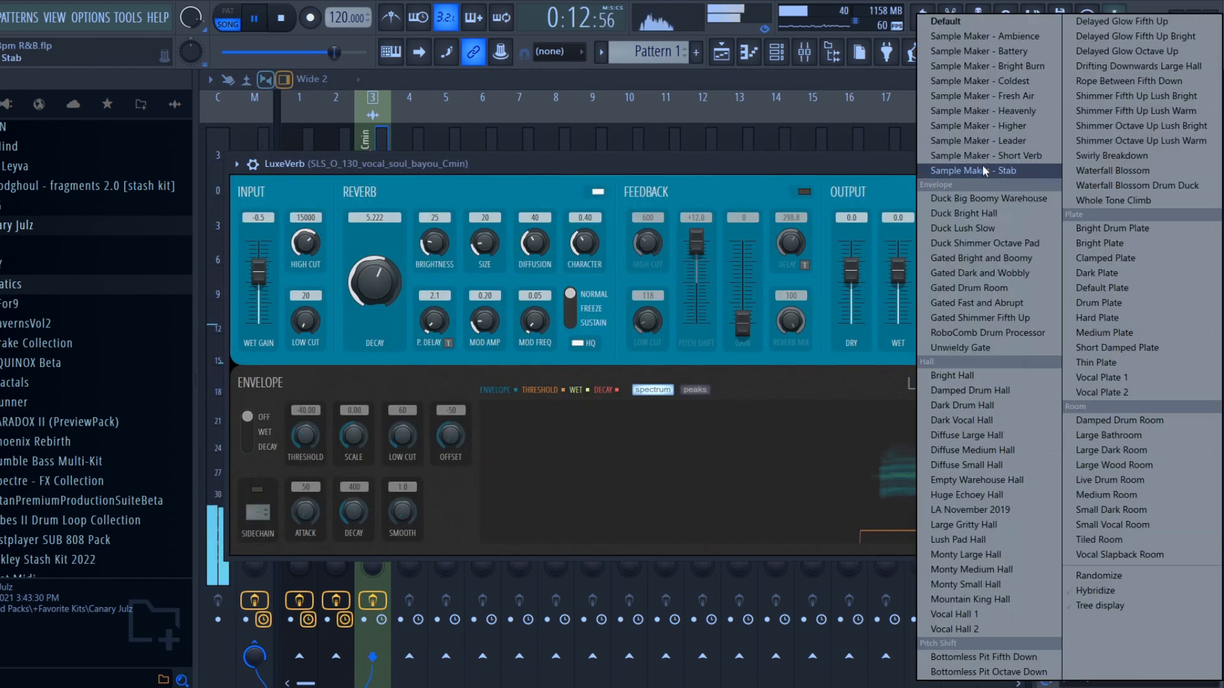
click(1002, 142)
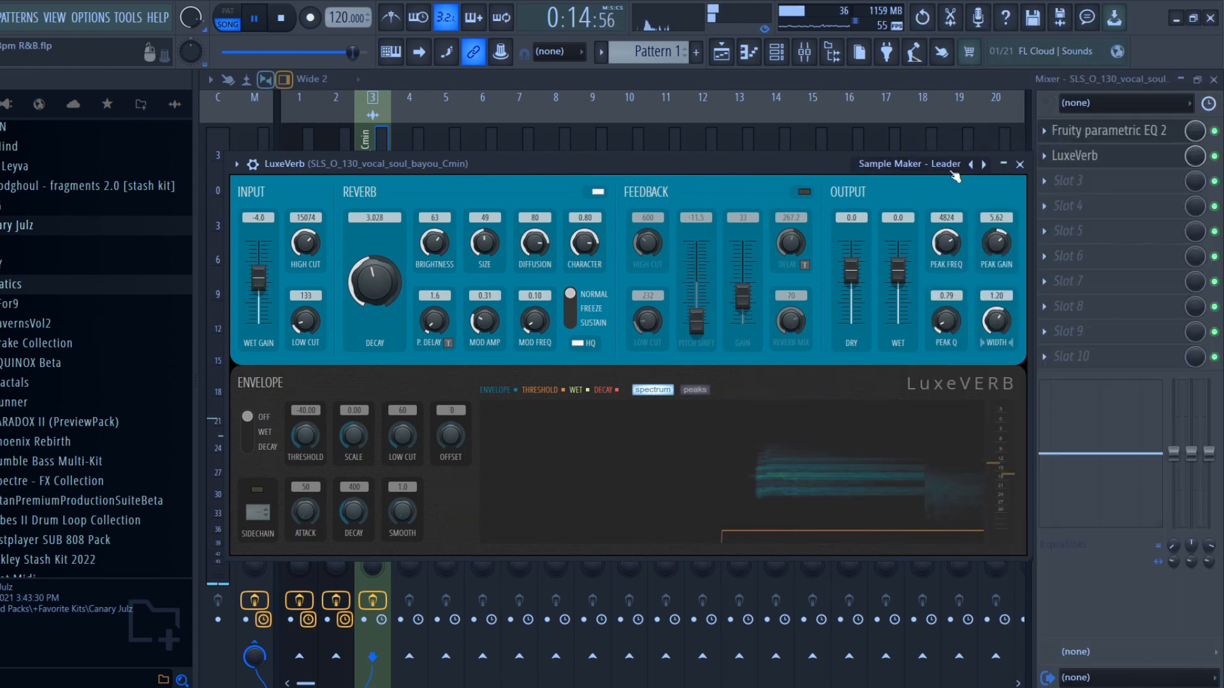
click(1020, 164)
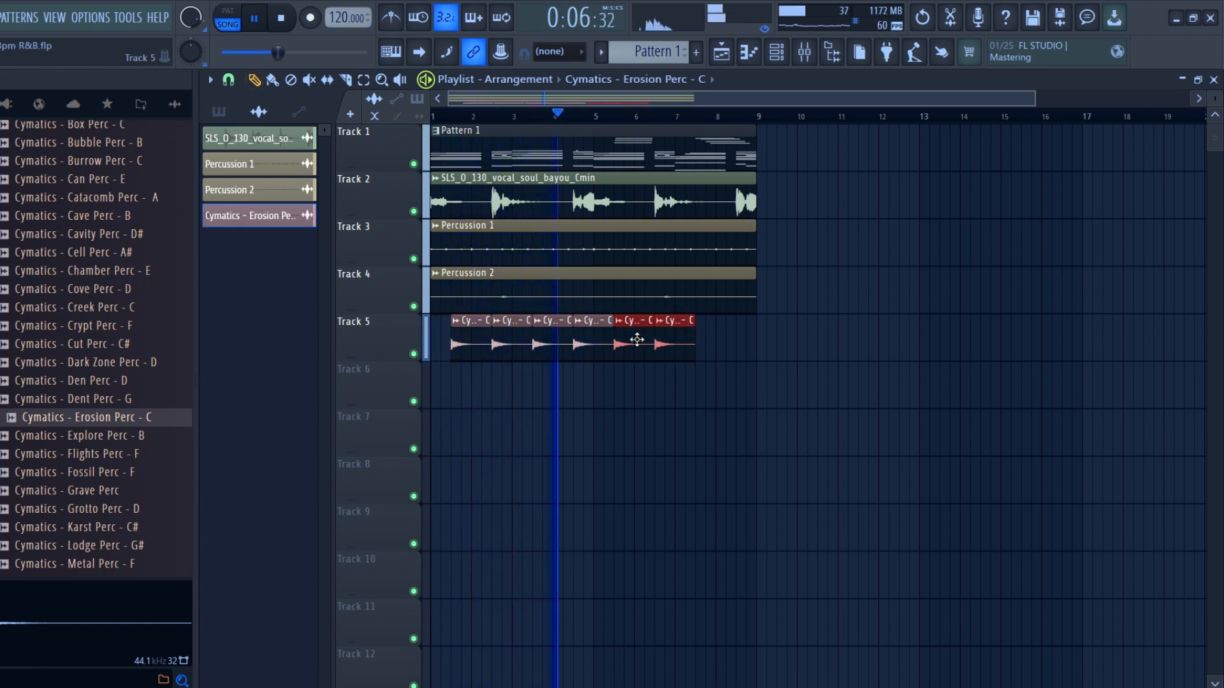
- Continue the Erosion Perc hits on Track 5 by placing the selected pair of clips two bars further on
drag(631, 338, 711, 339)
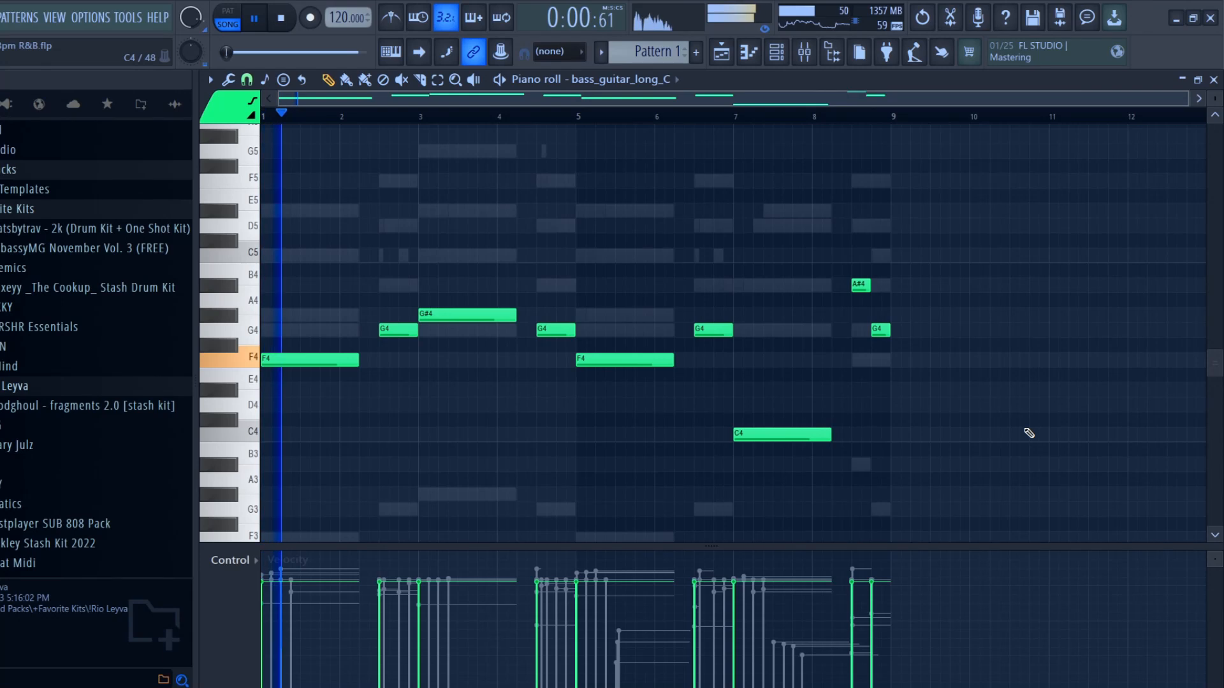
- Lower the last two bass guitar notes, A#4 and G4 in bar 8, by one octave
drag(873, 250, 918, 354)
key(ctrl+Down)
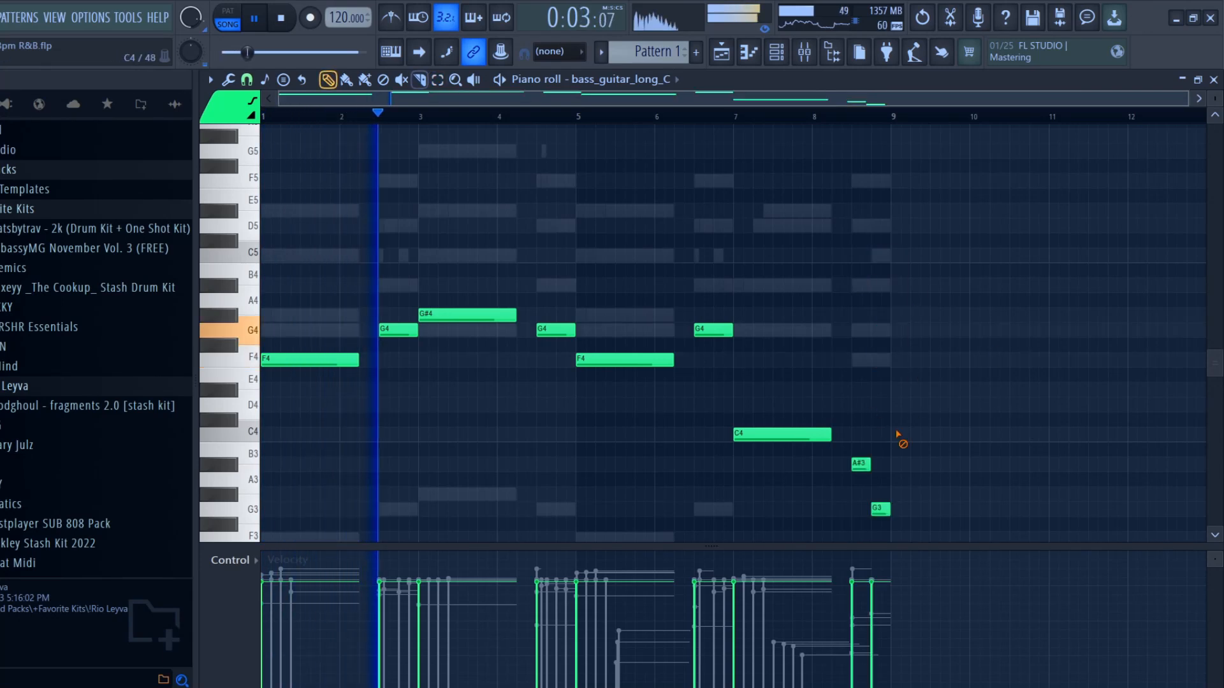
scroll(1026, 424, down, 3)
click(1026, 423)
scroll(1023, 423, down, 3)
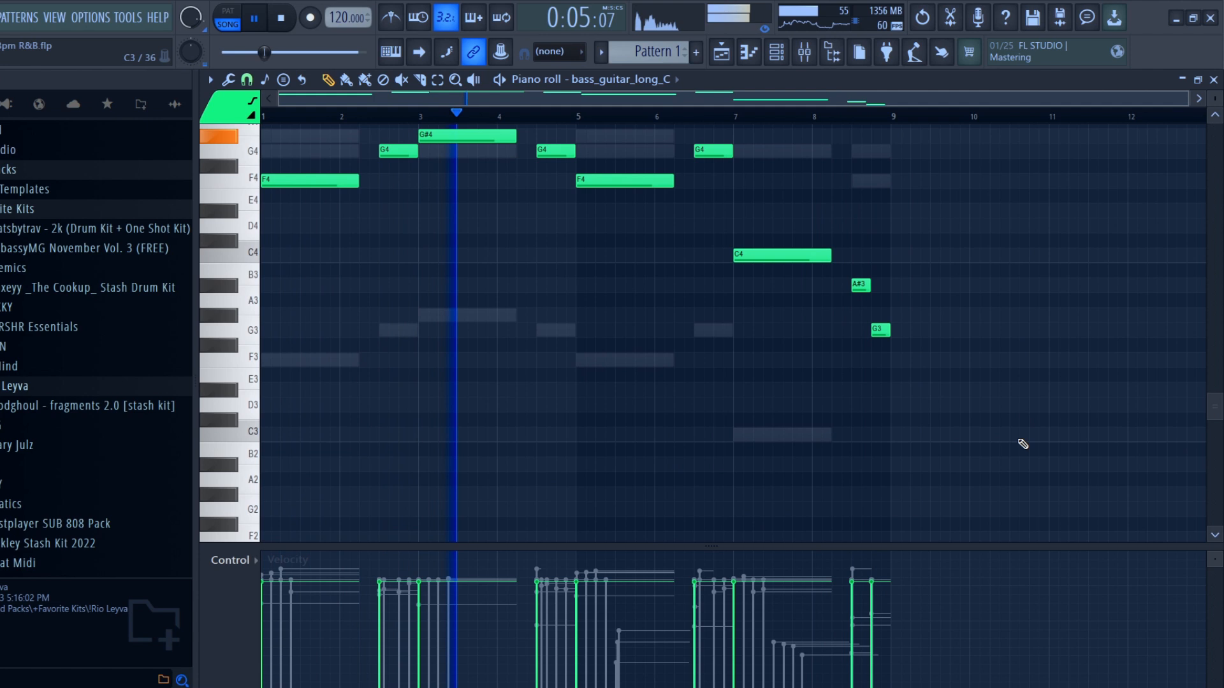
scroll(1023, 445, up, 5)
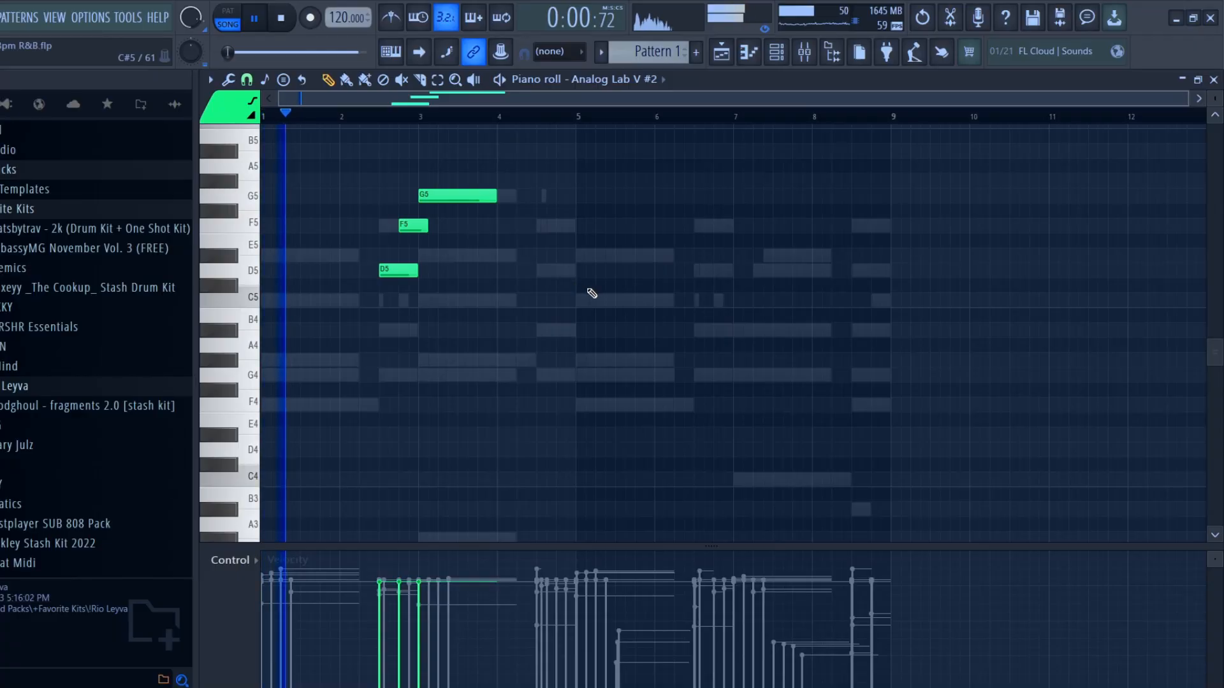
- Add a D5 and a lengthened C5 to the lead around bar 5, plus D#5, D5 and C5 across bars 7 and 8
click(569, 270)
click(589, 300)
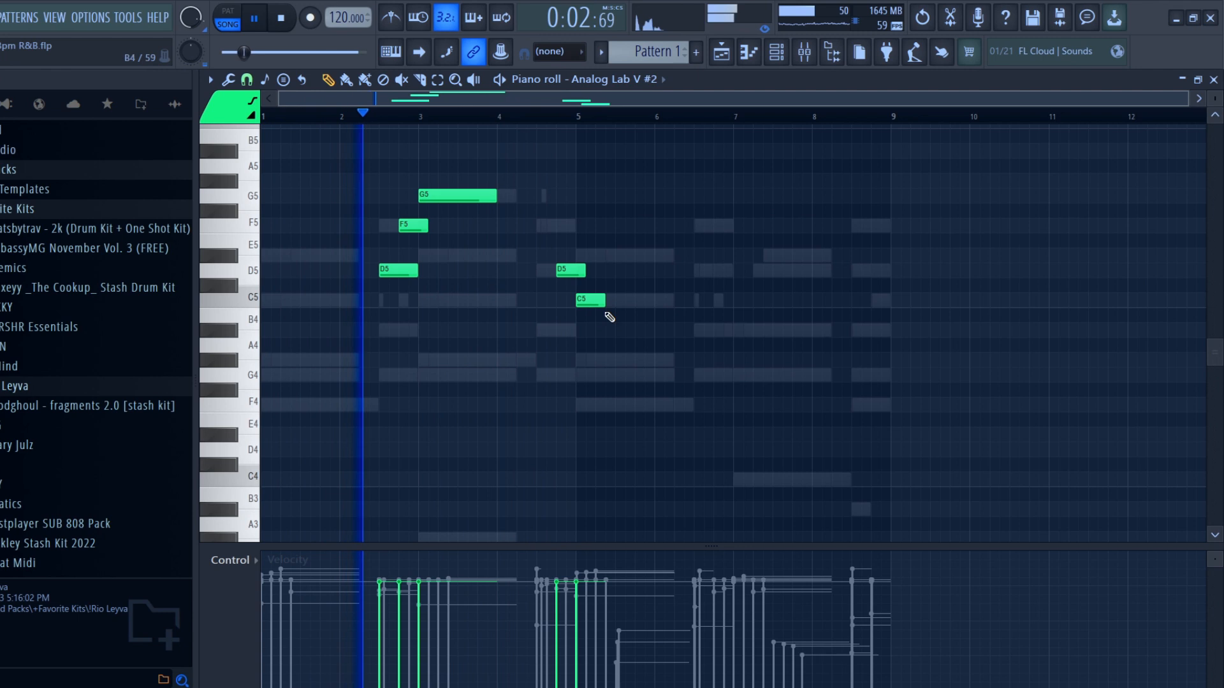
drag(610, 315, 665, 326)
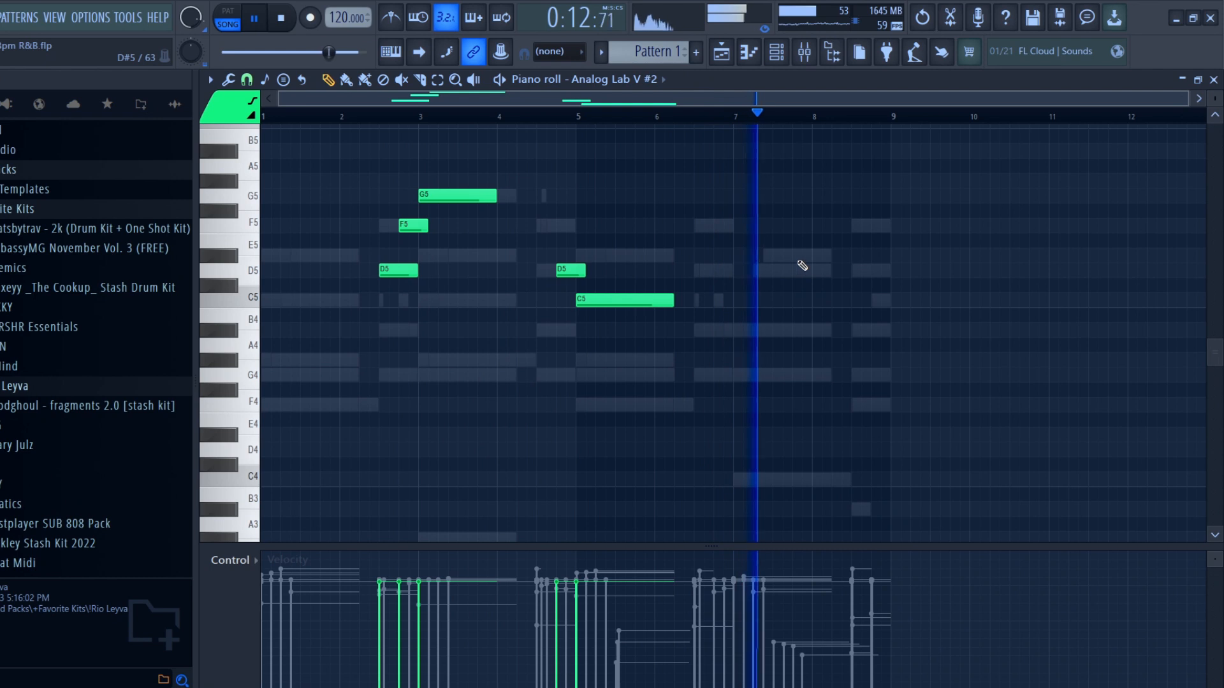
click(798, 259)
click(855, 270)
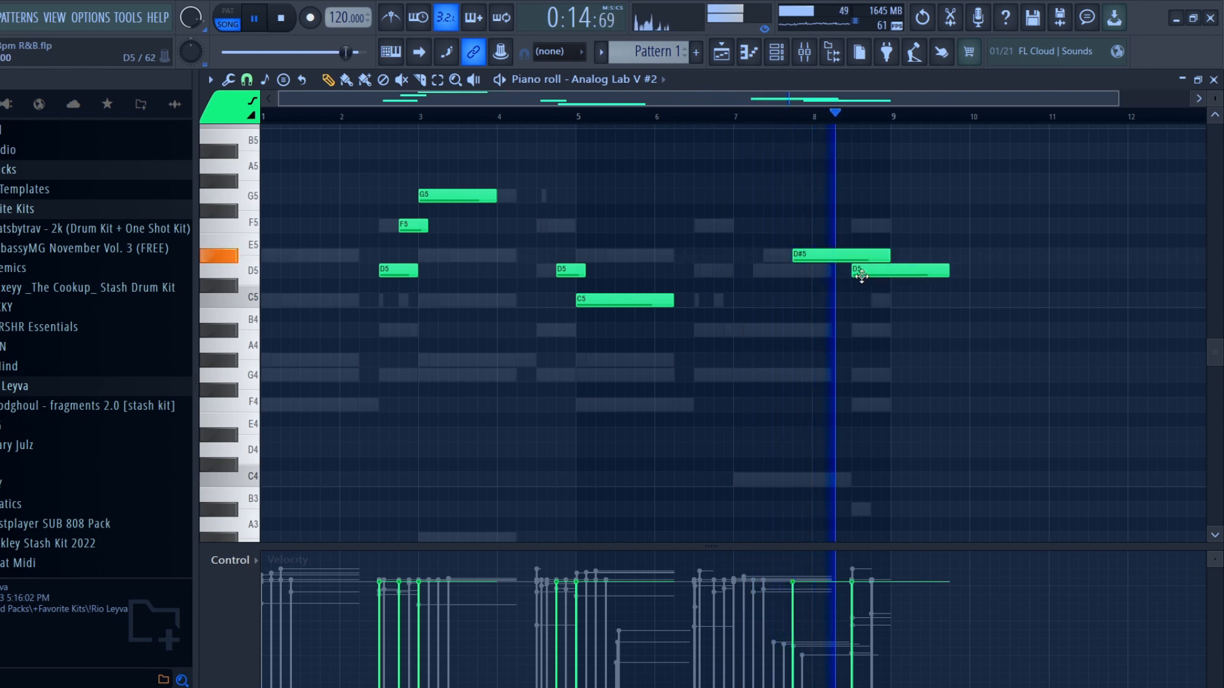
click(871, 301)
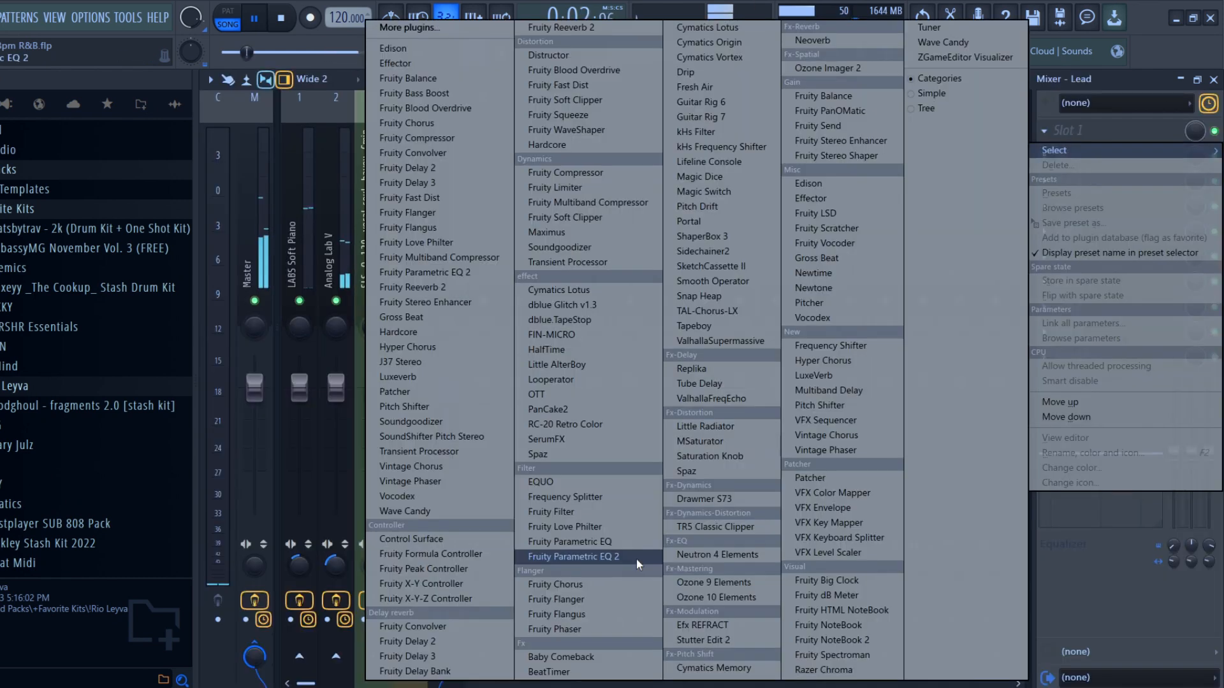
- Add Fruity Parametric EQ 2 to the Lead mixer track with the 20Hz + 18kHz cut preset, moving its high-pass cutoff above 200 Hz with a softer slope
click(636, 558)
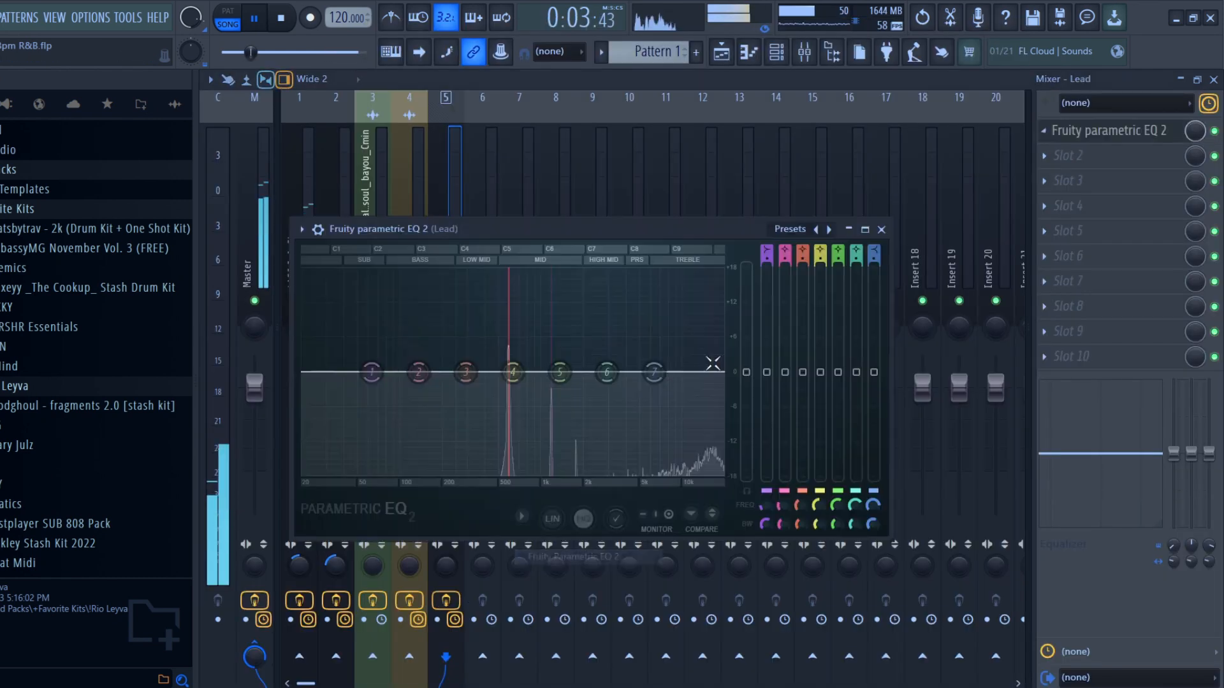
click(828, 229)
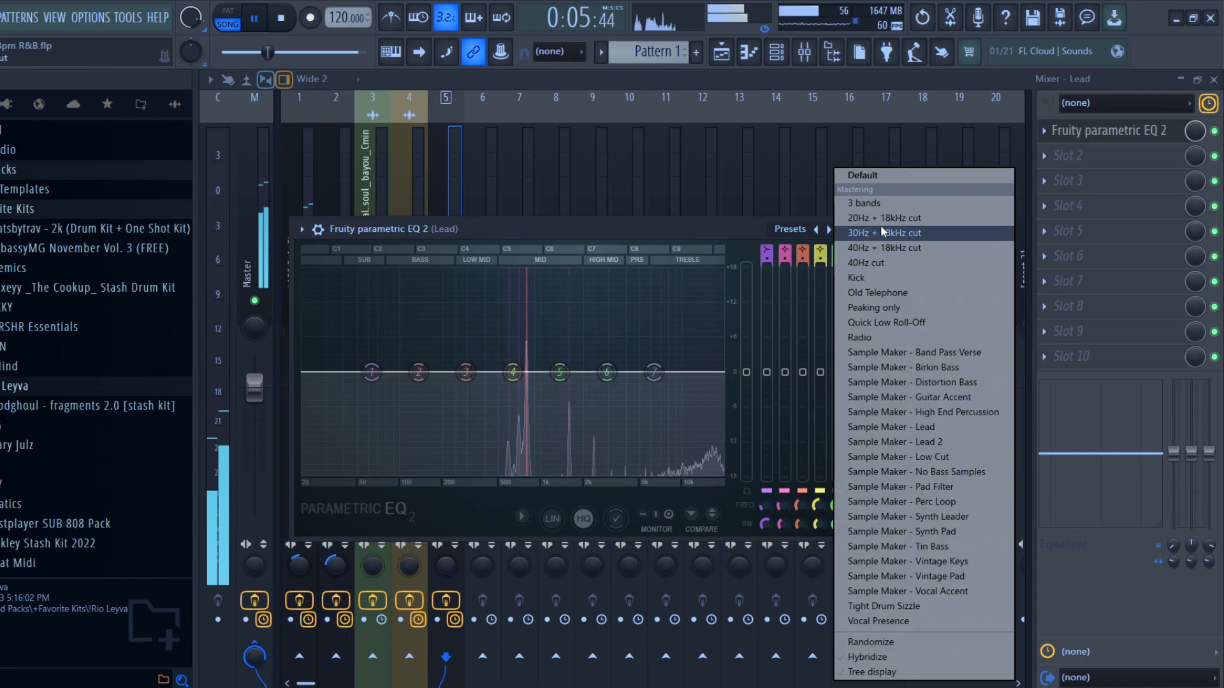
click(882, 219)
drag(309, 374, 437, 371)
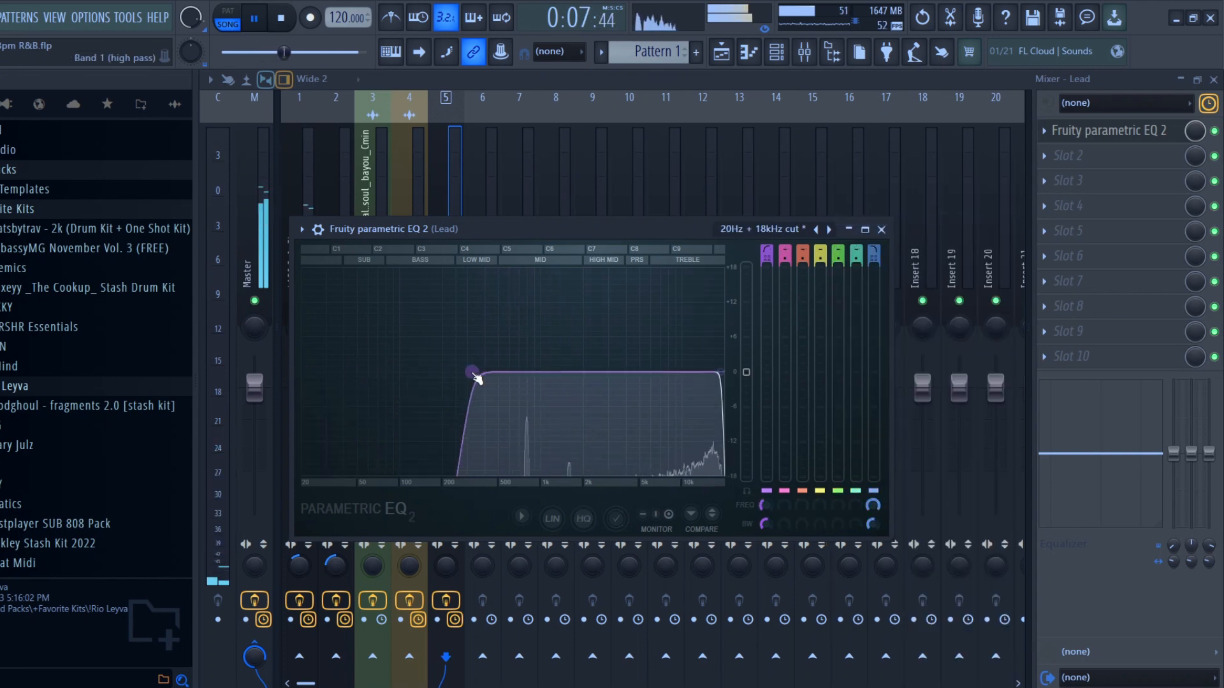
scroll(471, 374, up, 3)
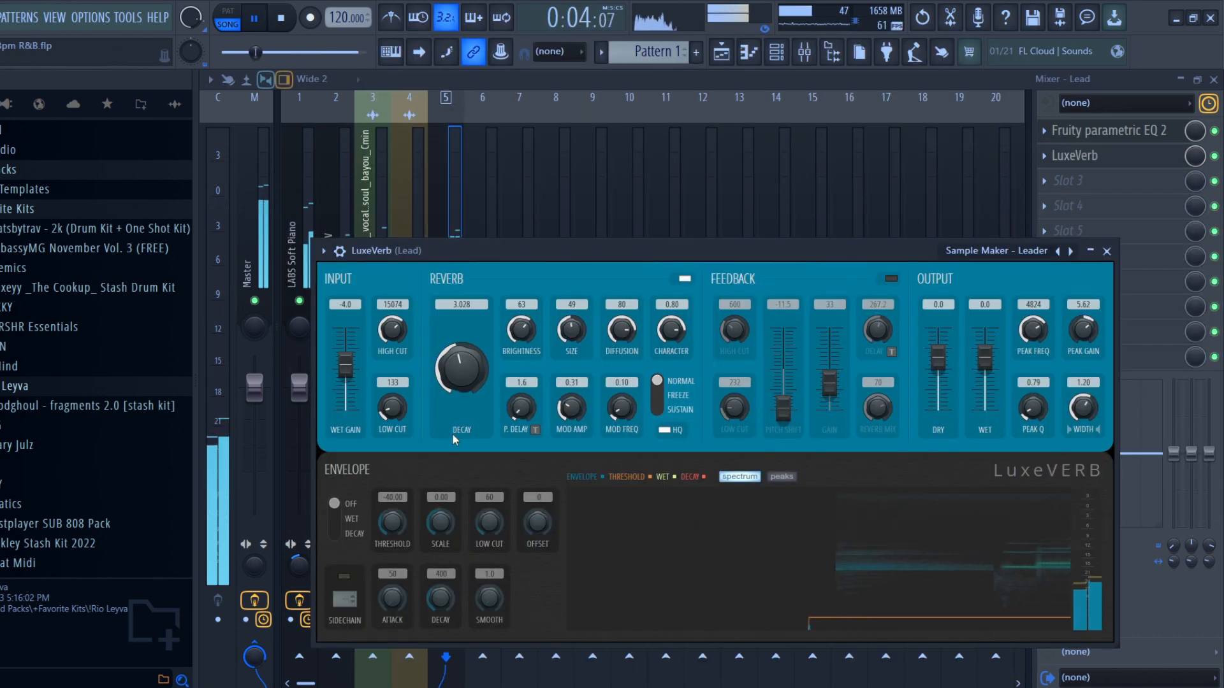
- Close the Lead's reverb, reopen its Parametric EQ 2 and slightly lower the low-pass cutoff
click(1106, 252)
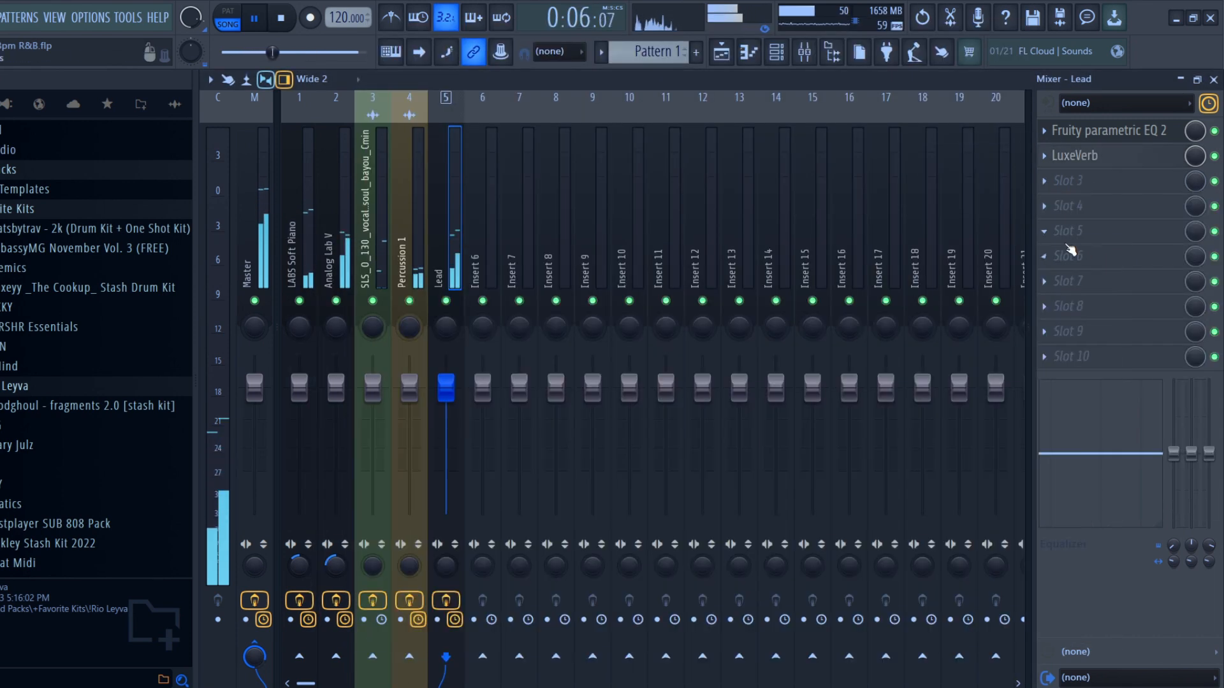
key(F6)
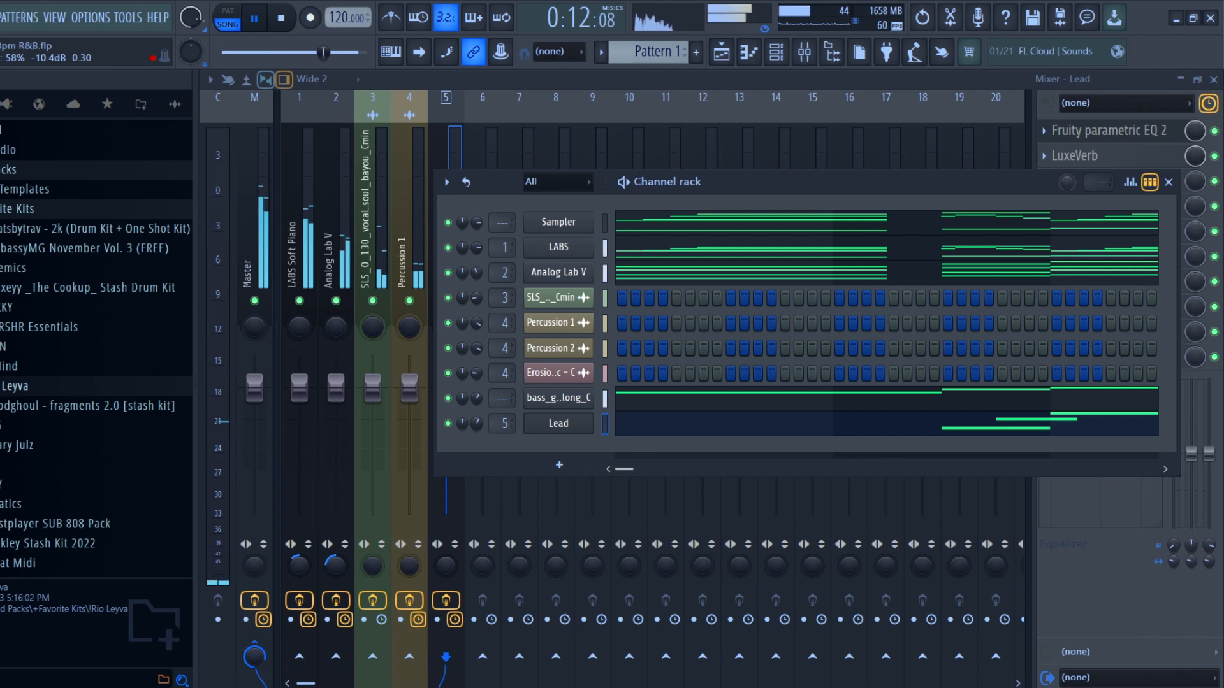
key(F6)
click(1107, 130)
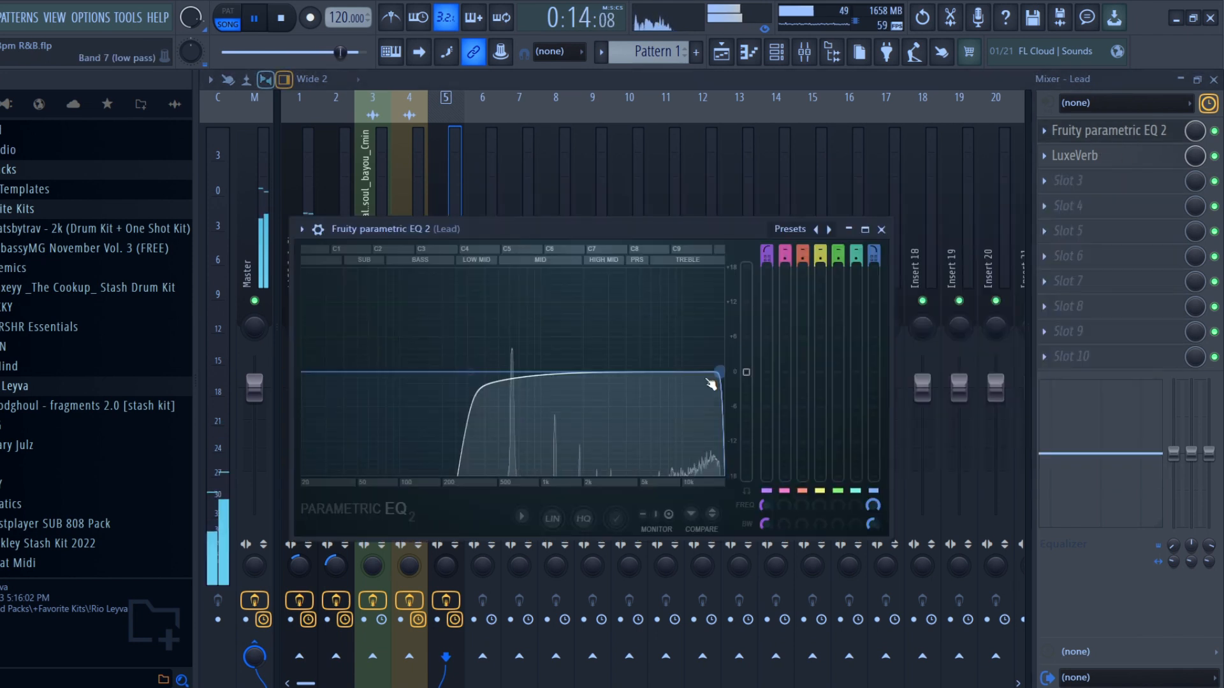
drag(710, 382, 692, 381)
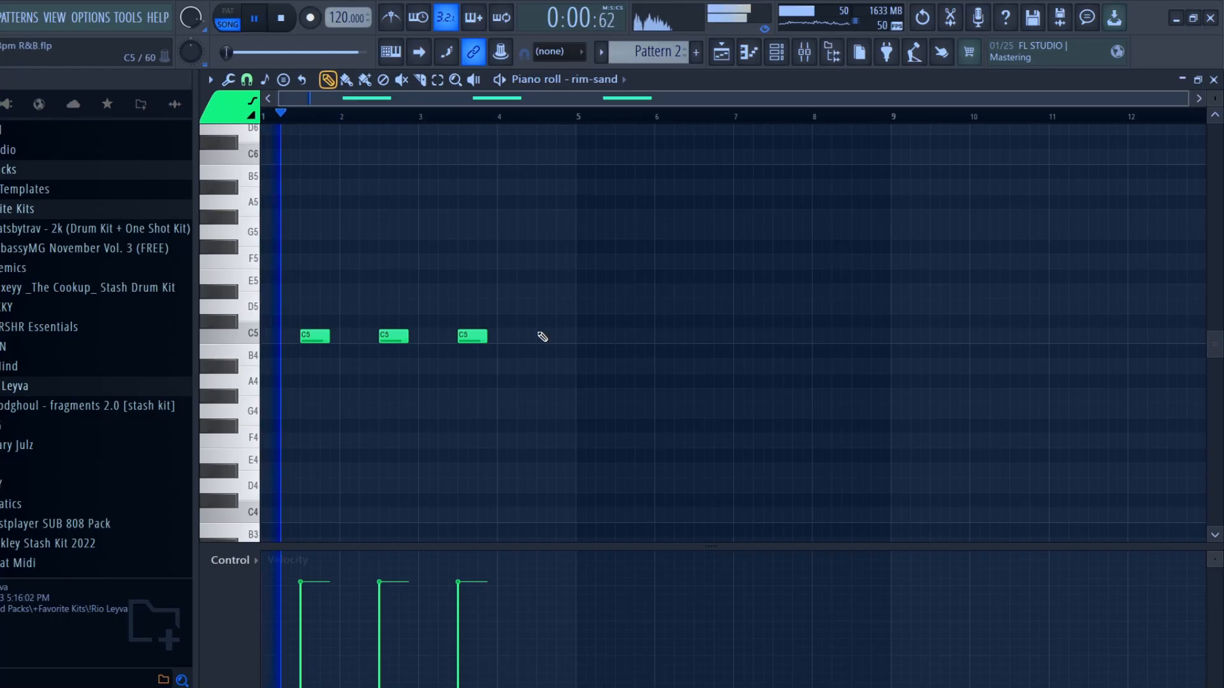
- Add a C5 rim-sand hit in the middle of each of bars 4 through 8, and open the channel rack
click(541, 336)
click(622, 335)
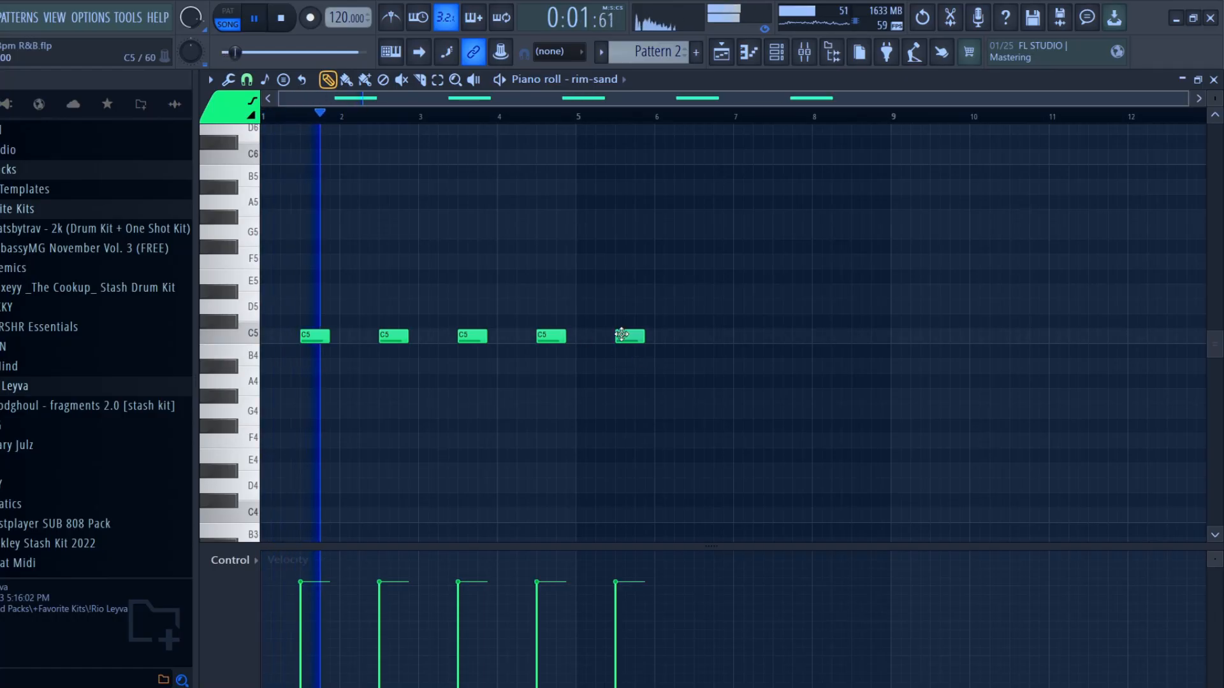
click(697, 336)
click(779, 336)
click(856, 338)
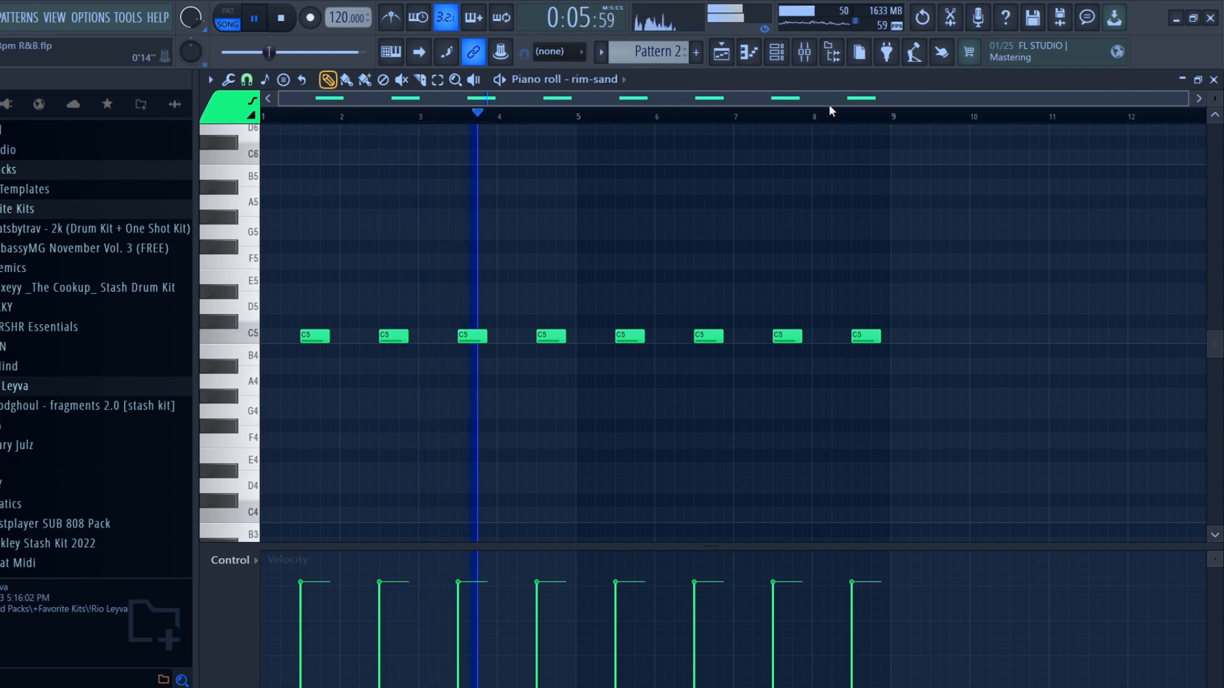
click(776, 52)
click(577, 448)
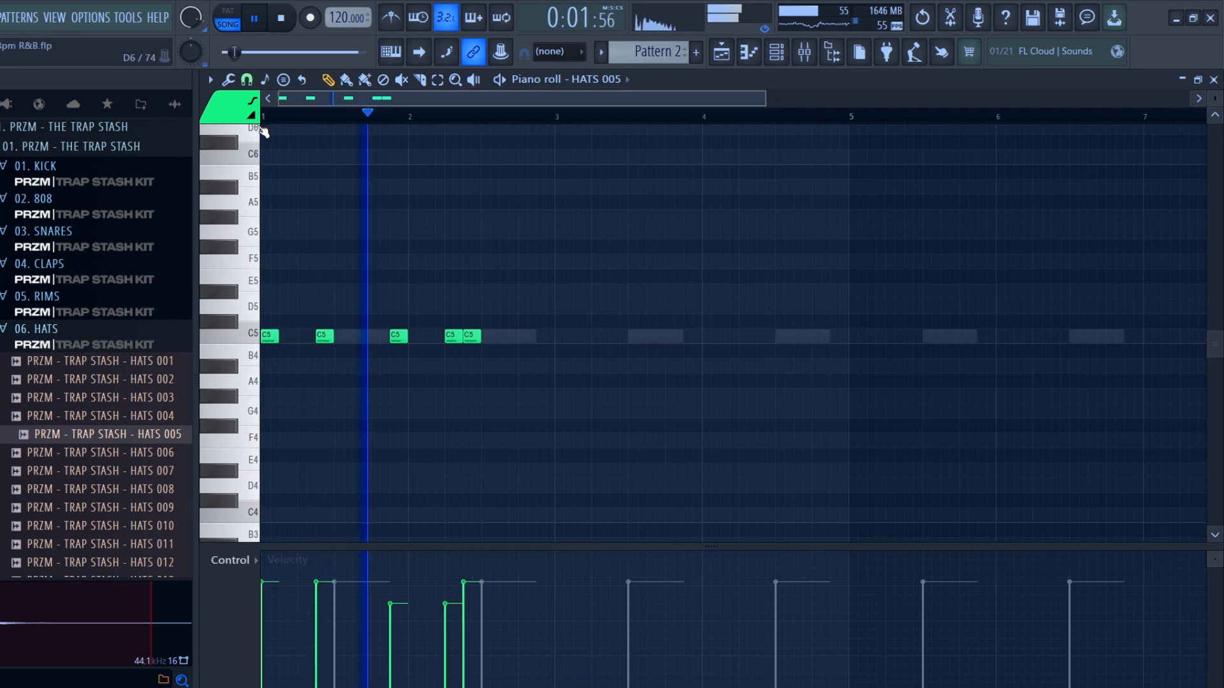
- Duplicate the two-bar hi-hat pattern into bars 3 and 4, and lower the velocity of the second hit in bars 1 and 3
key(ctrl+a)
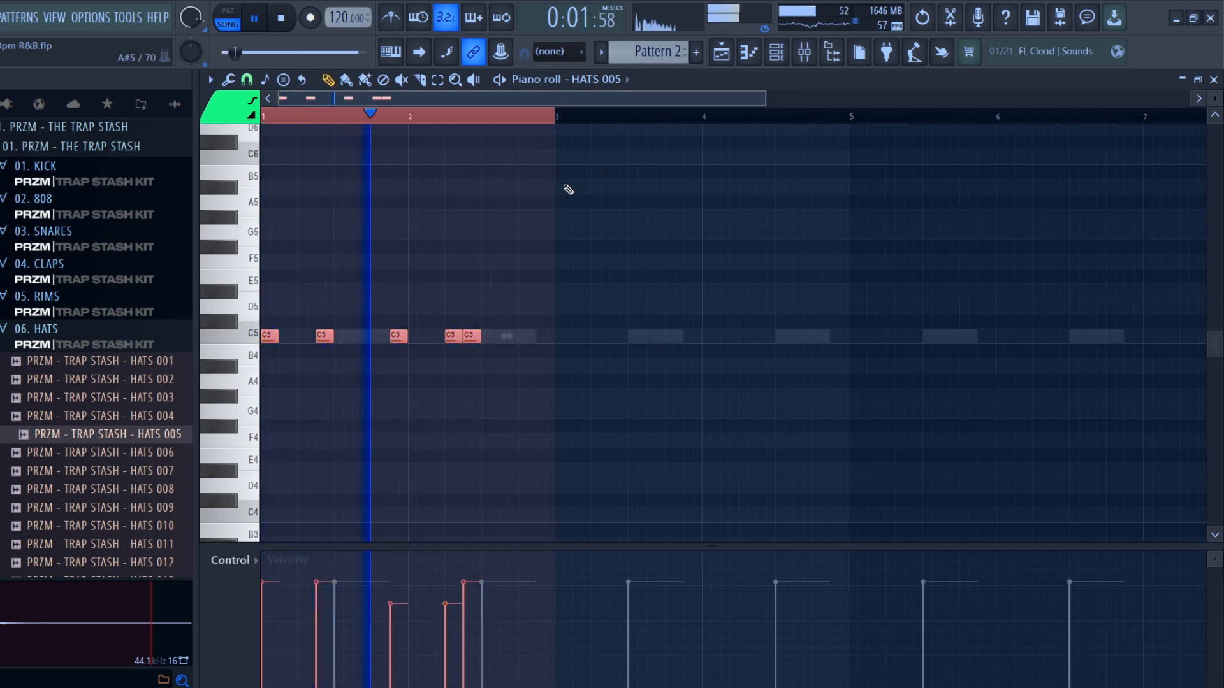
key(ctrl+b)
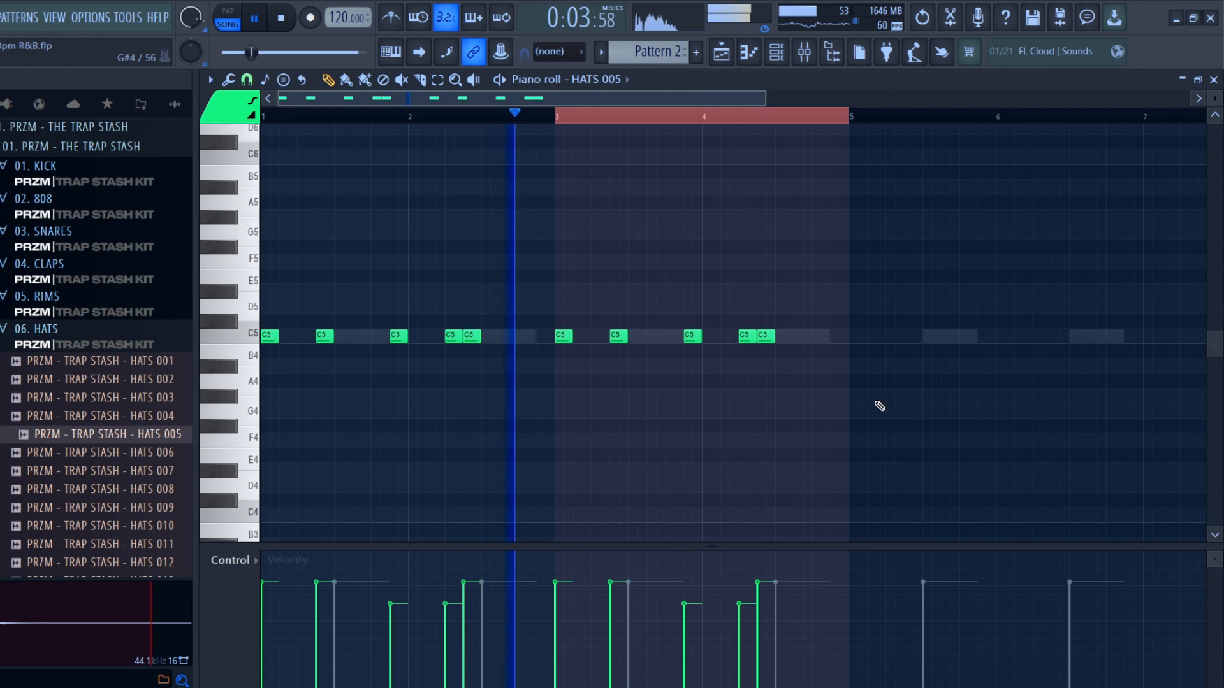
click(630, 614)
click(329, 601)
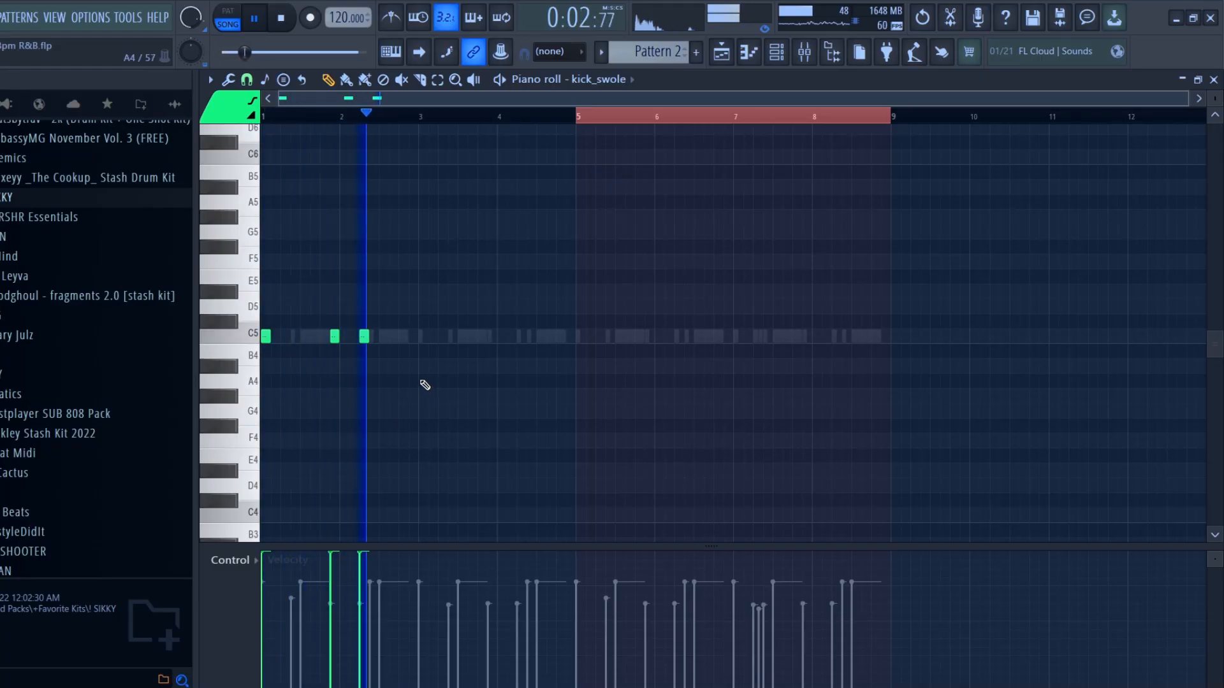
- Add C5 kick_swole hits at the start of bar 3 and at two positions in bar 4
click(424, 336)
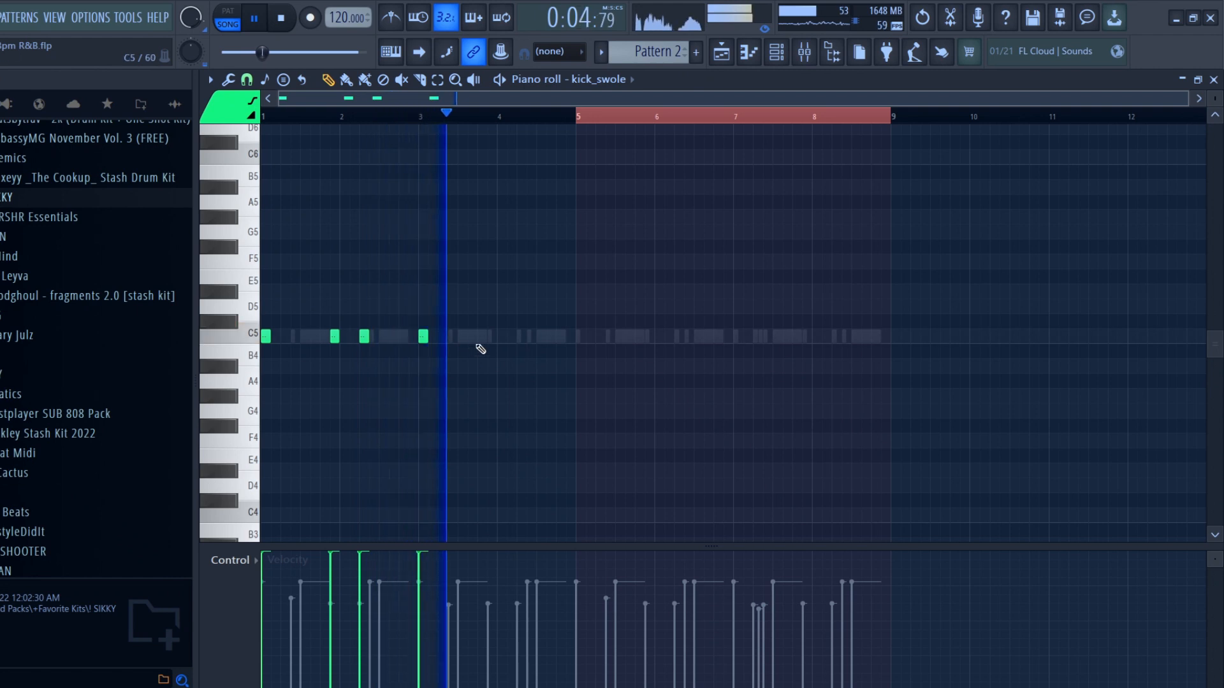
click(522, 336)
click(560, 336)
- Copy the four-bar kick pattern into bars 5 through 8
drag(730, 431, 73, 262)
mouse_move(265, 338)
mouse_down()
mouse_move(606, 366)
mouse_move(576, 365)
mouse_move(576, 351)
mouse_up()
click(462, 410)
- Vary the kick pattern by removing the early hits in bars 2 and 6 and adding a C5 hit in each of bars 5 and 7
right_click(366, 339)
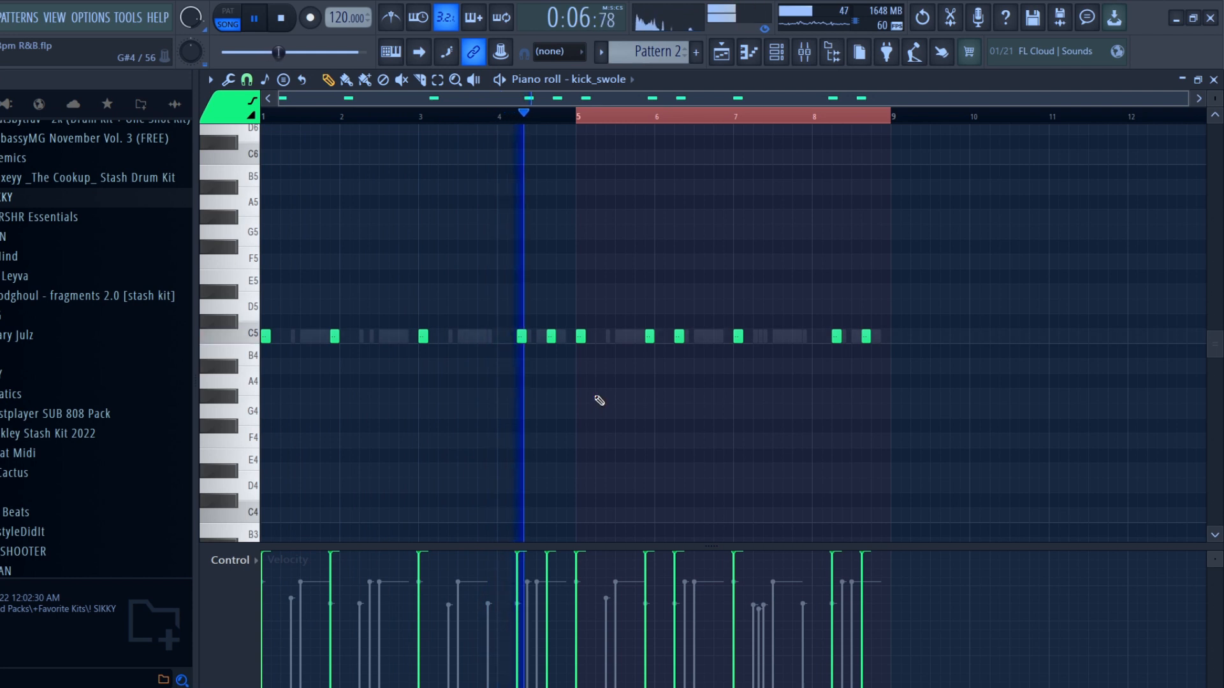
click(611, 336)
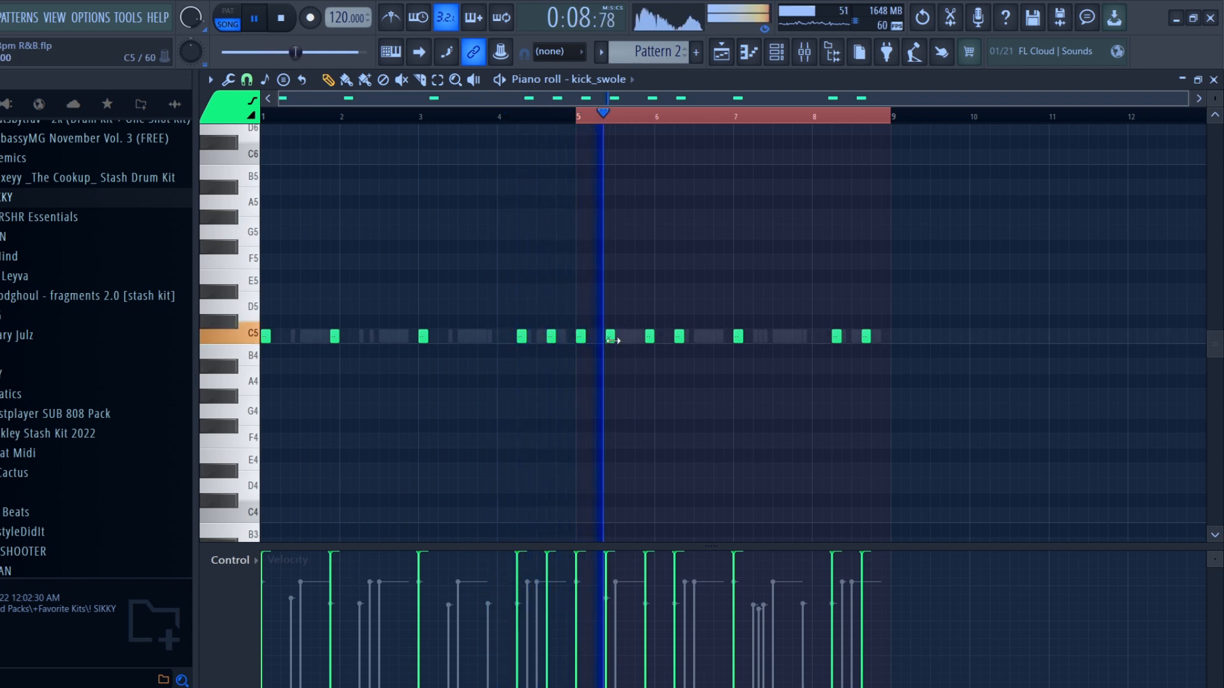
right_click(676, 337)
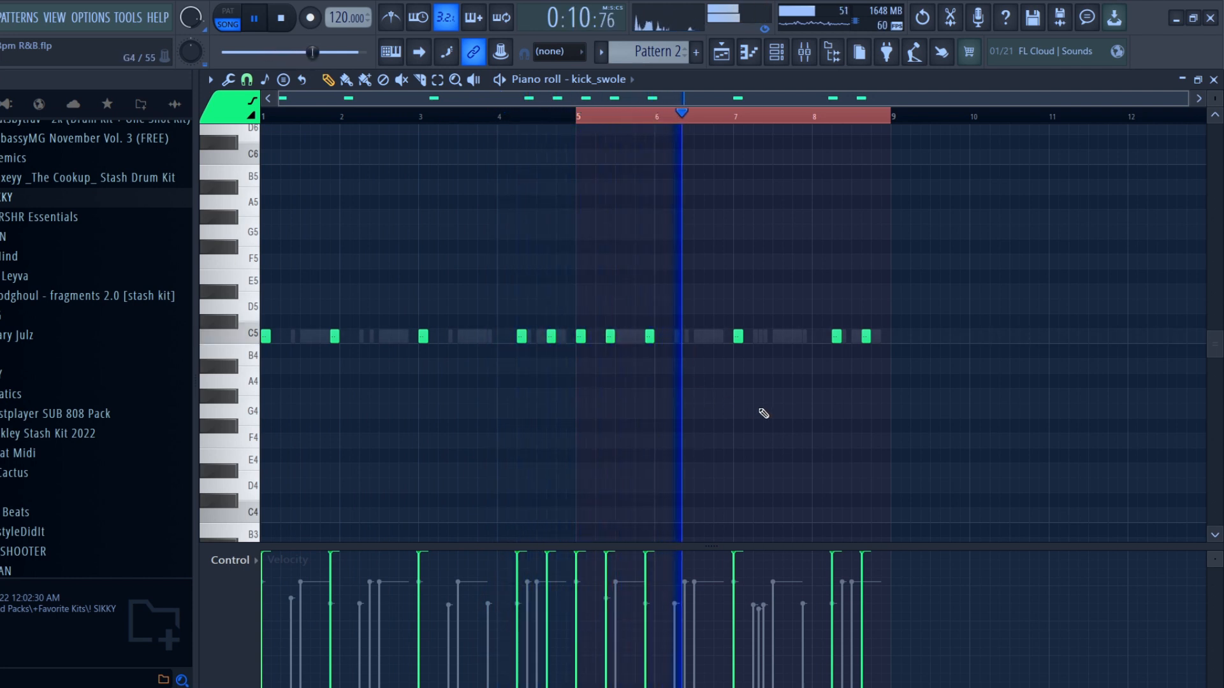
click(768, 337)
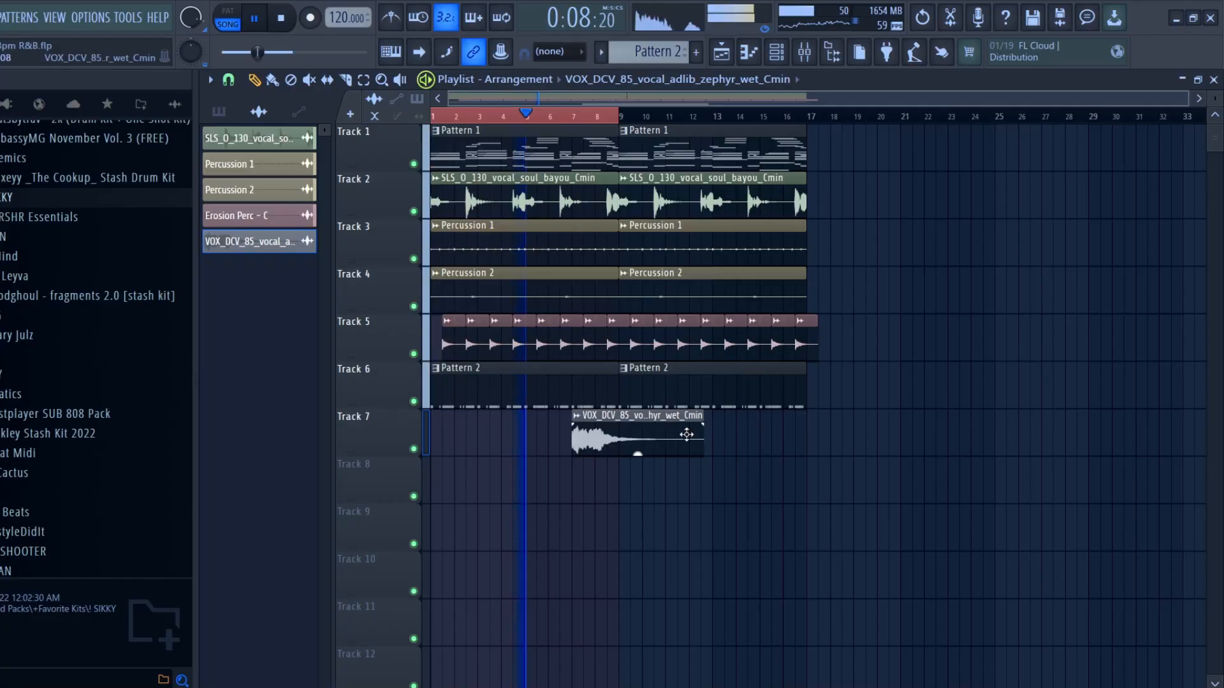
- Copy the VOX_DCV_85 vocal adlib clip on Track 7 to about bar 15 and set its channel volume to 12%
double_click(673, 408)
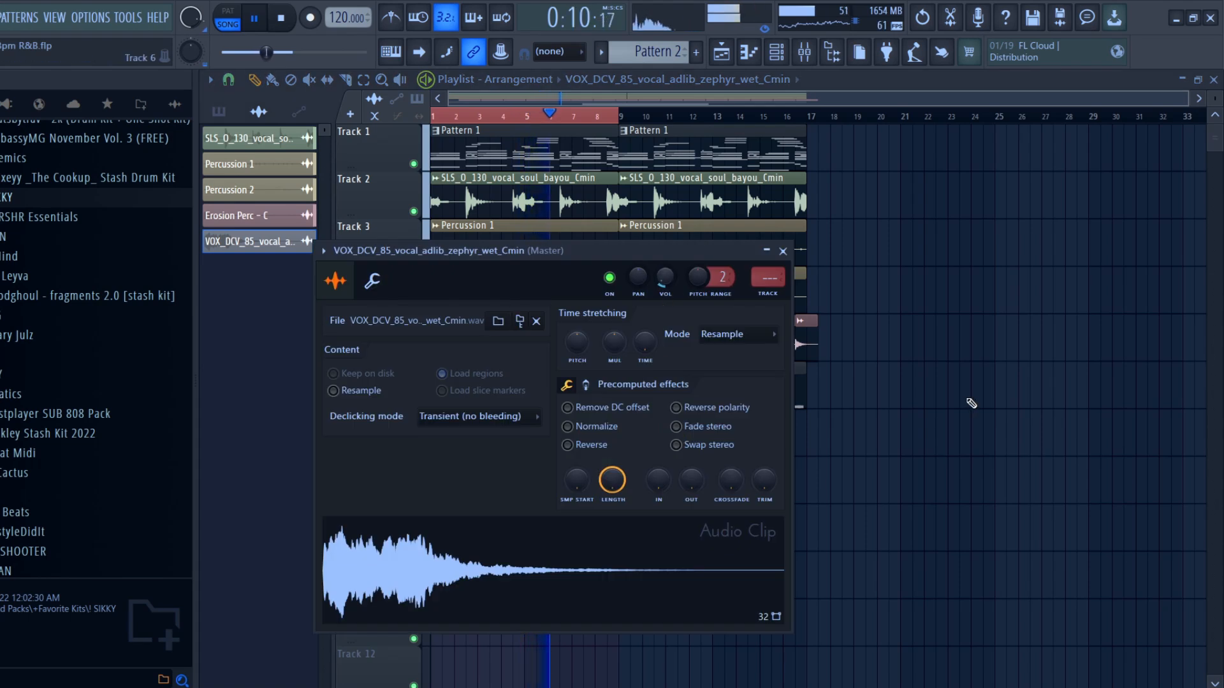
key(Escape)
shift+drag(624, 447, 812, 447)
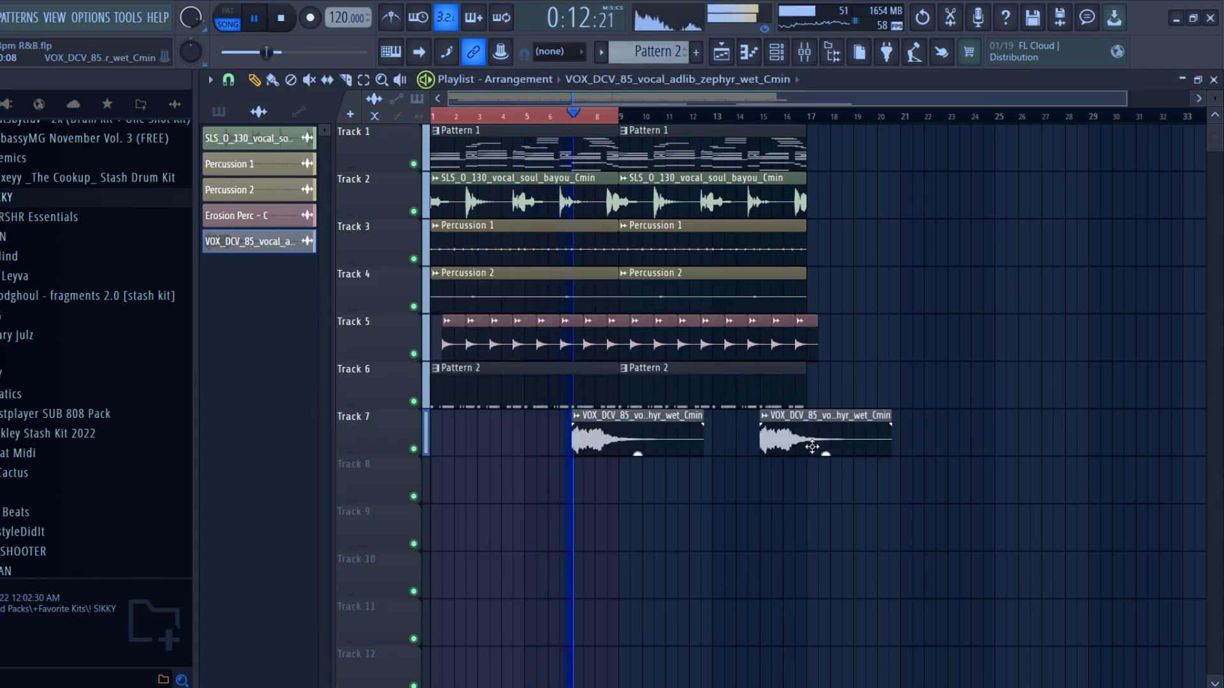
double_click(663, 432)
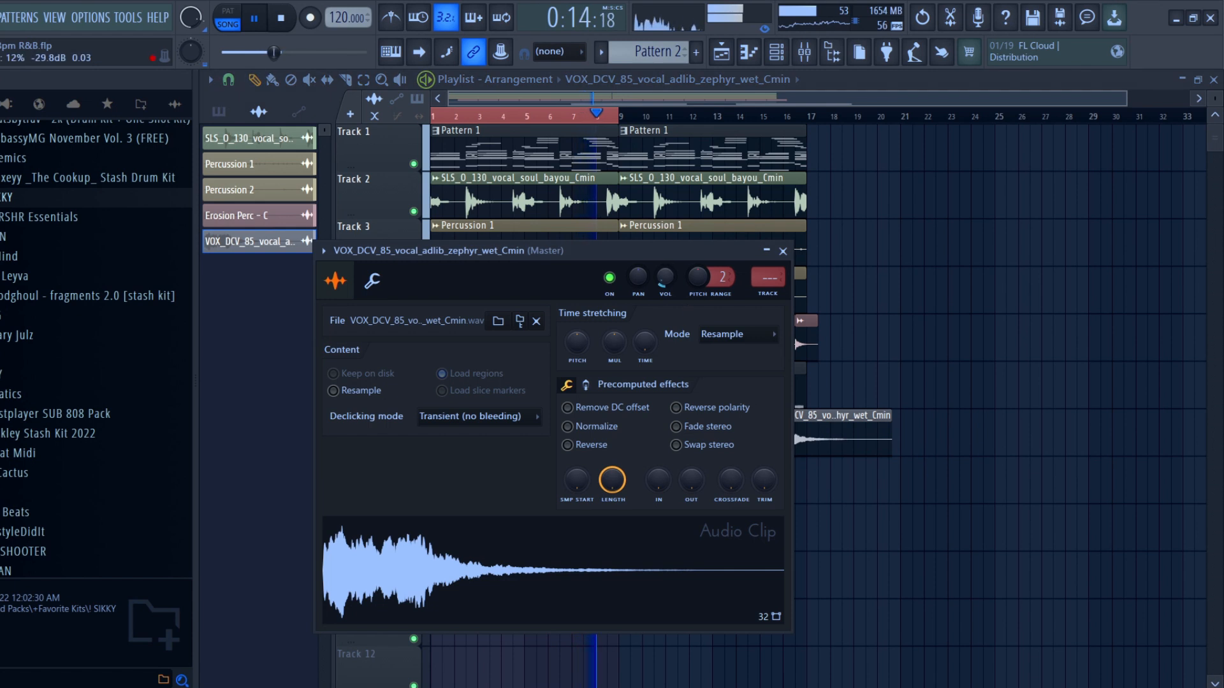
key(Escape)
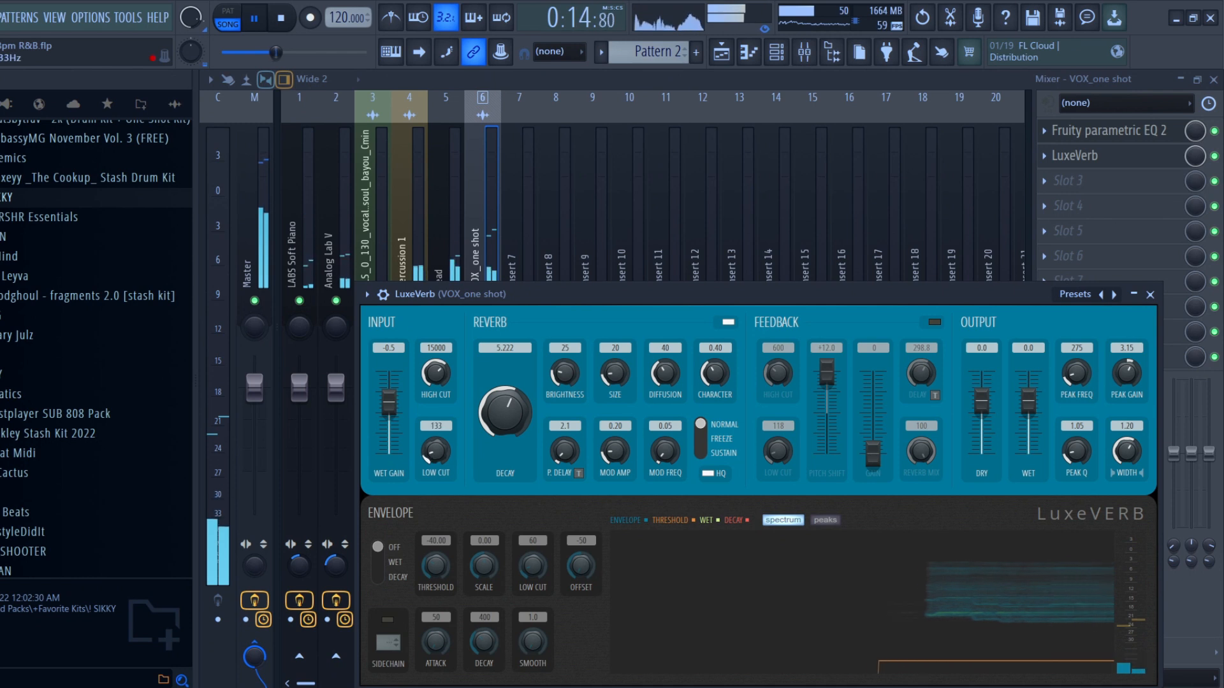
- Place Fruity parametric EQ 2 after LuxeVerb on the VOX_one shot mixer track and return to the Playlist
click(1104, 155)
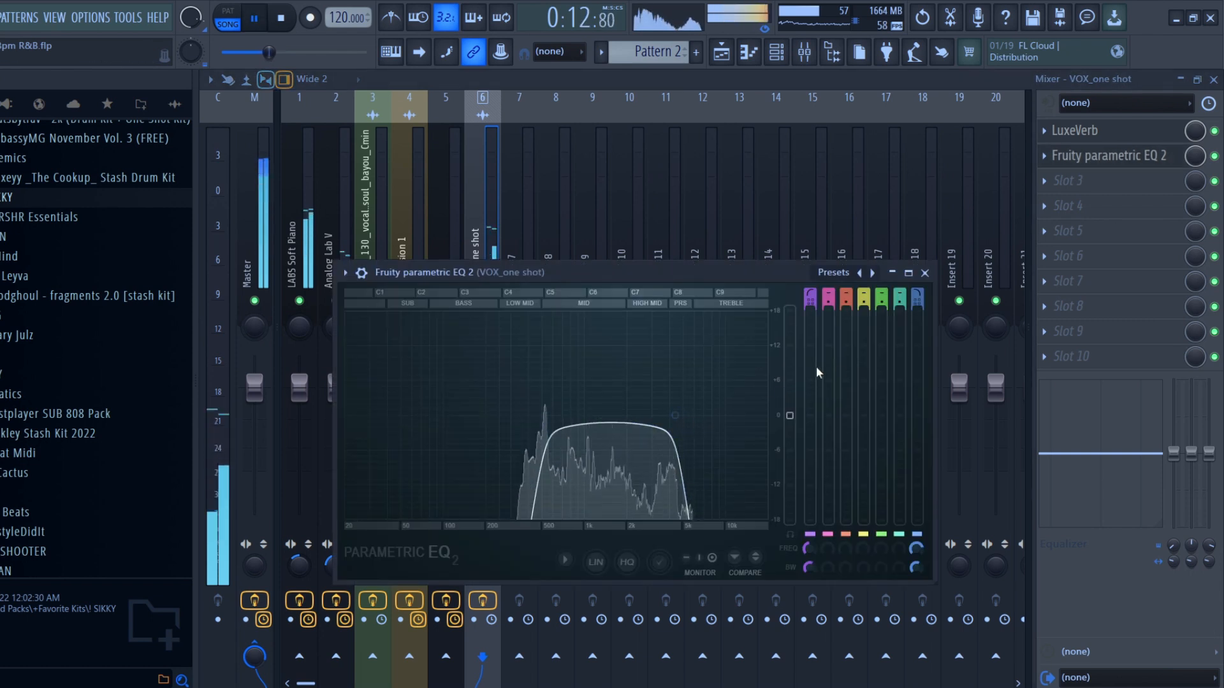
click(924, 275)
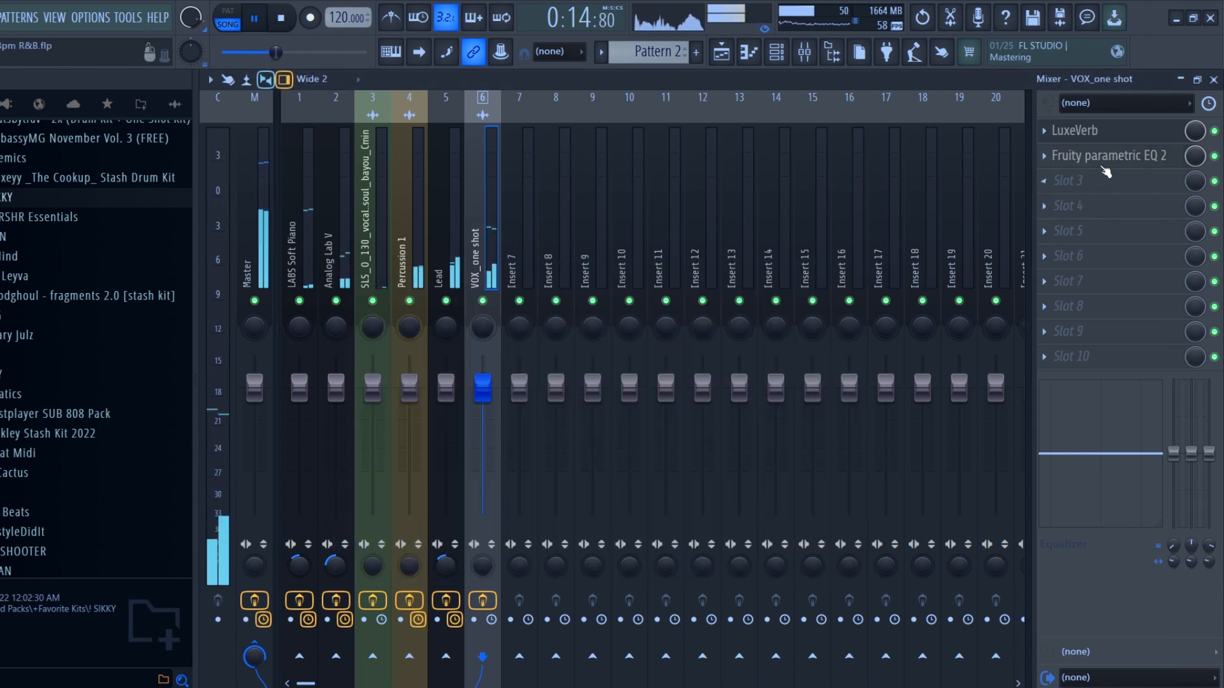
click(721, 52)
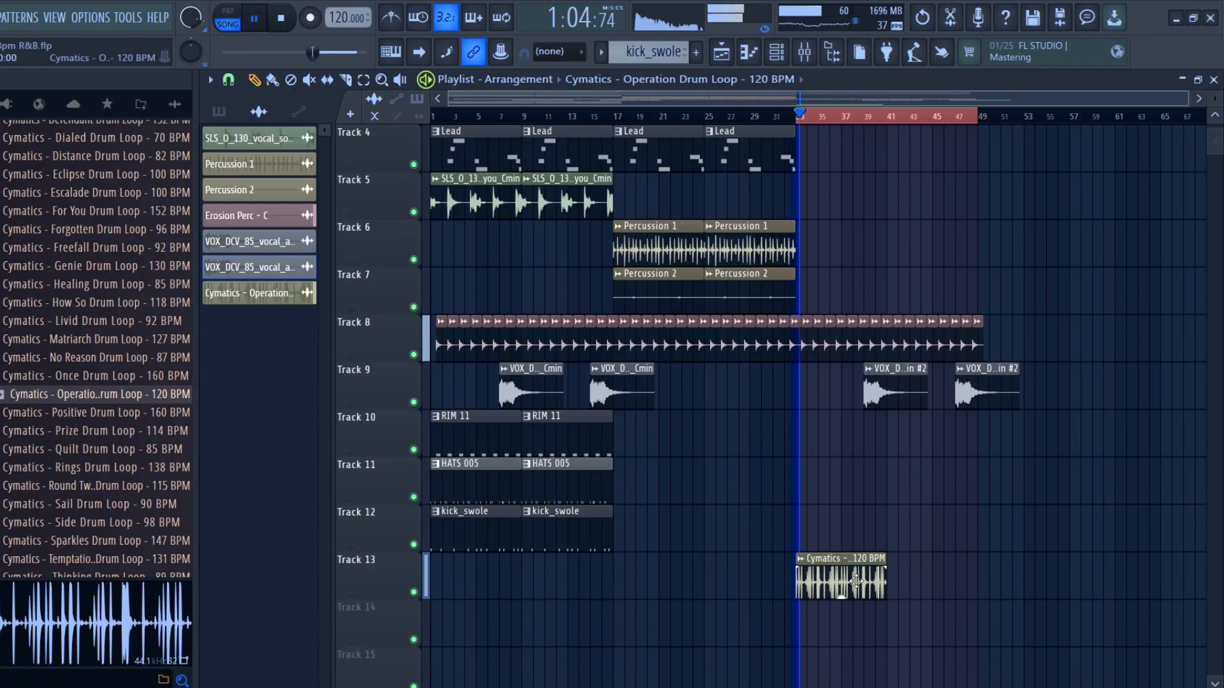
- Set the Cymatics Operation Drum Loop's volume to 64% and duplicate its clip on Track 13 so the copy starts at bar 41
double_click(856, 580)
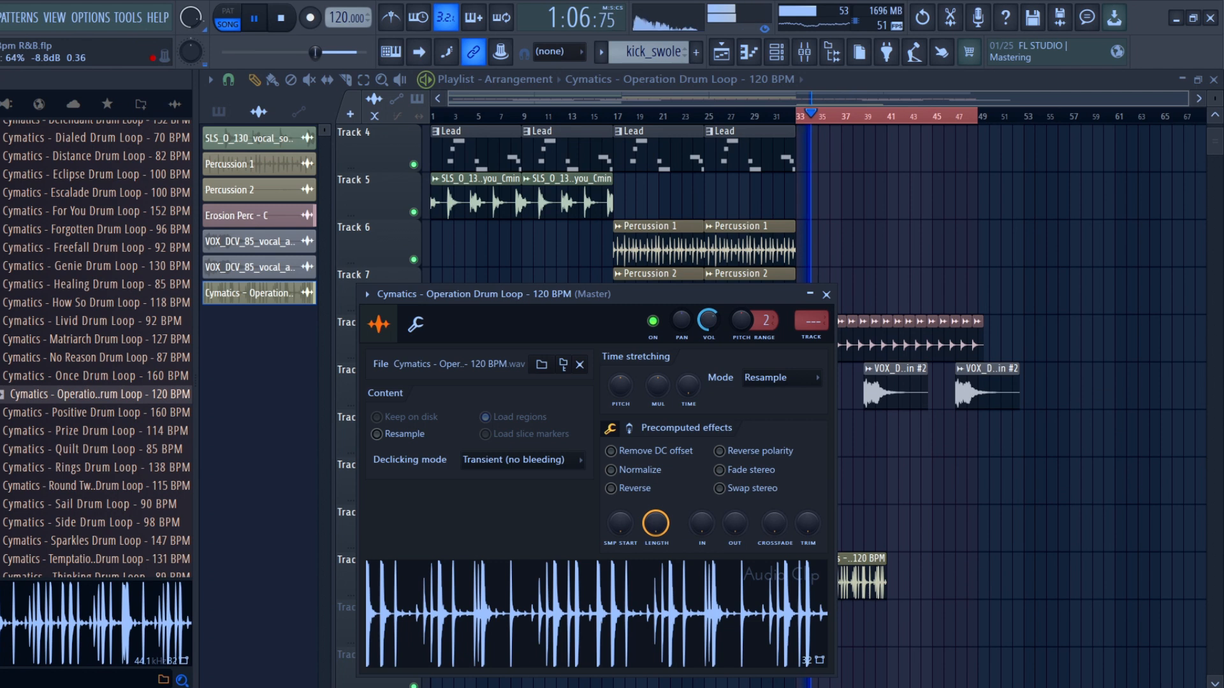
key(Escape)
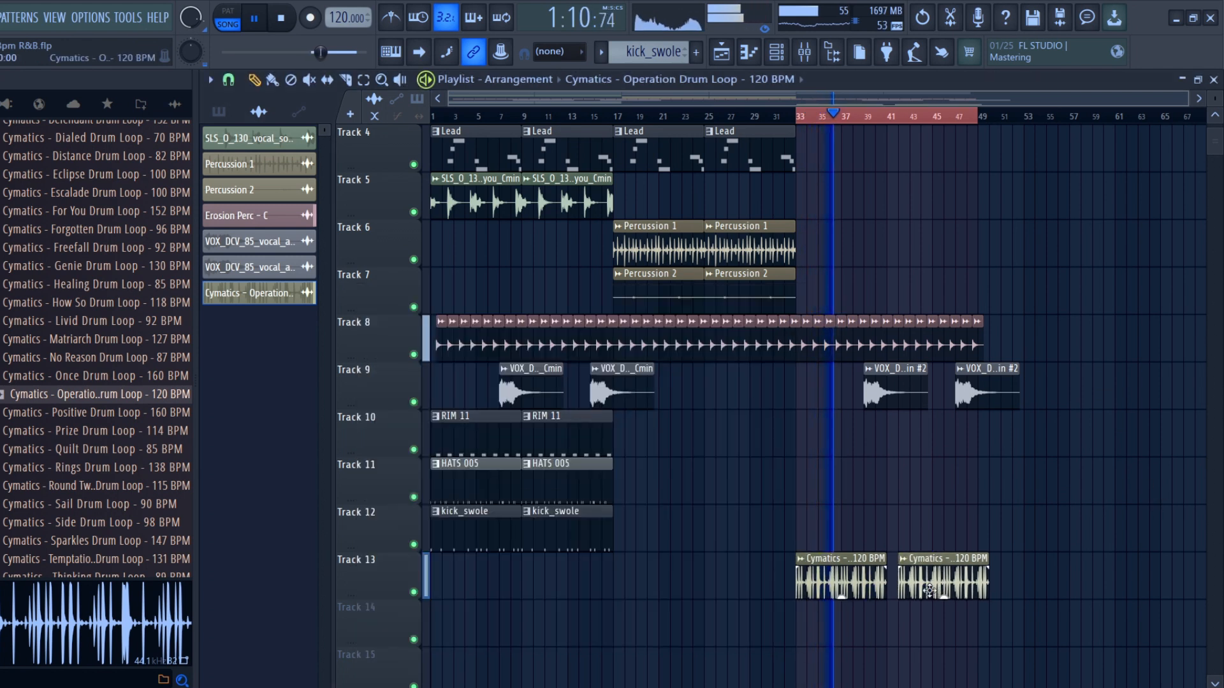
scroll(1056, 566, up, 2)
scroll(1056, 566, down, 3)
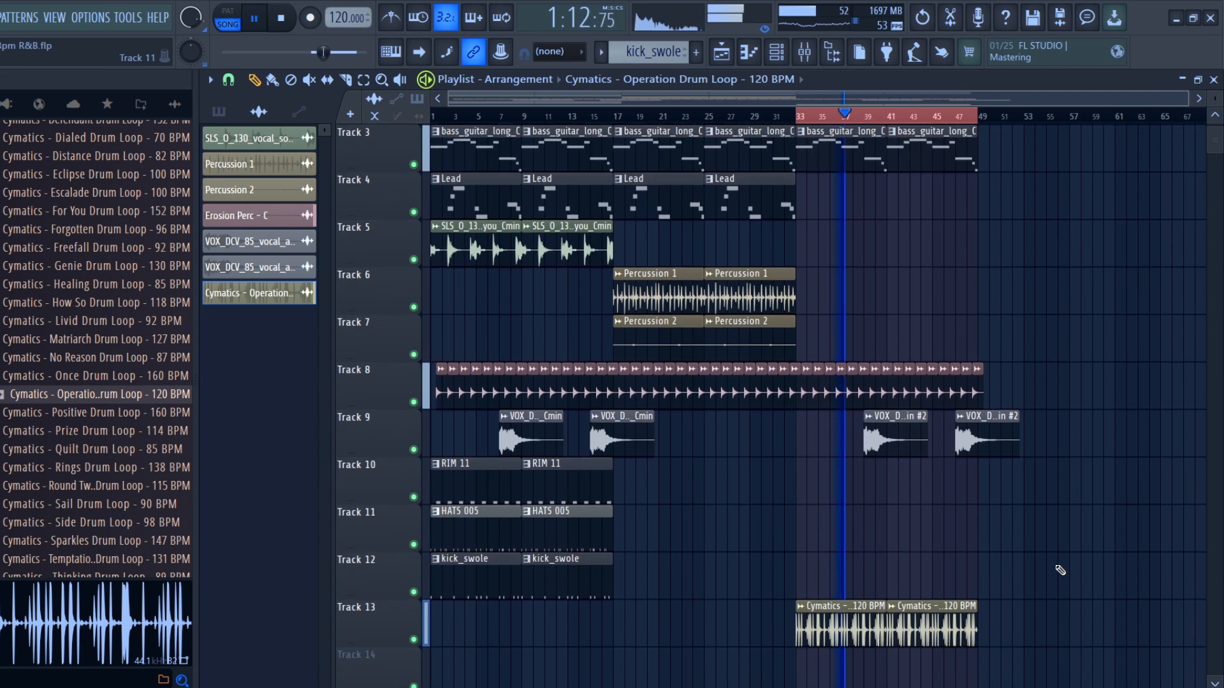
scroll(1060, 570, up, 1)
scroll(1058, 571, down, 1)
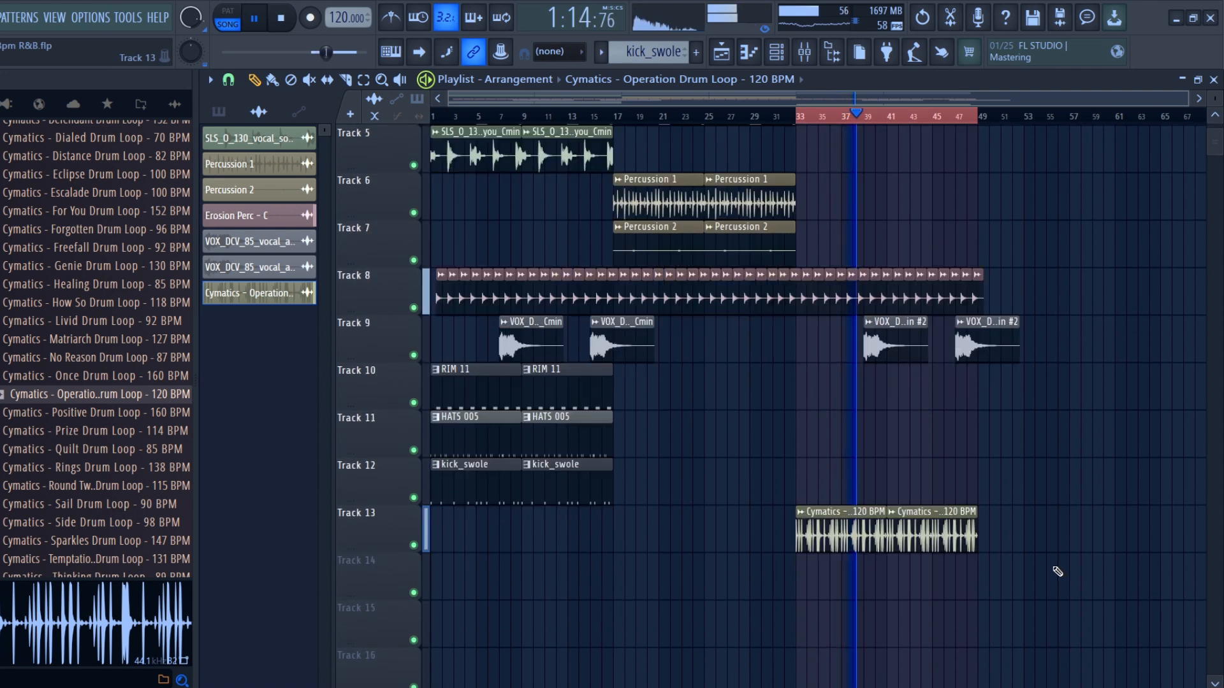
- Collapse the Vibes II Drum Loop Collection folder and extend the second F5 note of the 808_optimal_C part to bar 3
scroll(63, 380, up, 8)
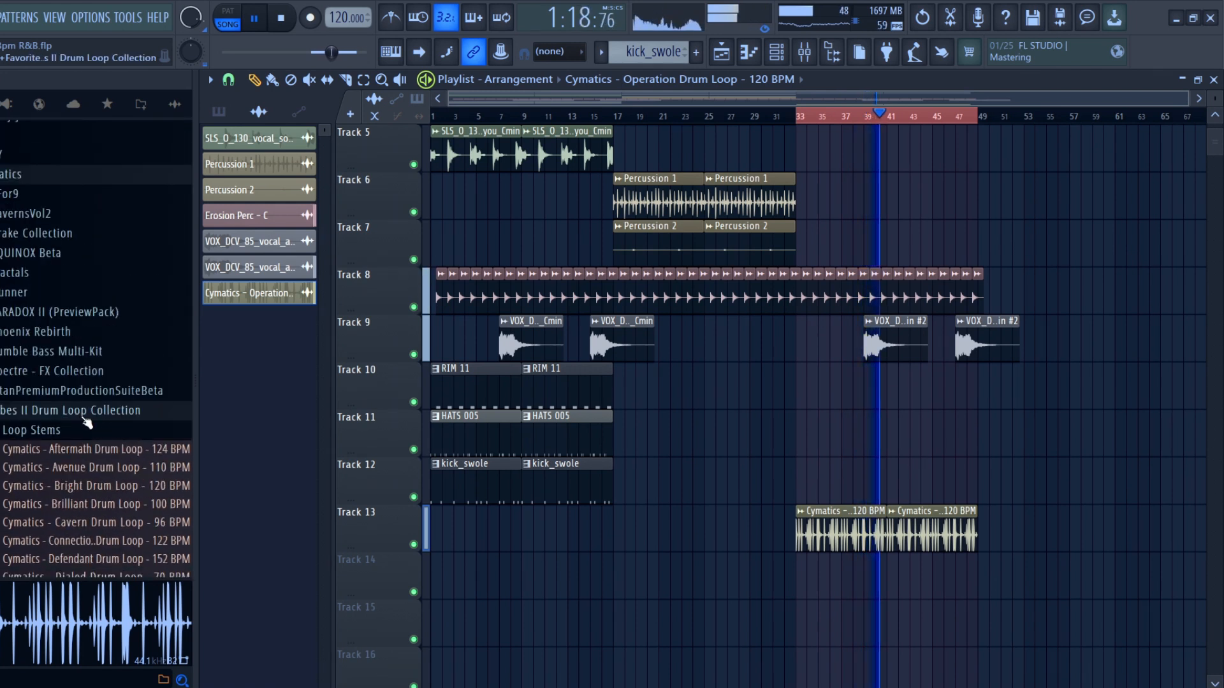
scroll(96, 440, down, 8)
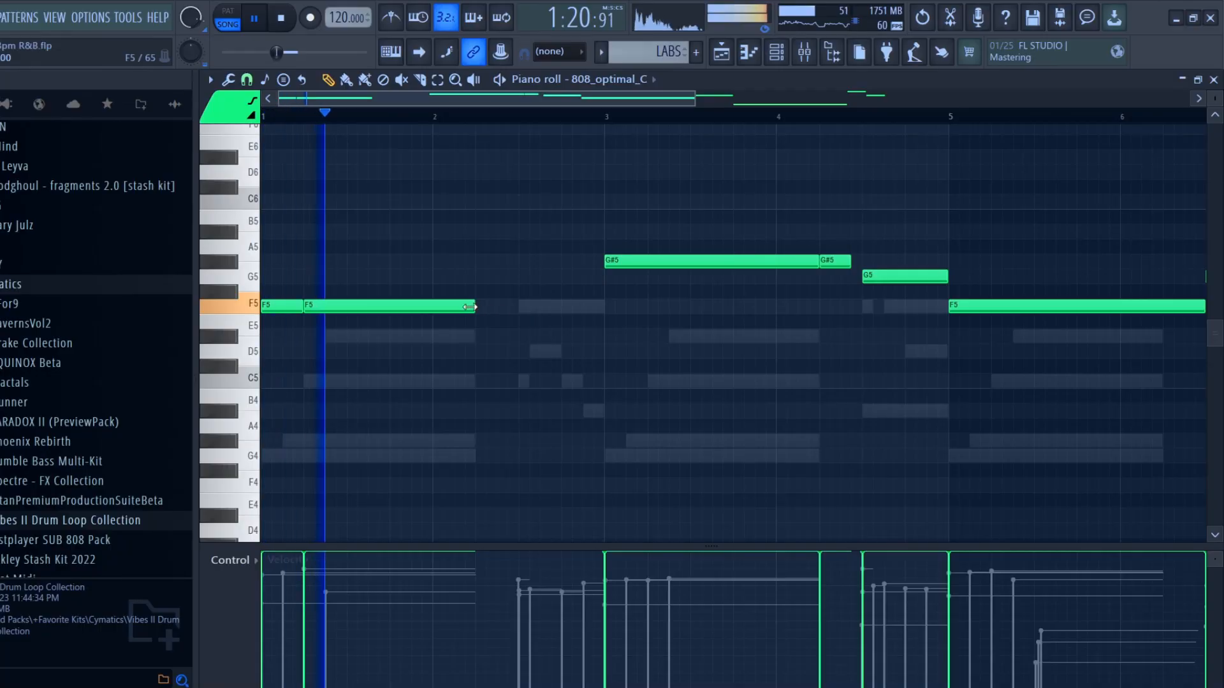
drag(472, 305, 599, 305)
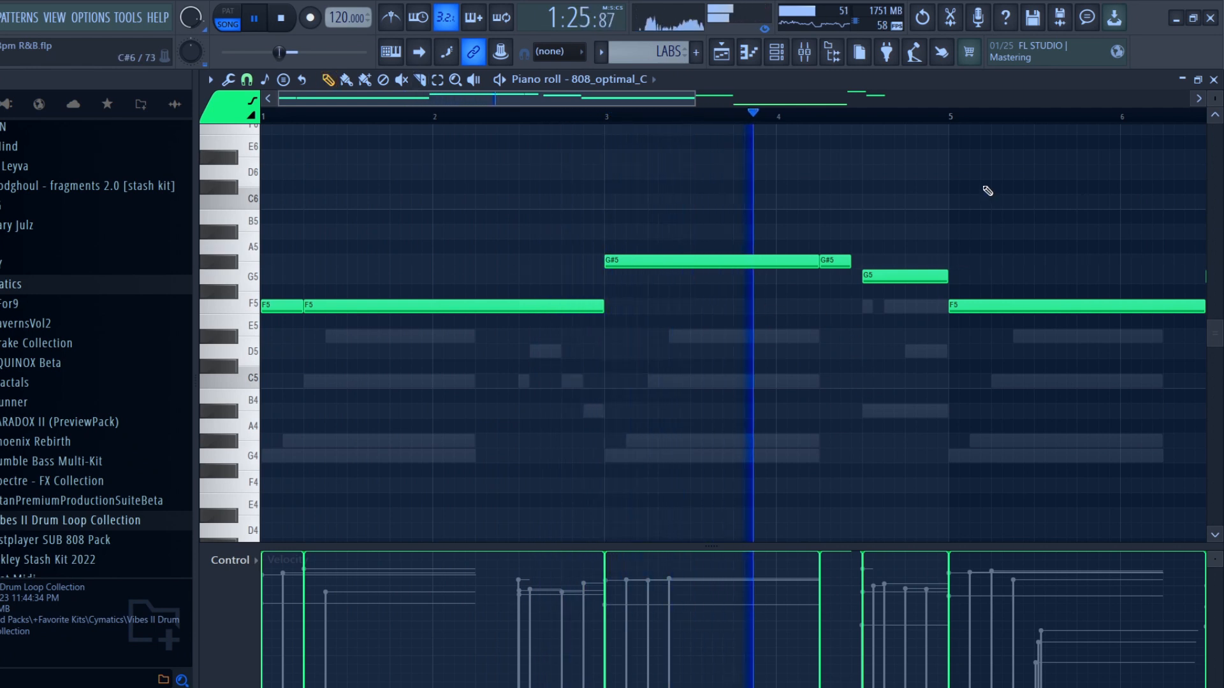
- Shift the 808's G5 later in bar 4, lengthen the preceding G#5 to meet it, and cut the G5 at bar 5
scroll(967, 119, up, 3)
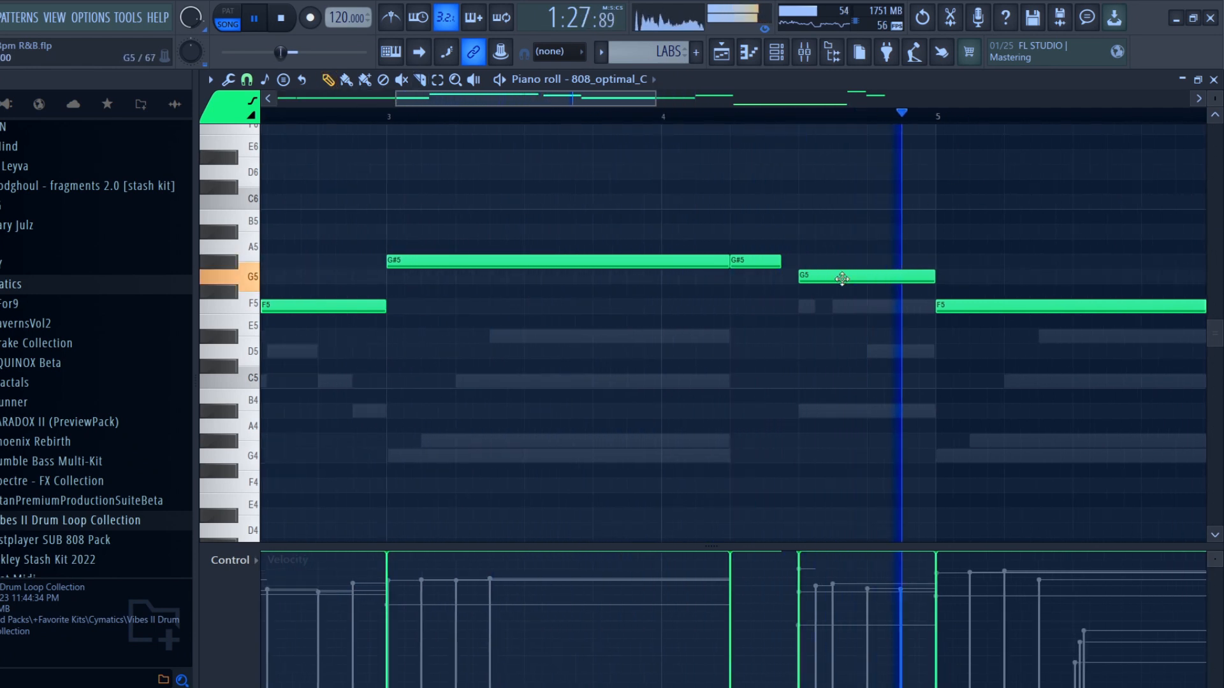
drag(842, 276, 878, 275)
drag(782, 260, 840, 260)
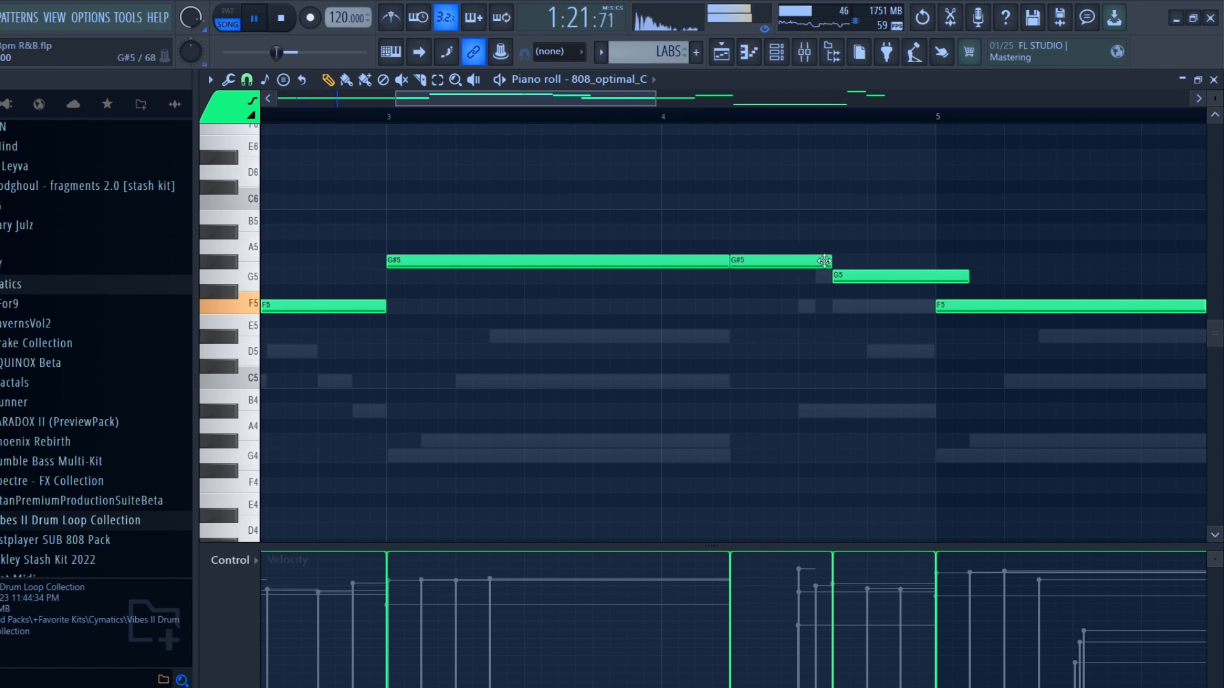
drag(957, 283, 938, 278)
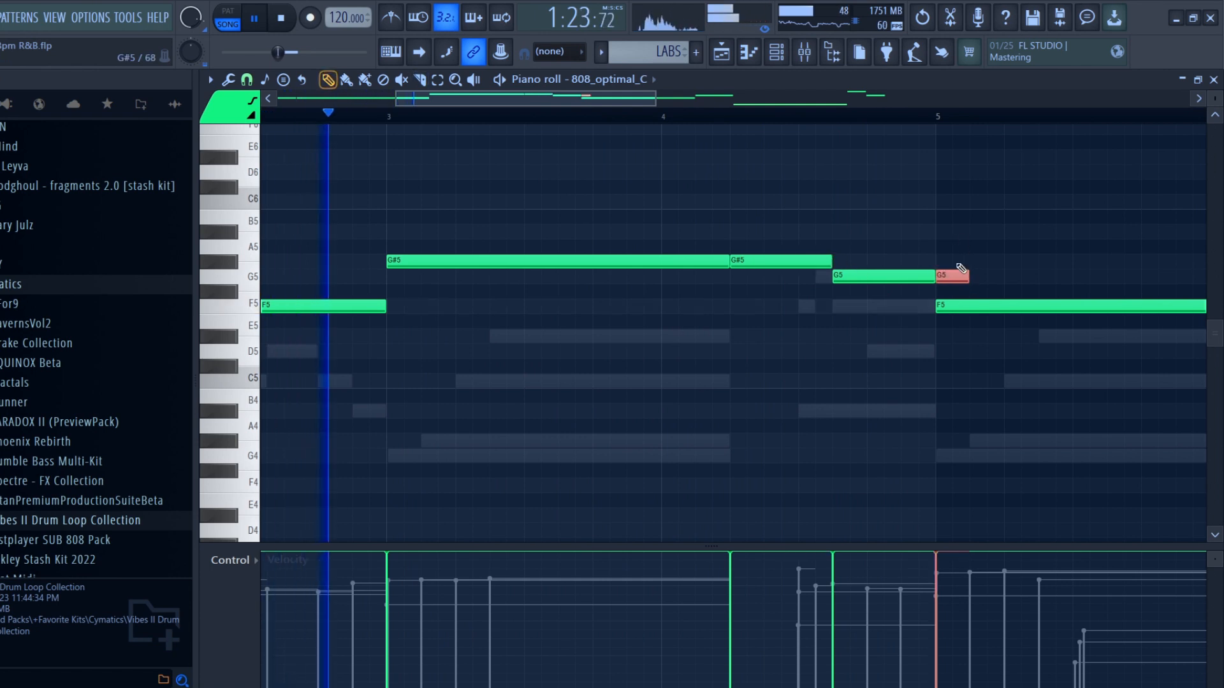
- Slice the 808's long F5 at the second beats of bars 5 and 6, start the following G5 later, and extend the last F5 to it
scroll(797, 121, down, 5)
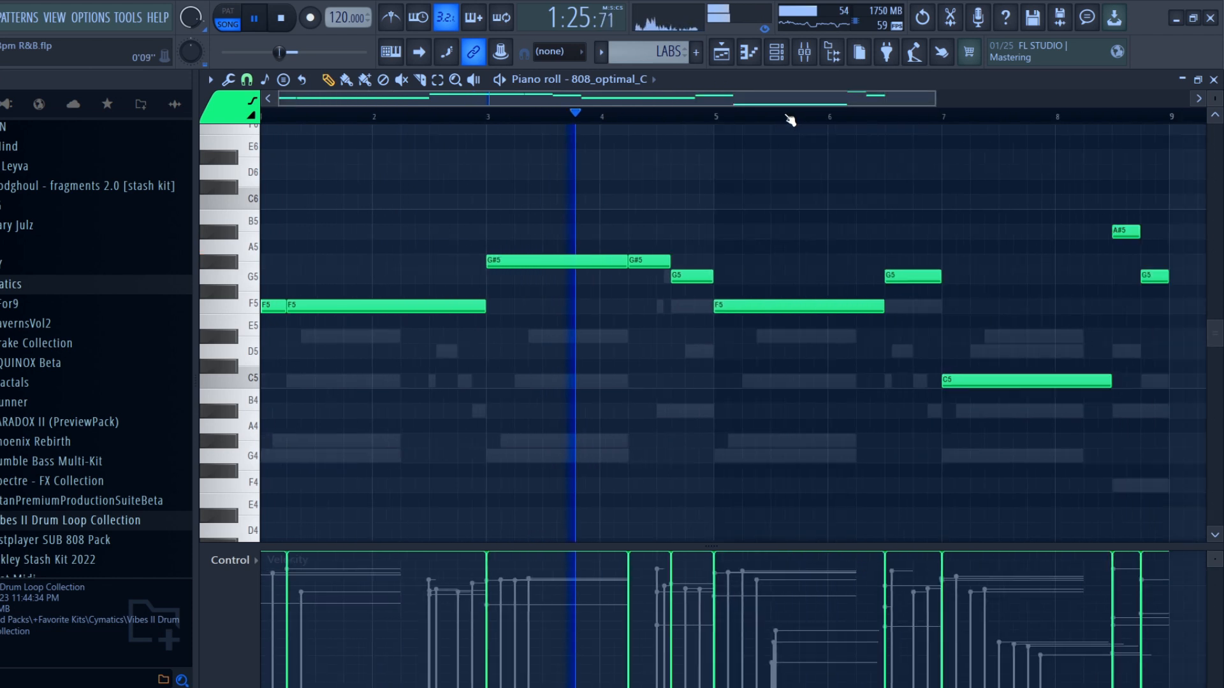
scroll(701, 120, up, 5)
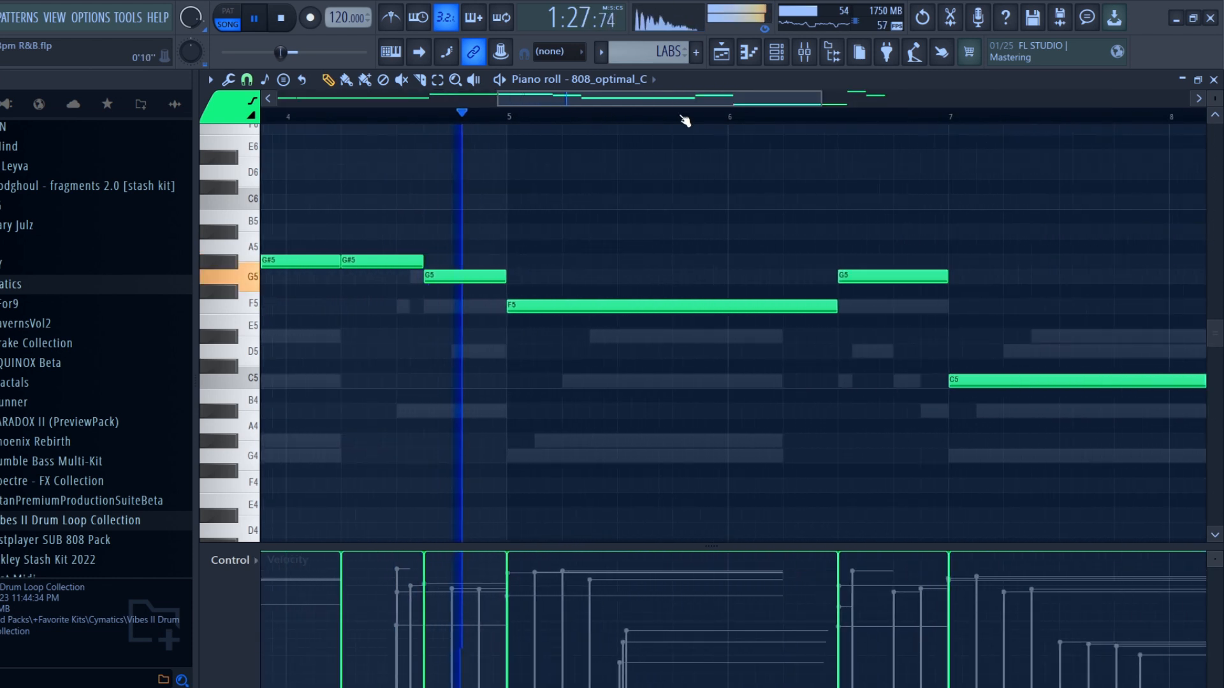
drag(795, 295, 795, 322)
key(p)
ctrl+click(920, 305)
click(871, 280)
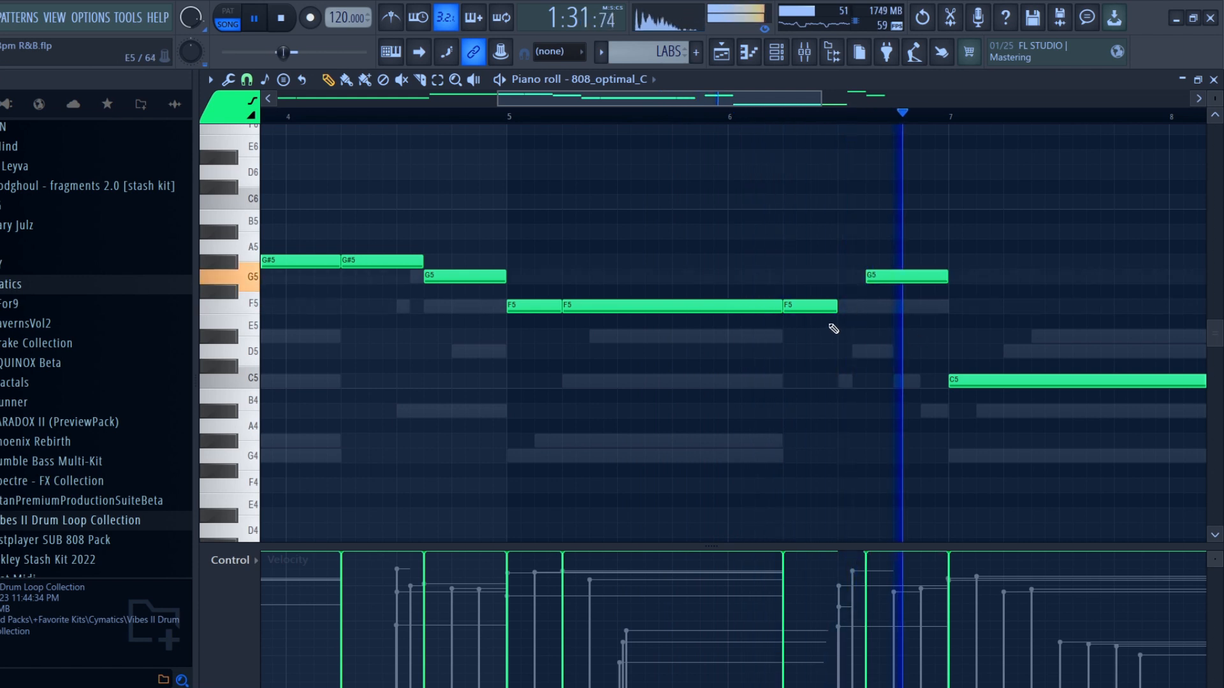
drag(835, 306, 860, 307)
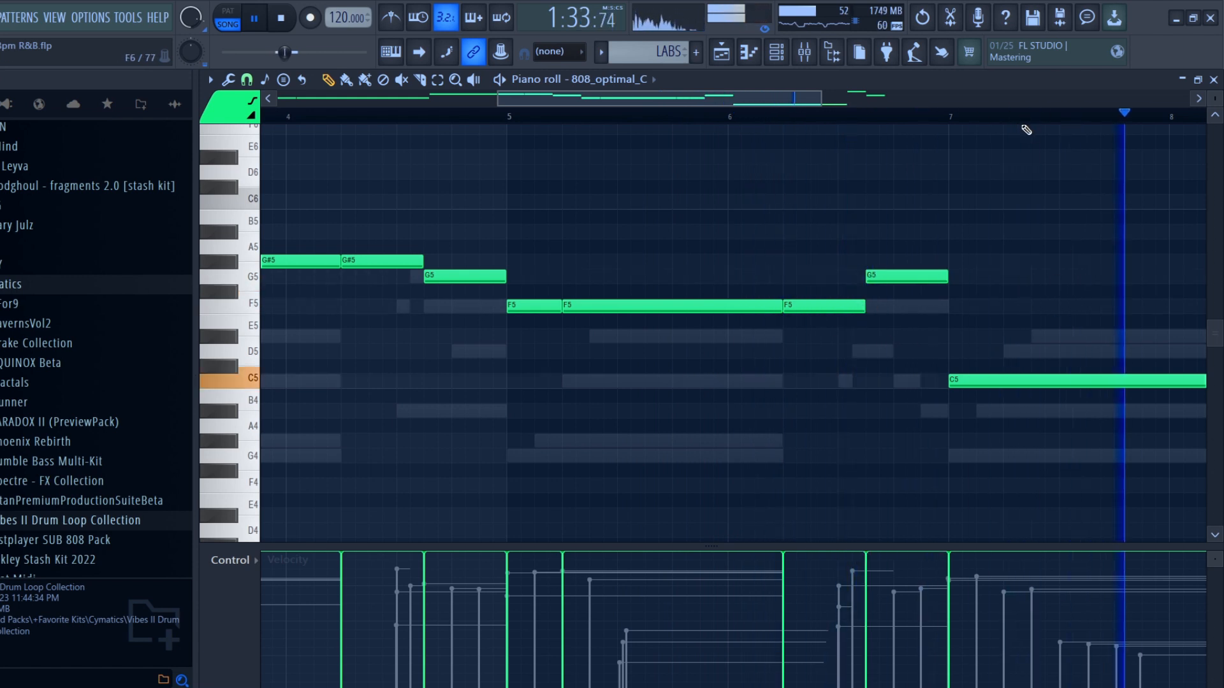
- Delete the G5 note at the end of bar 8 in the 808 part
scroll(1013, 117, down, 4)
scroll(1019, 123, up, 3)
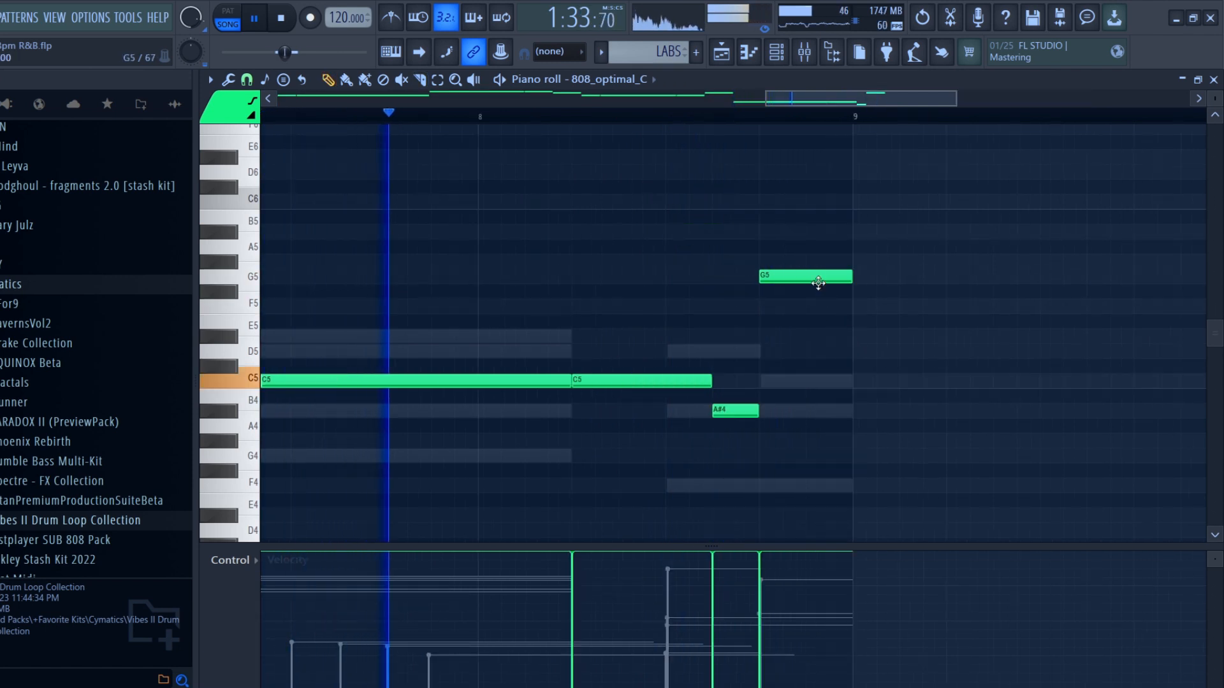
right_click(828, 278)
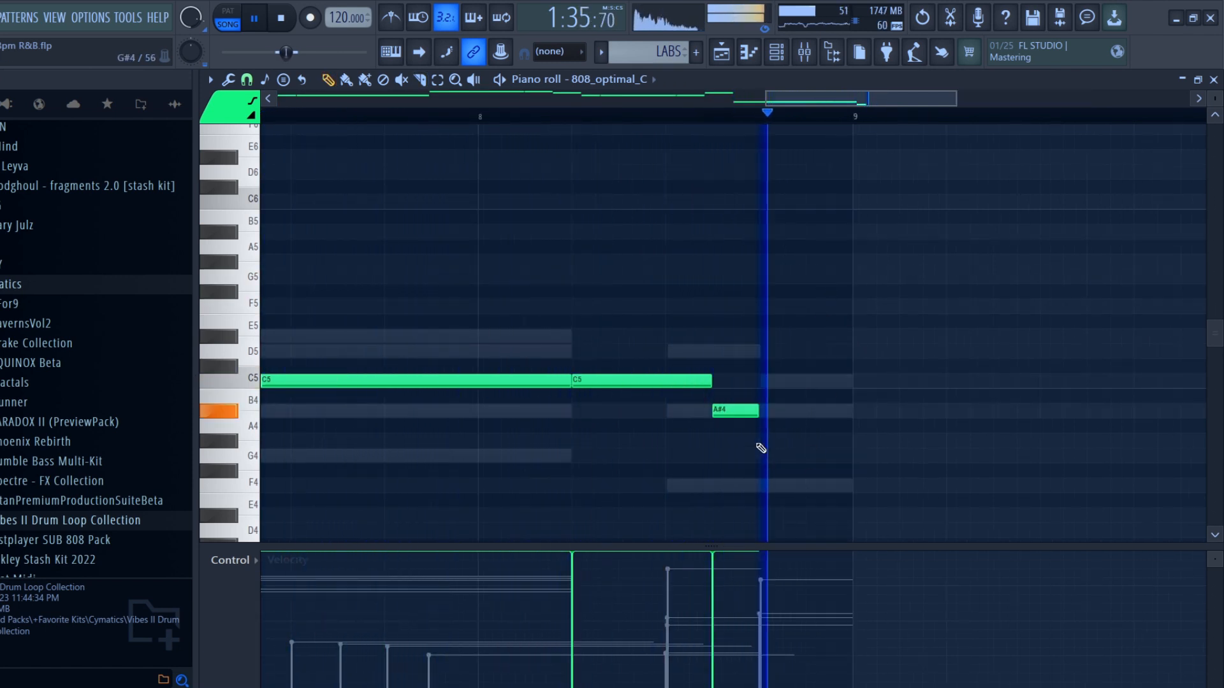